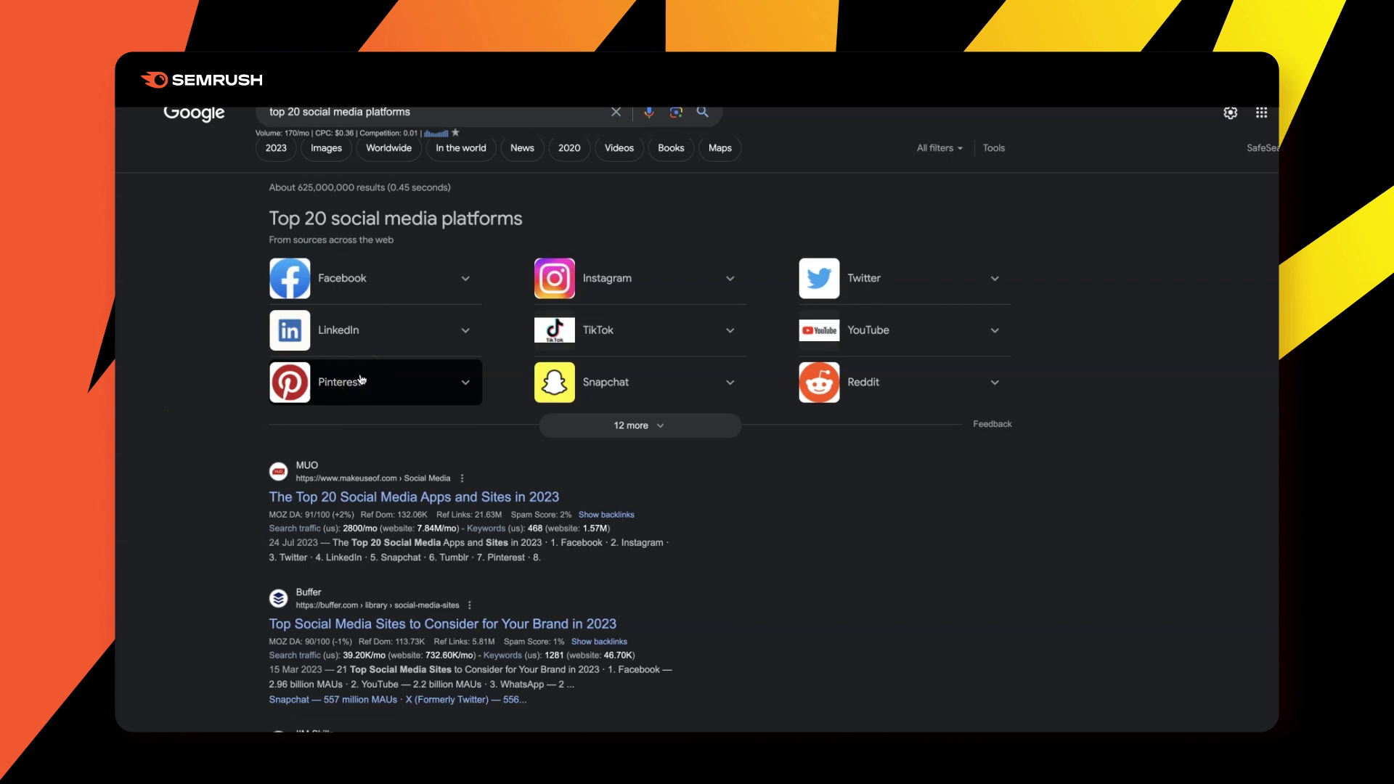
- Show the 12 more platforms in the Top 20 social media panel, revealing WhatsApp, Meetup and Tumblr
left_click(118, 360)
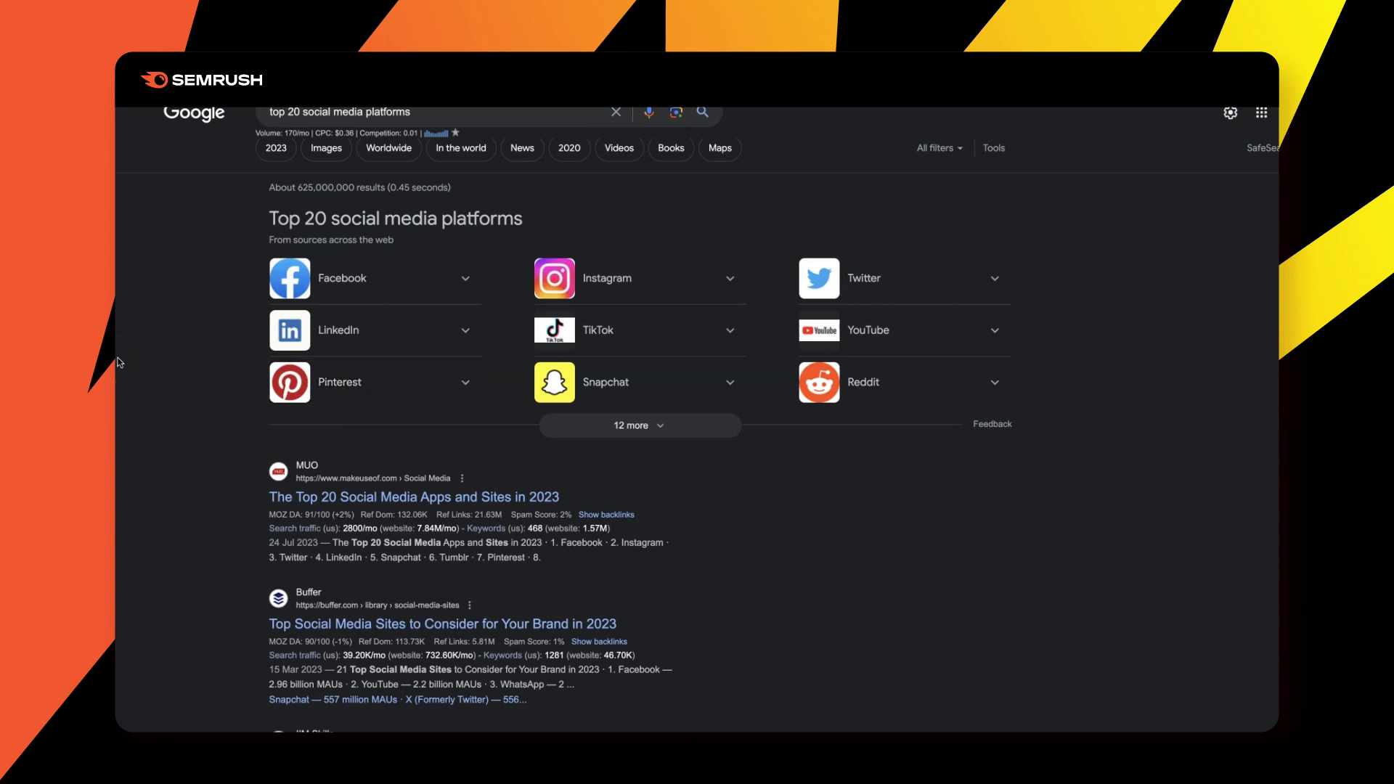
left_click(132, 292)
left_click(614, 427)
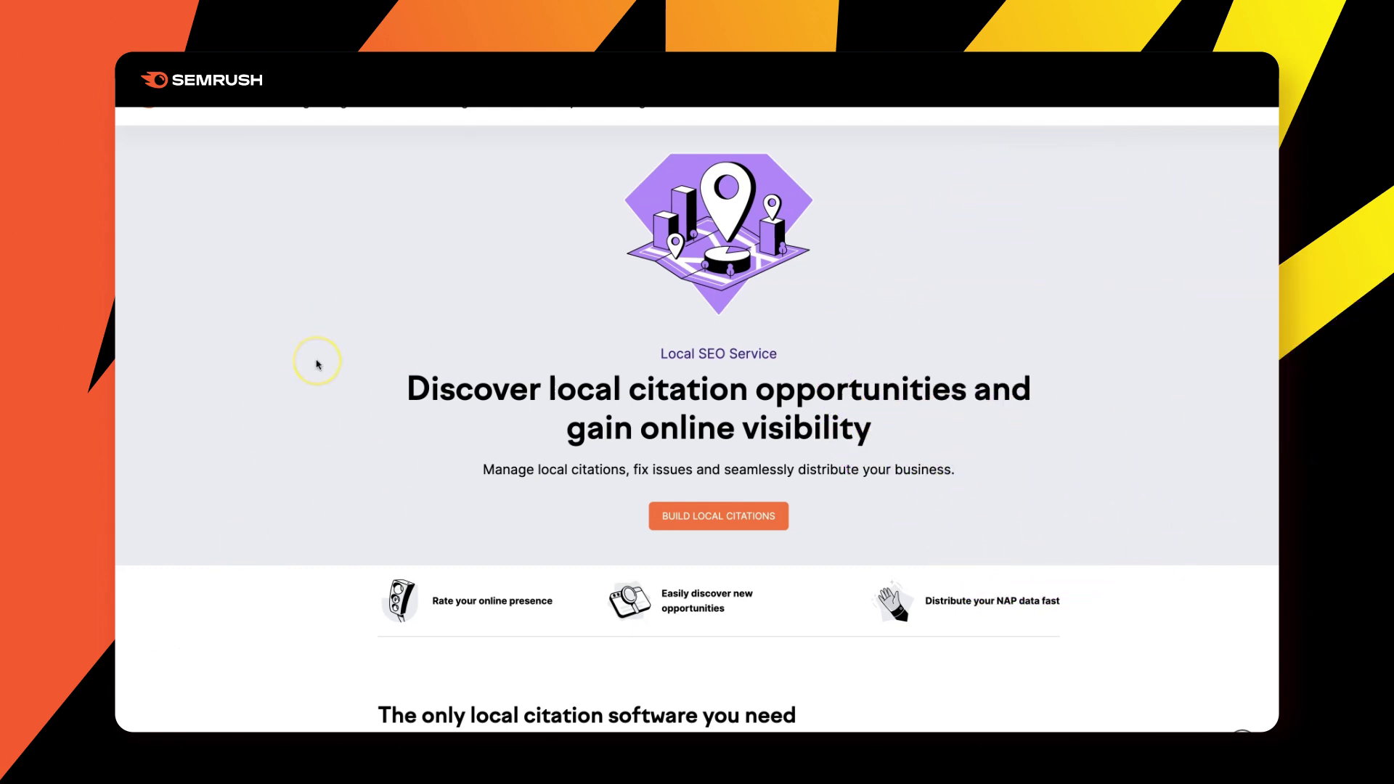
- Scroll through the hero section of Semrush's Local SEO Service page about local citation opportunities
scroll(318, 364, "down", 1)
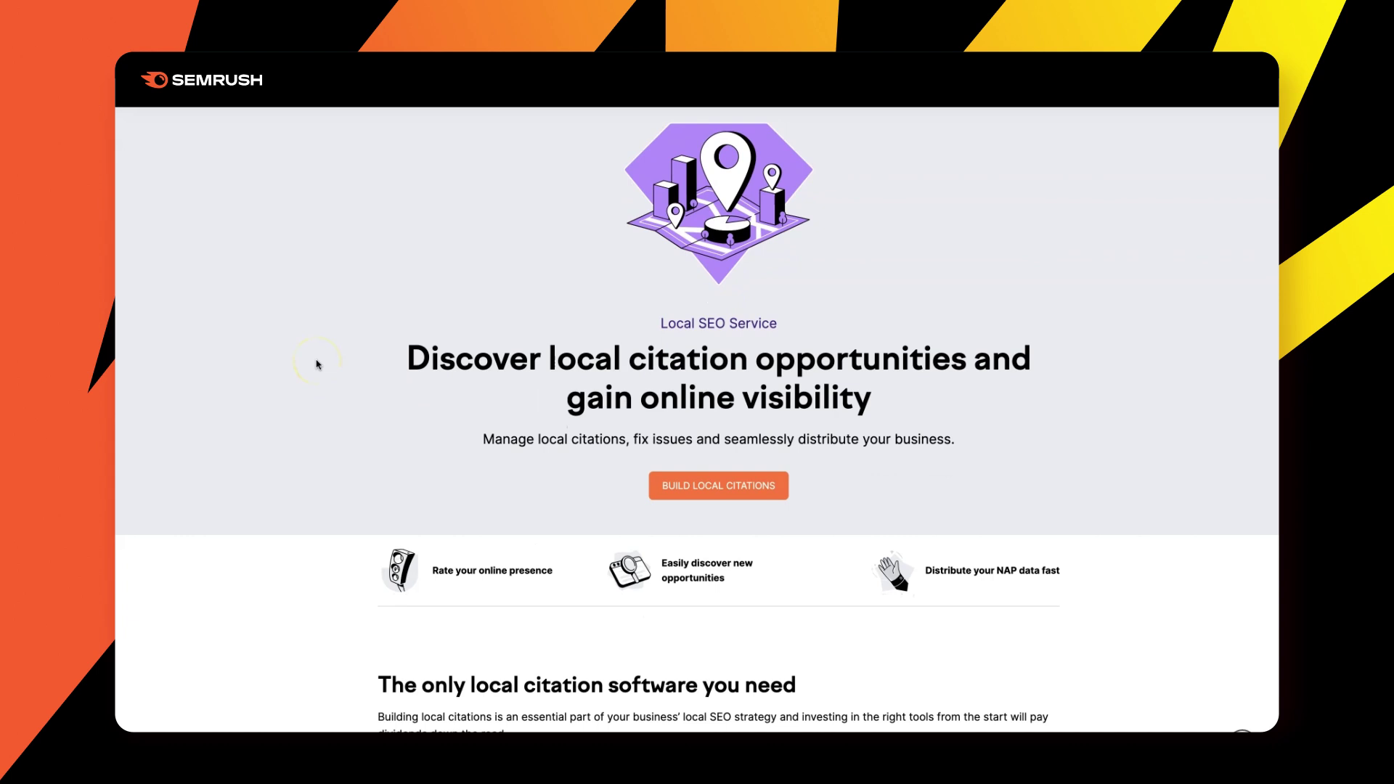
scroll(318, 365, "up", 1)
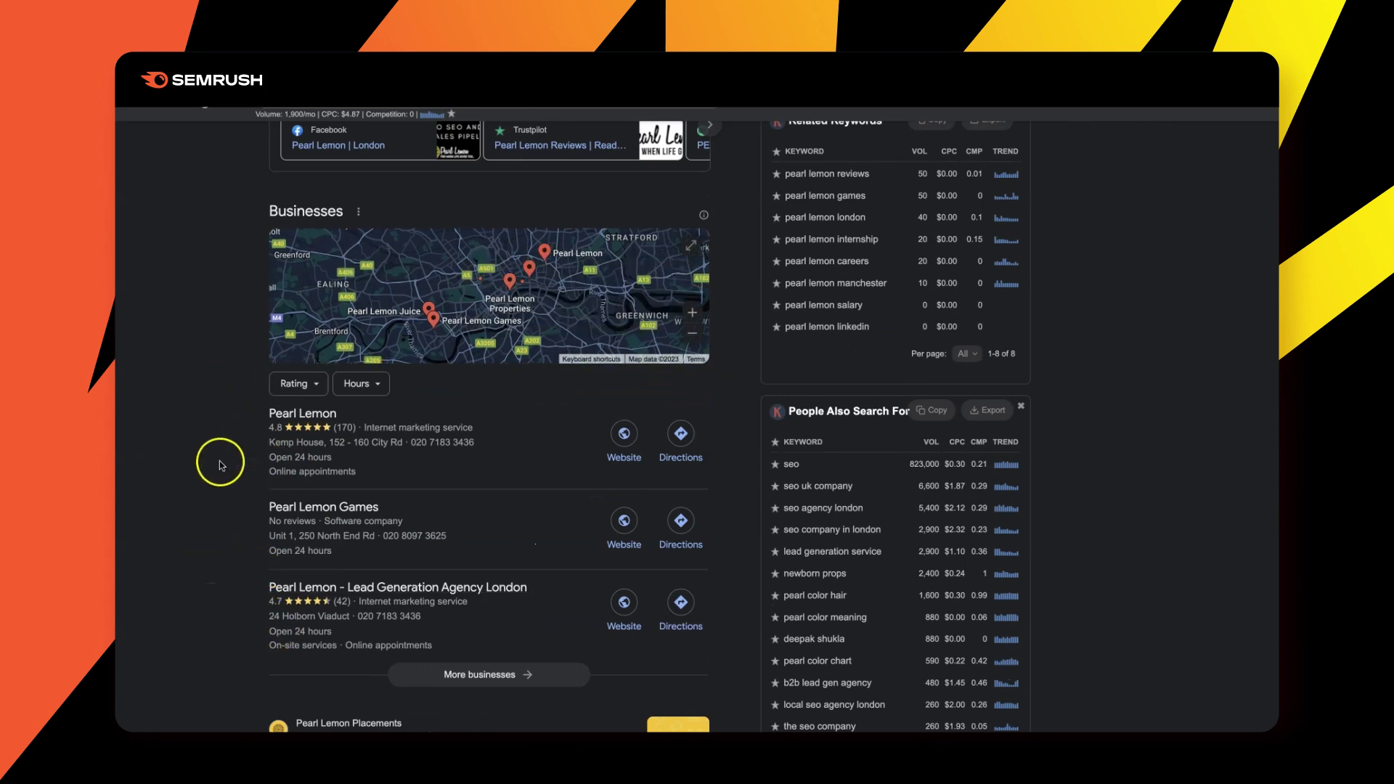
- Browse the 'Find results on' sites listing Pearl Lemon, then return to Facebook and Trustpilot
scroll(211, 537, "up", 9)
scroll(203, 530, "down", 9)
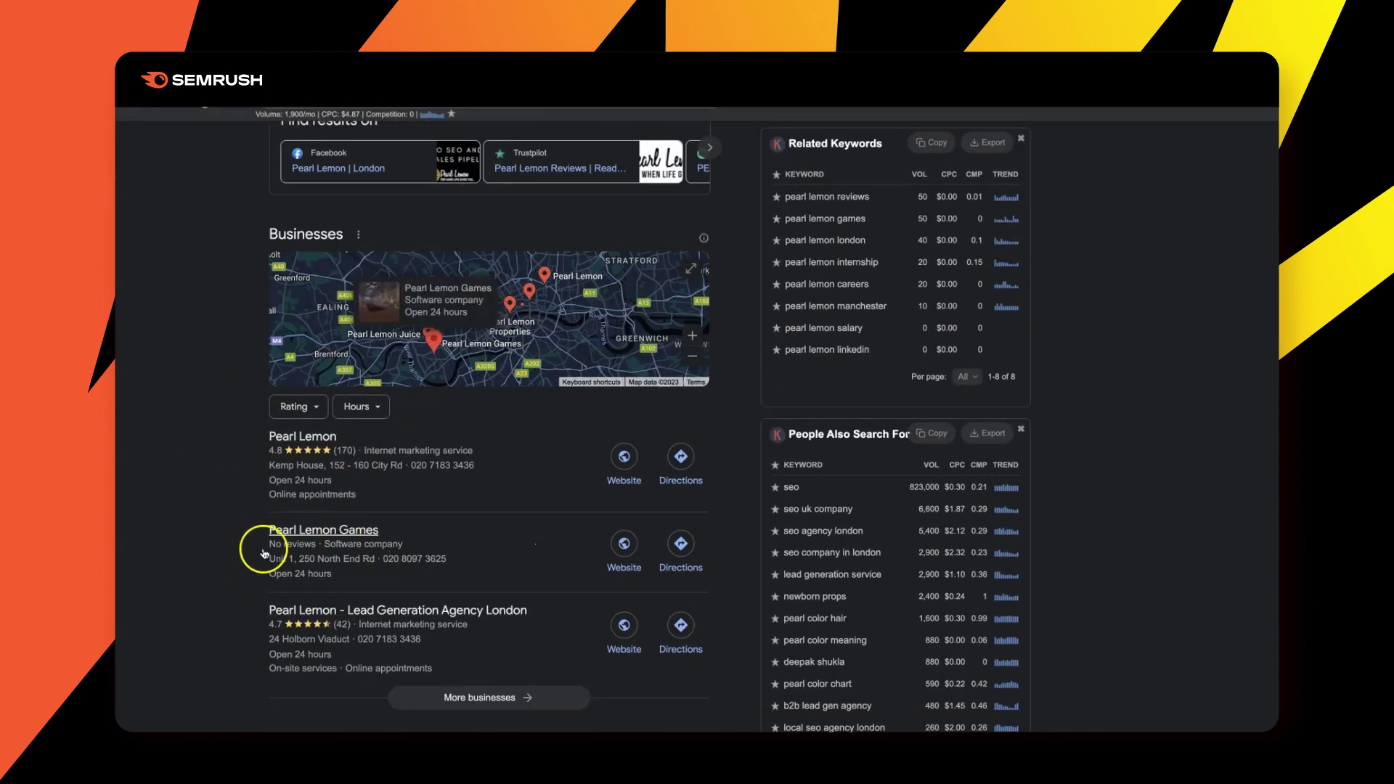
scroll(205, 502, "up", 1)
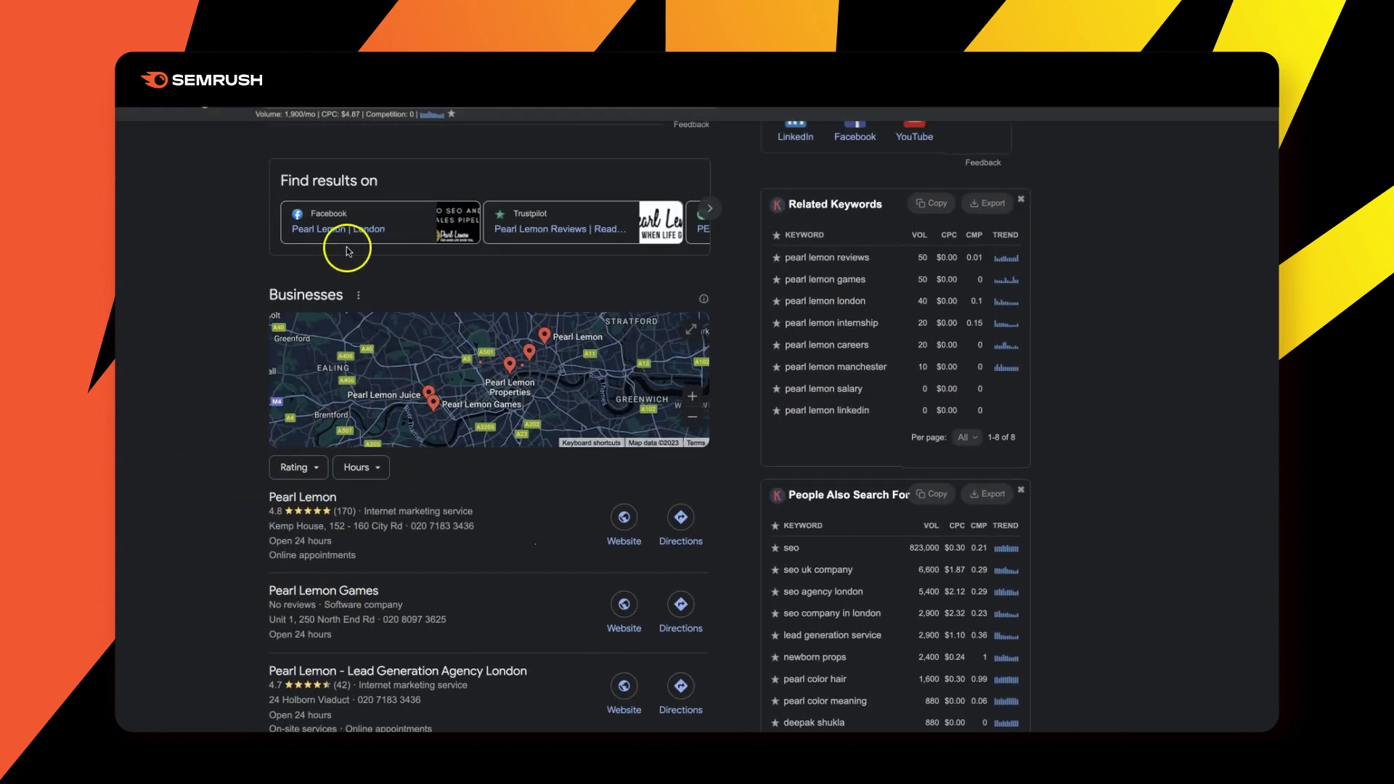
left_click(717, 219)
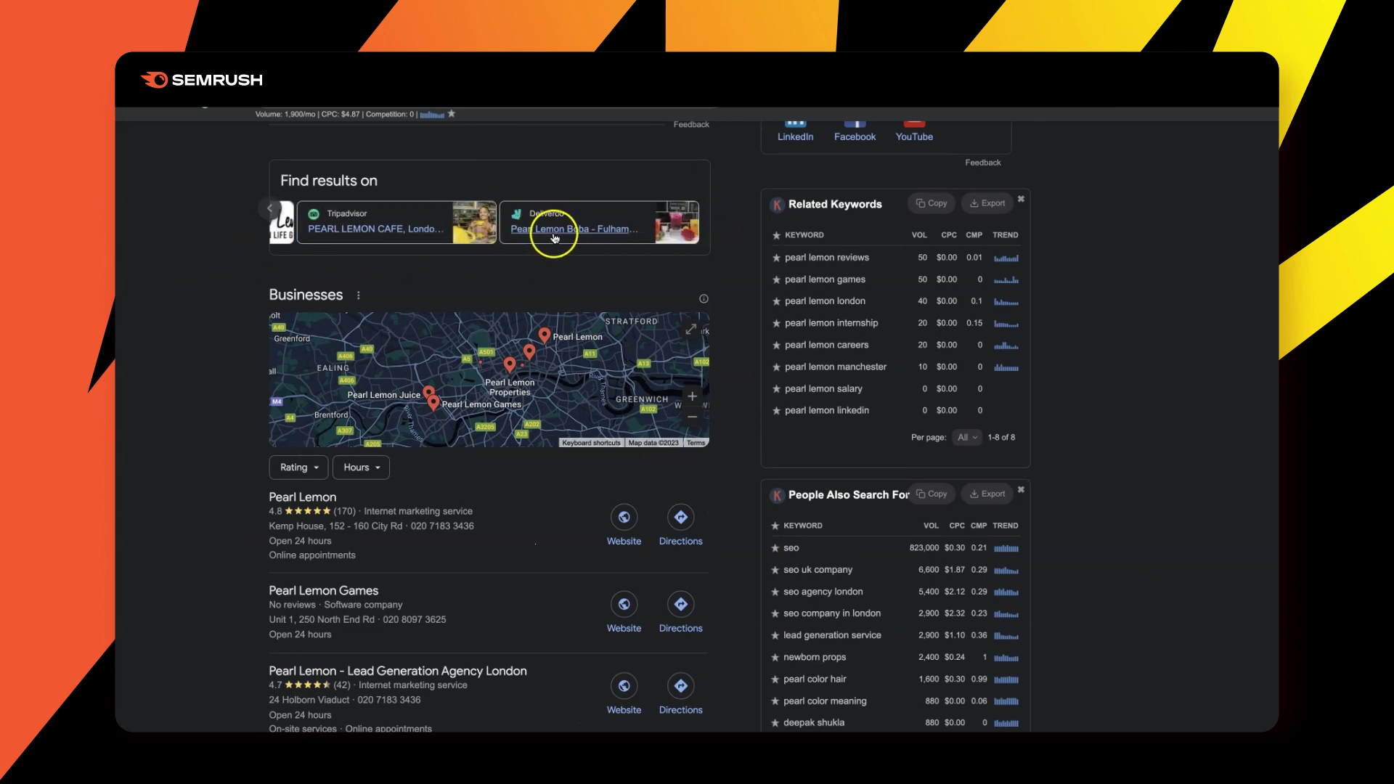
left_click(269, 209)
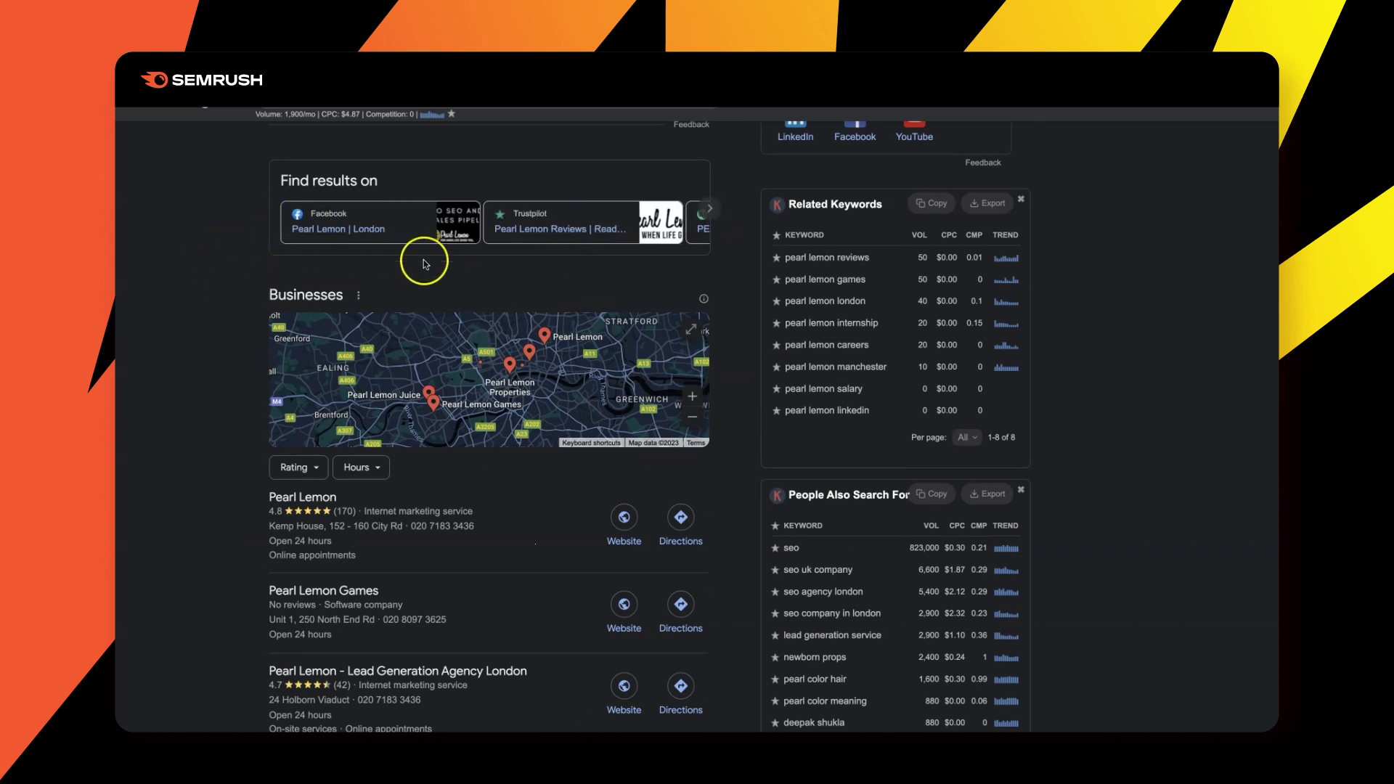
scroll(228, 291, "down", 2)
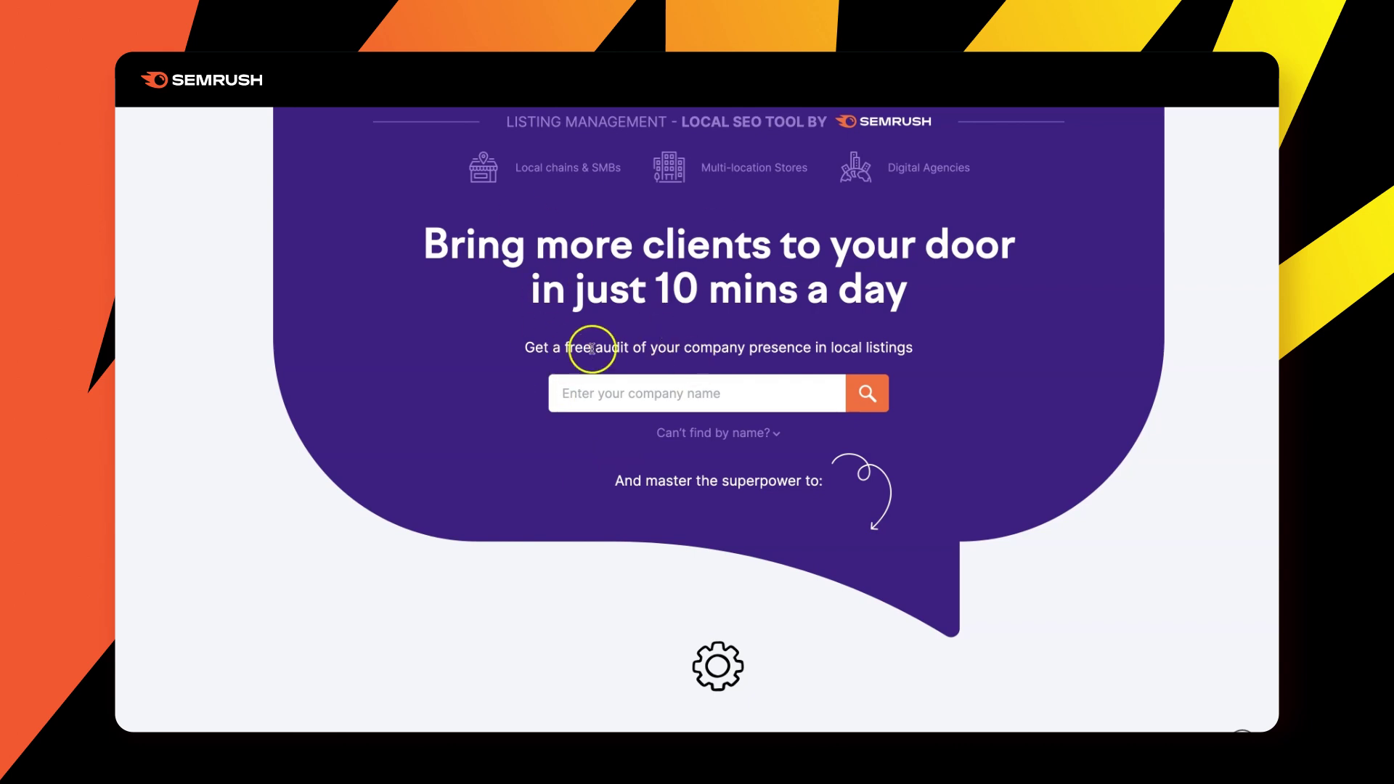
- Run the free local listings audit with pearllemon.com entered as the company name
left_click_drag(593, 349, 747, 329)
left_click(746, 339)
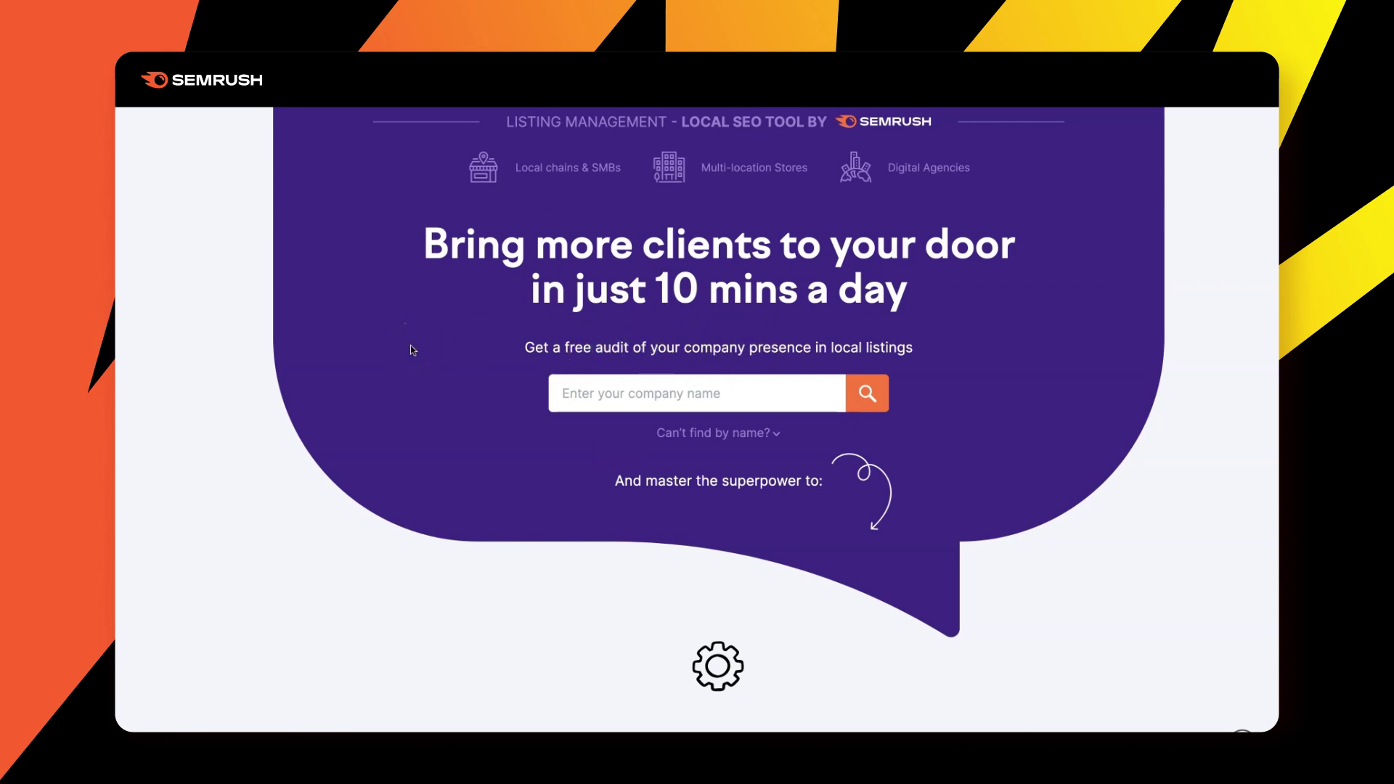
key("ctrl+t")
type("pearllemon.com")
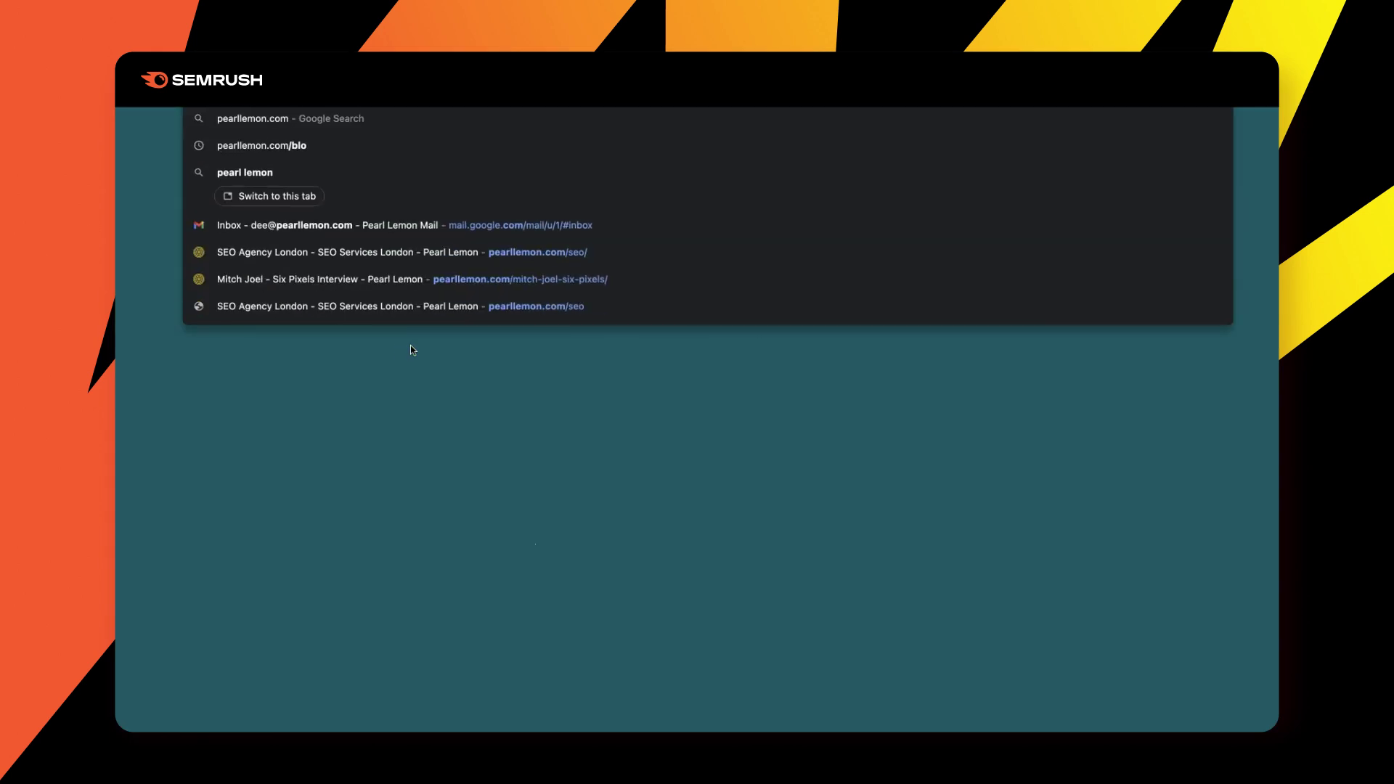
key("ctrl+w")
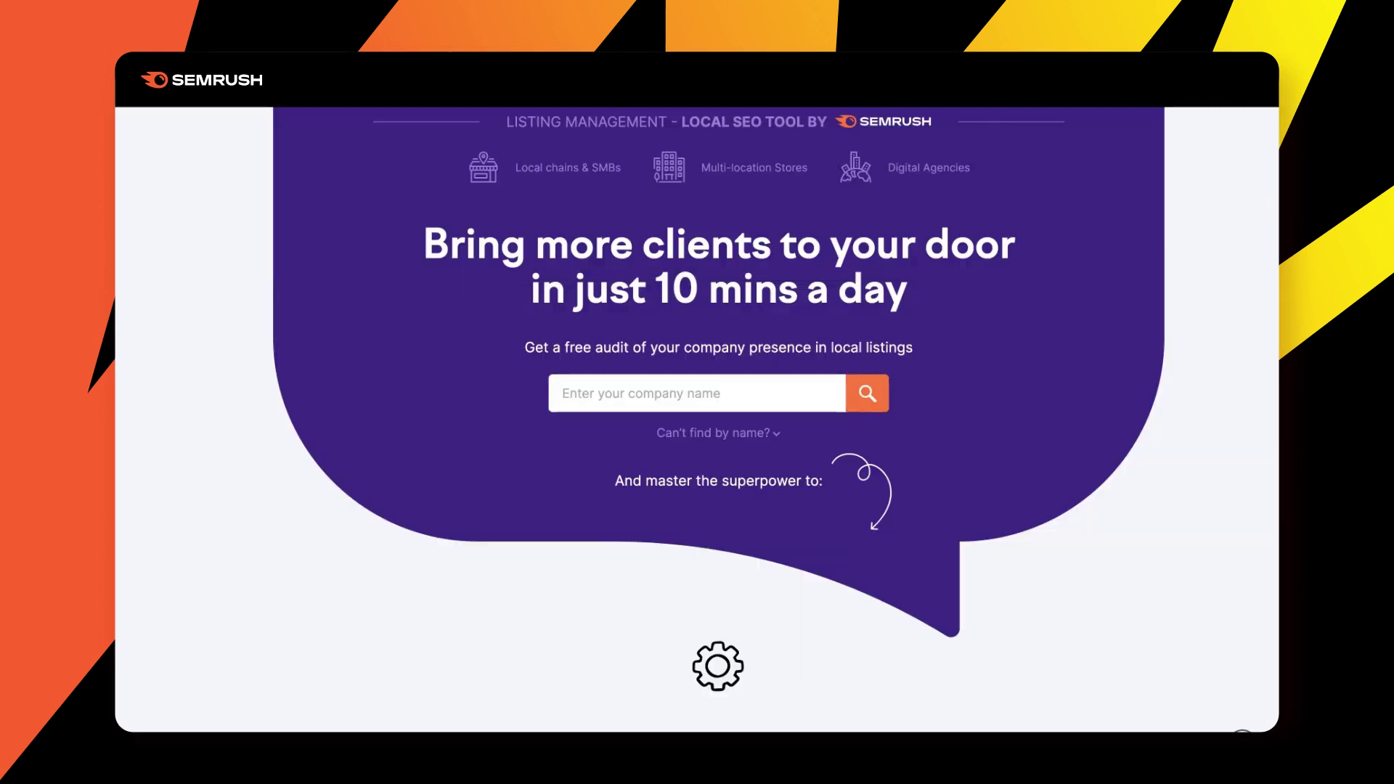
type("https://pearllemon.com/")
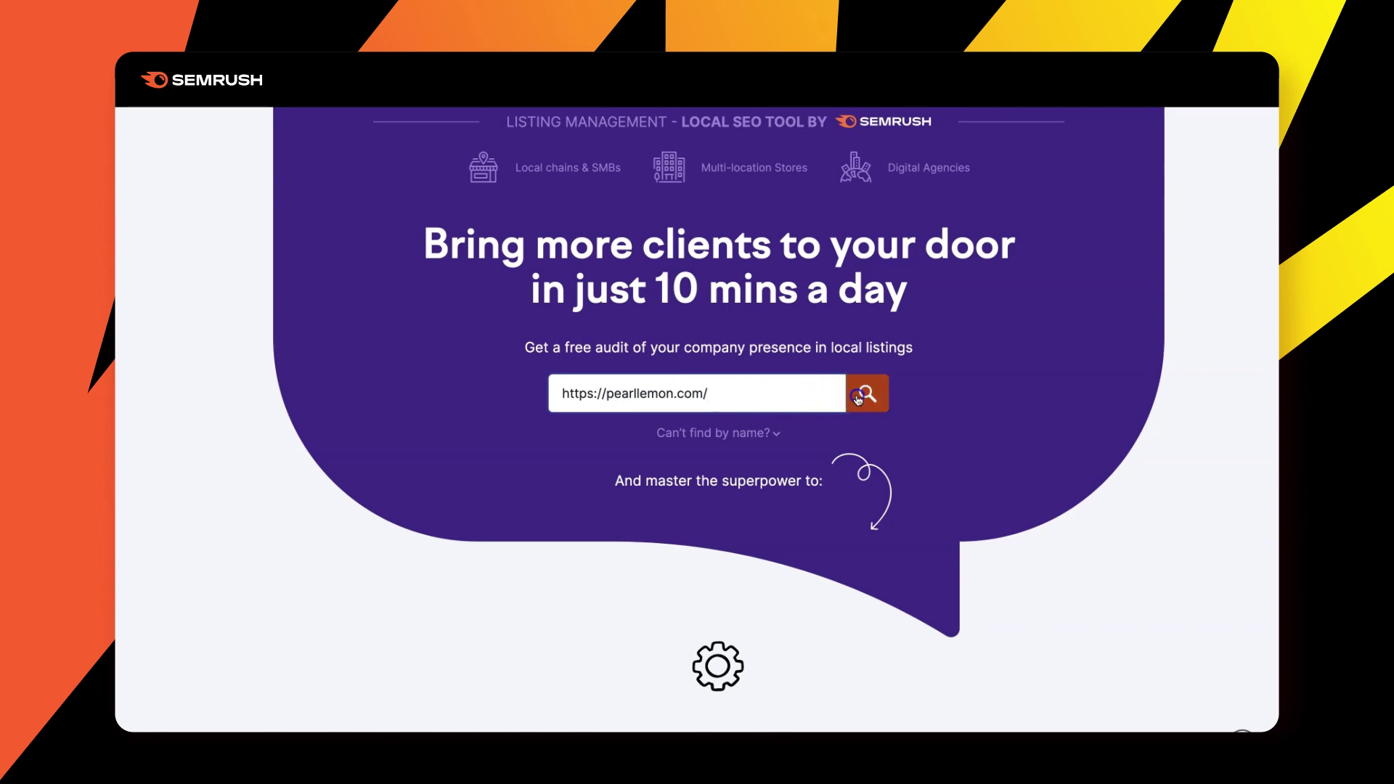
left_click(858, 398)
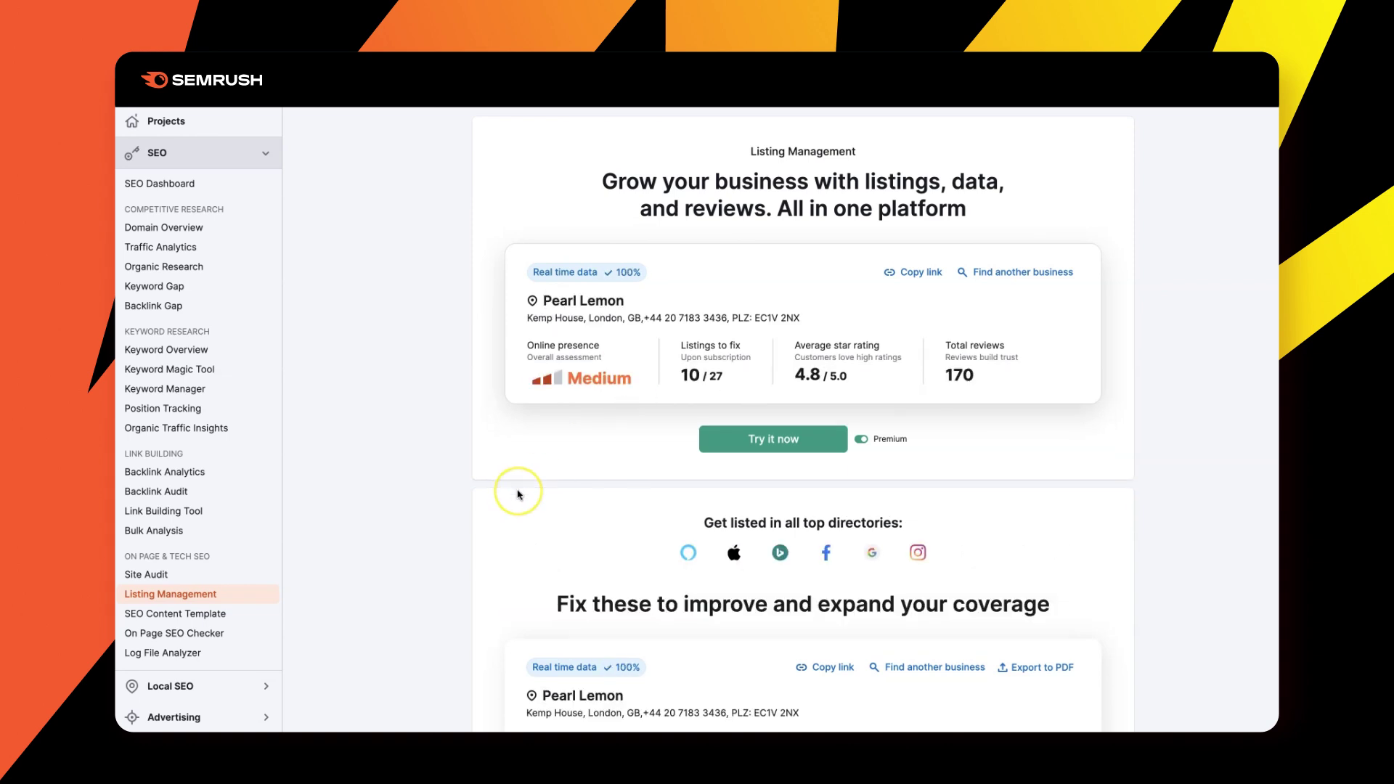
- Scroll through Pearl Lemon's audit results and expand the directory table to all 27 directories
scroll(520, 489, "down", 1)
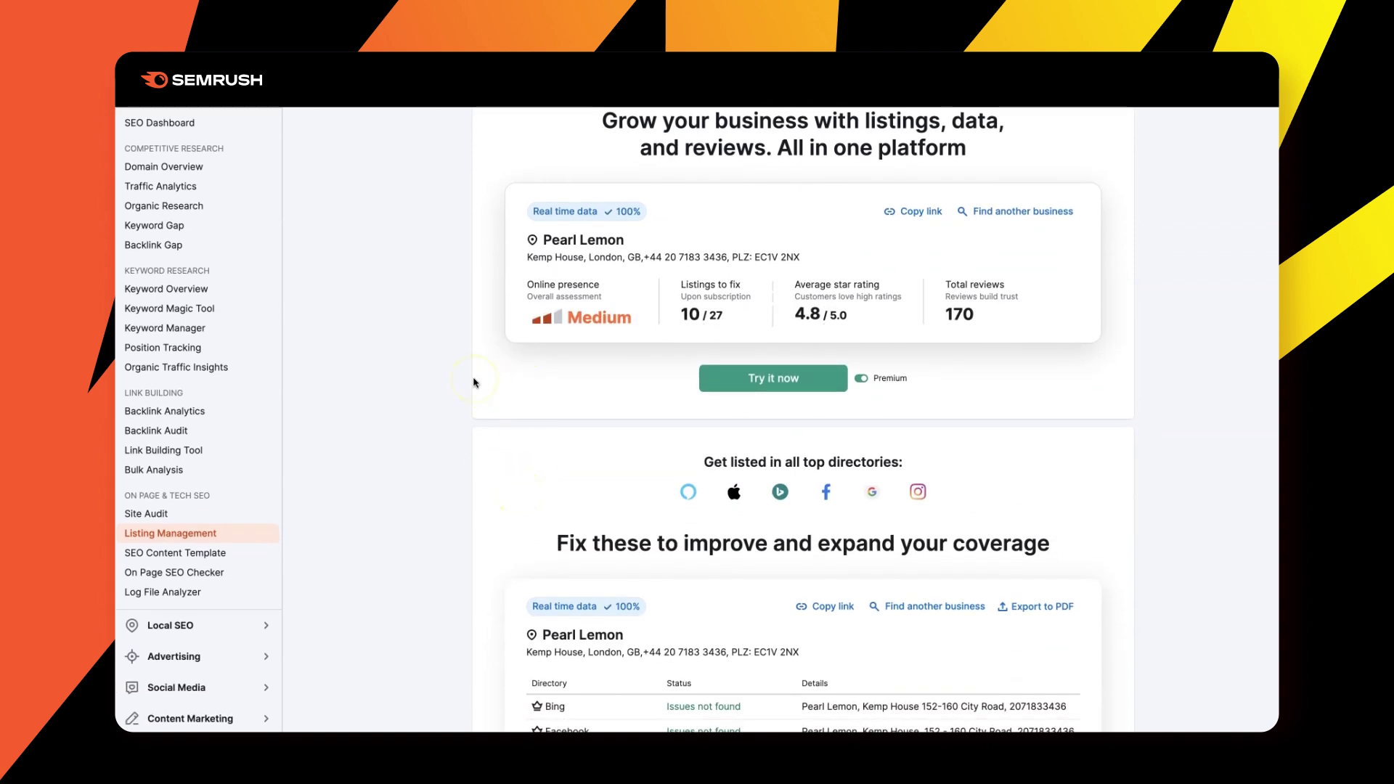
left_click(599, 381)
scroll(600, 387, "down", 3)
scroll(469, 453, "down", 3)
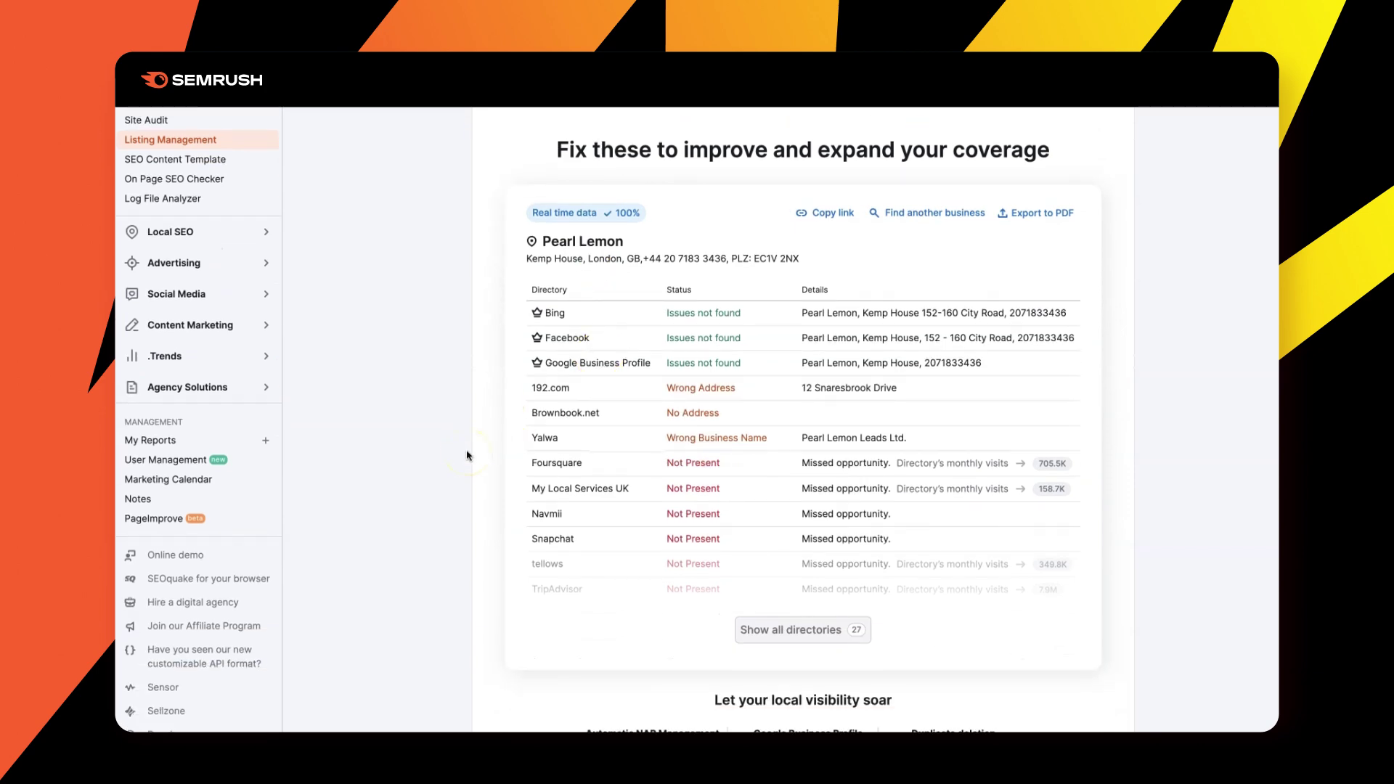
scroll(468, 451, "up", 2)
scroll(479, 406, "down", 1)
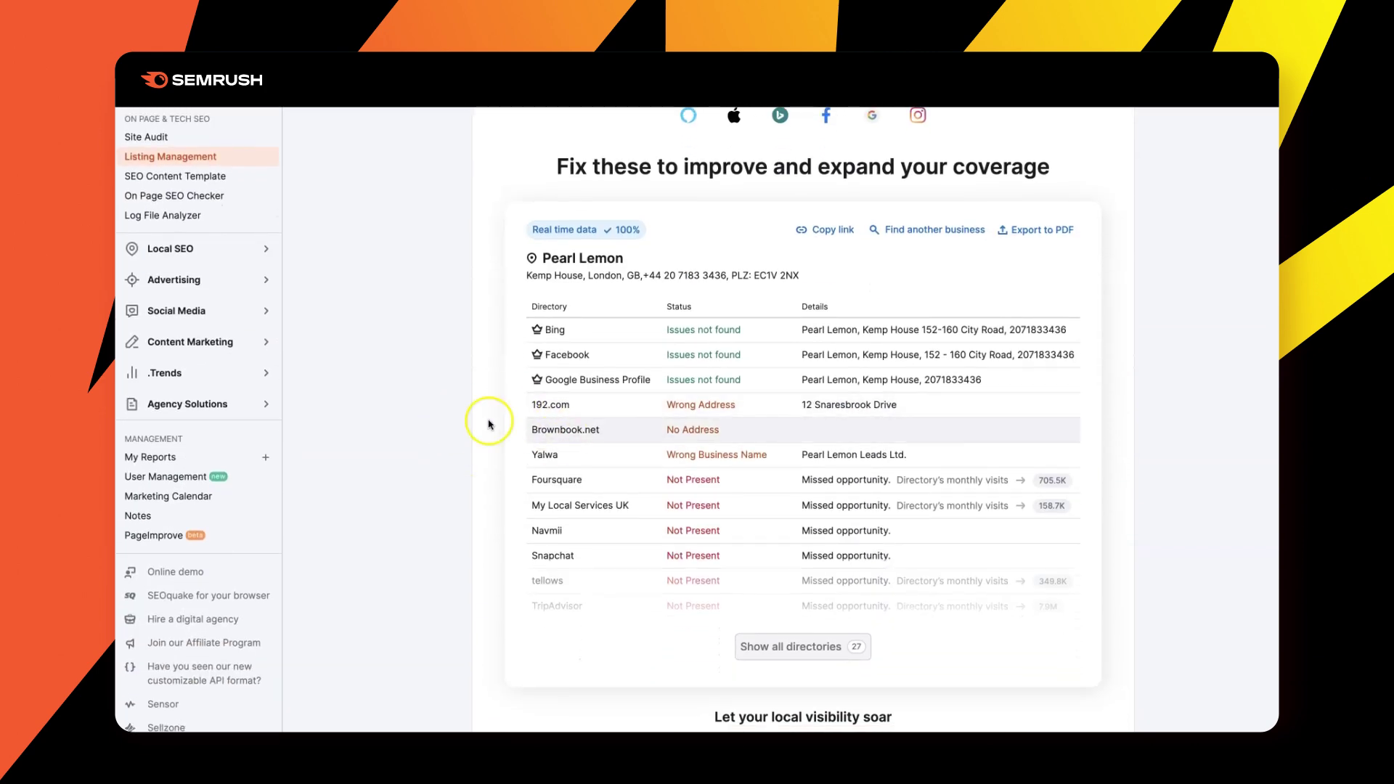
scroll(490, 425, "up", 1)
scroll(489, 425, "down", 2)
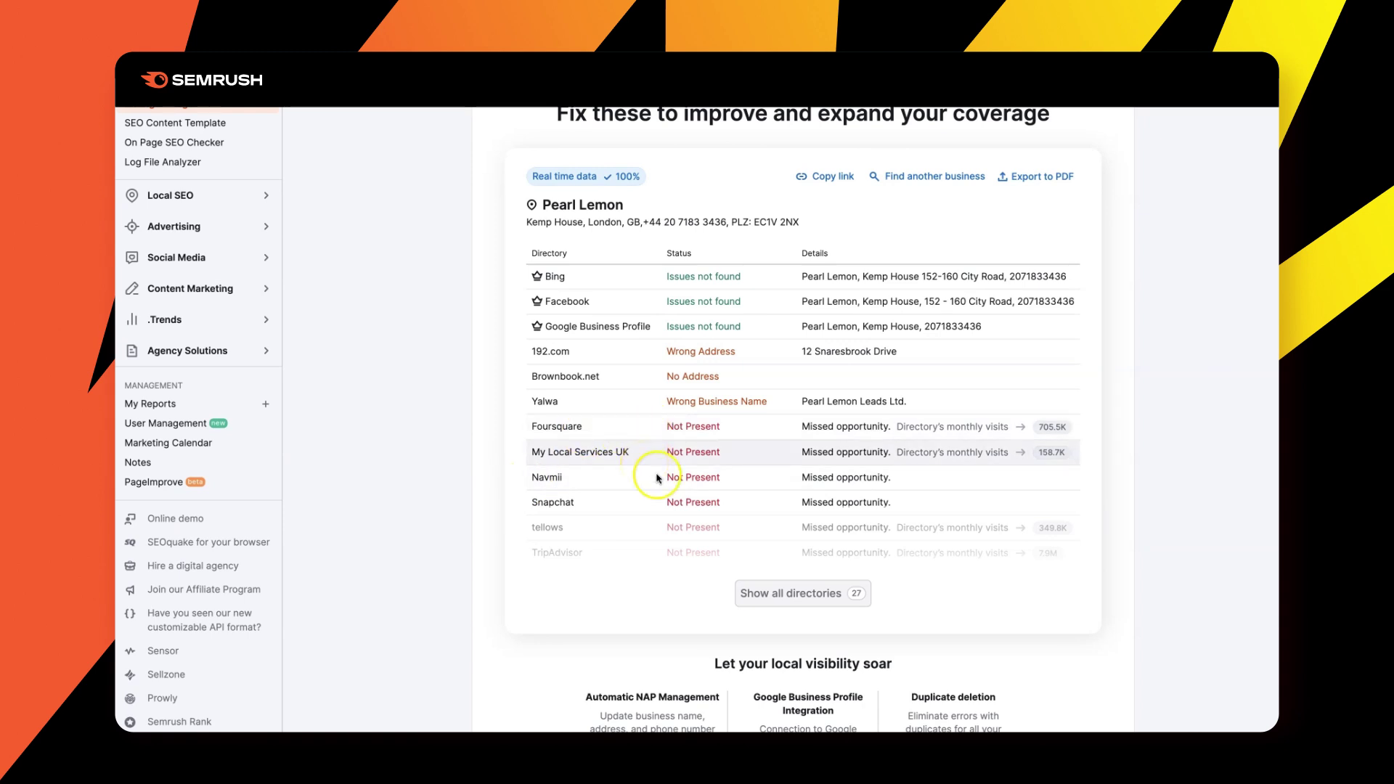
left_click(774, 603)
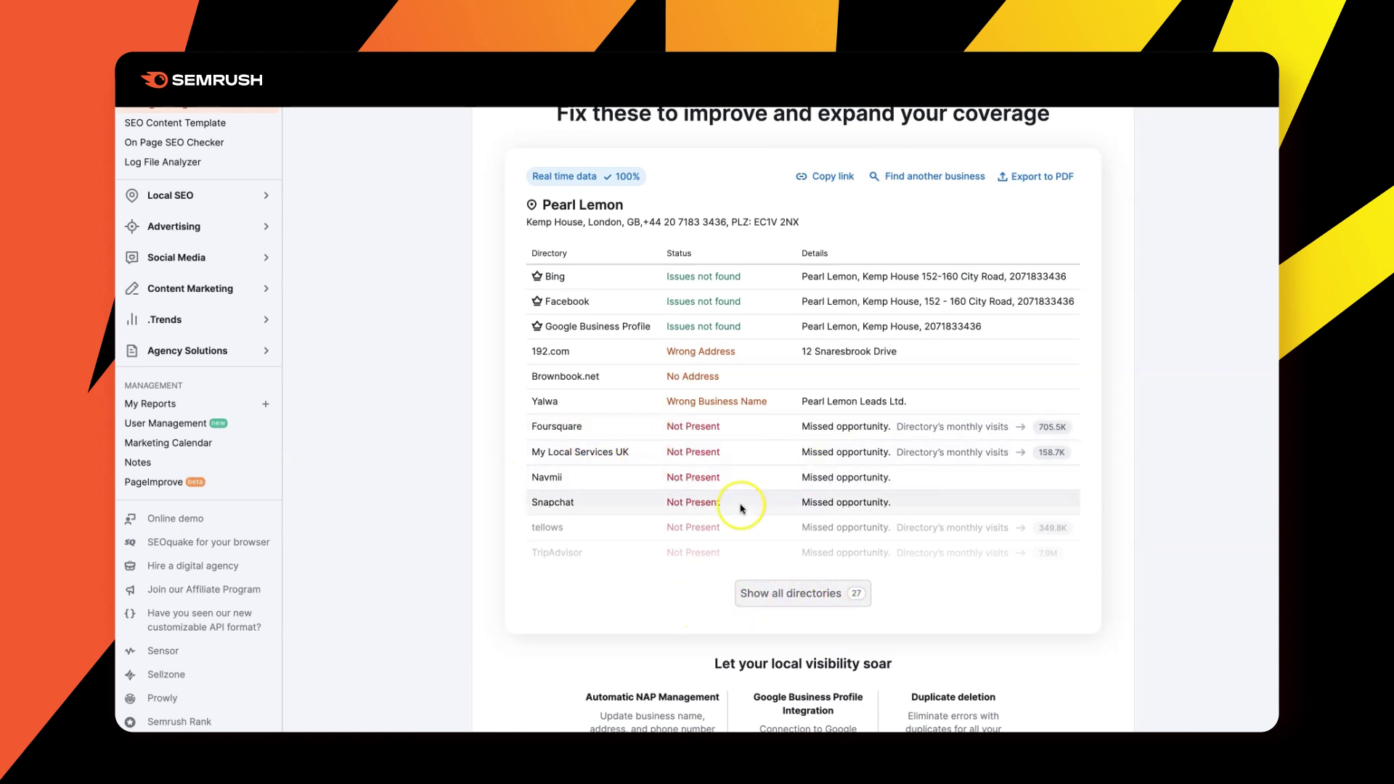
scroll(741, 508, "up", 7)
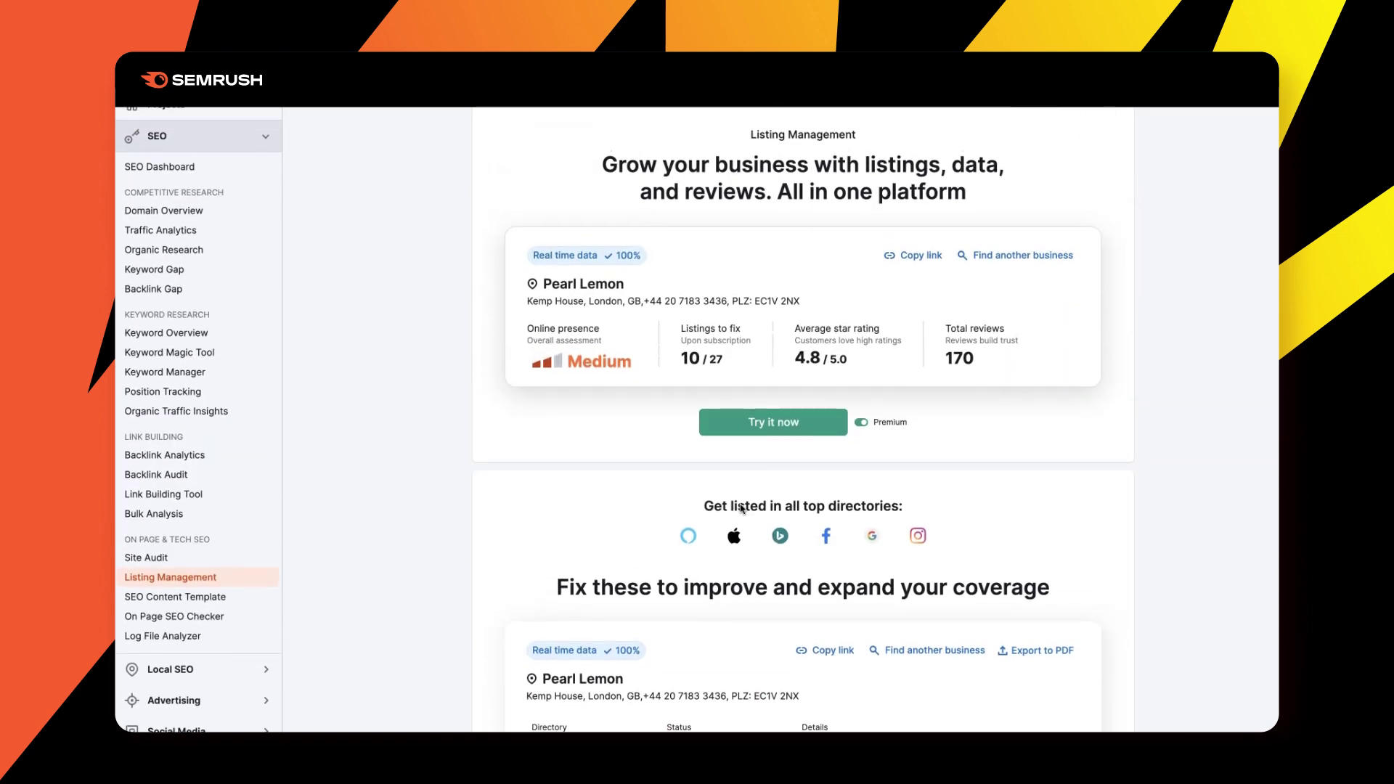
scroll(623, 421, "up", 1)
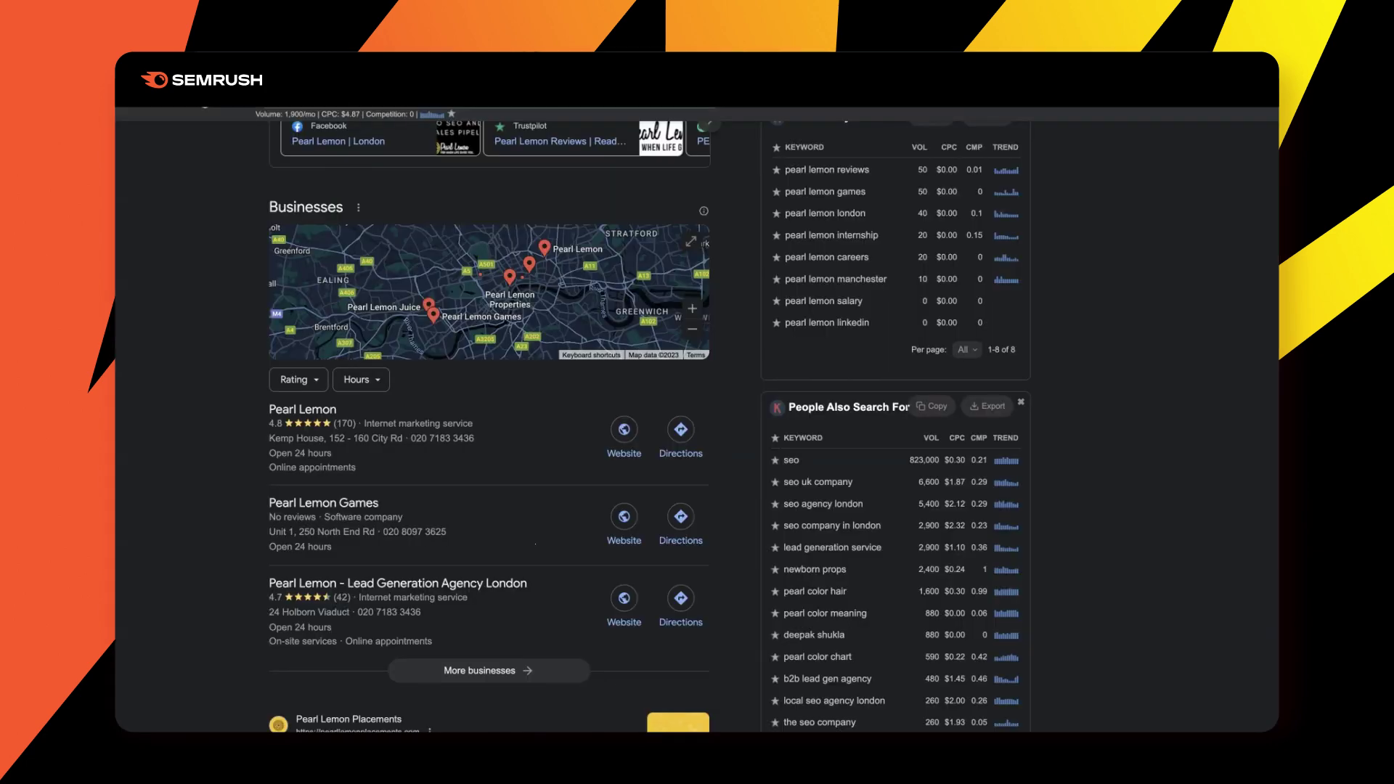
- Search Google for 'best places for local citations' and scroll to the 82 Best Local Citations table
type("best places")
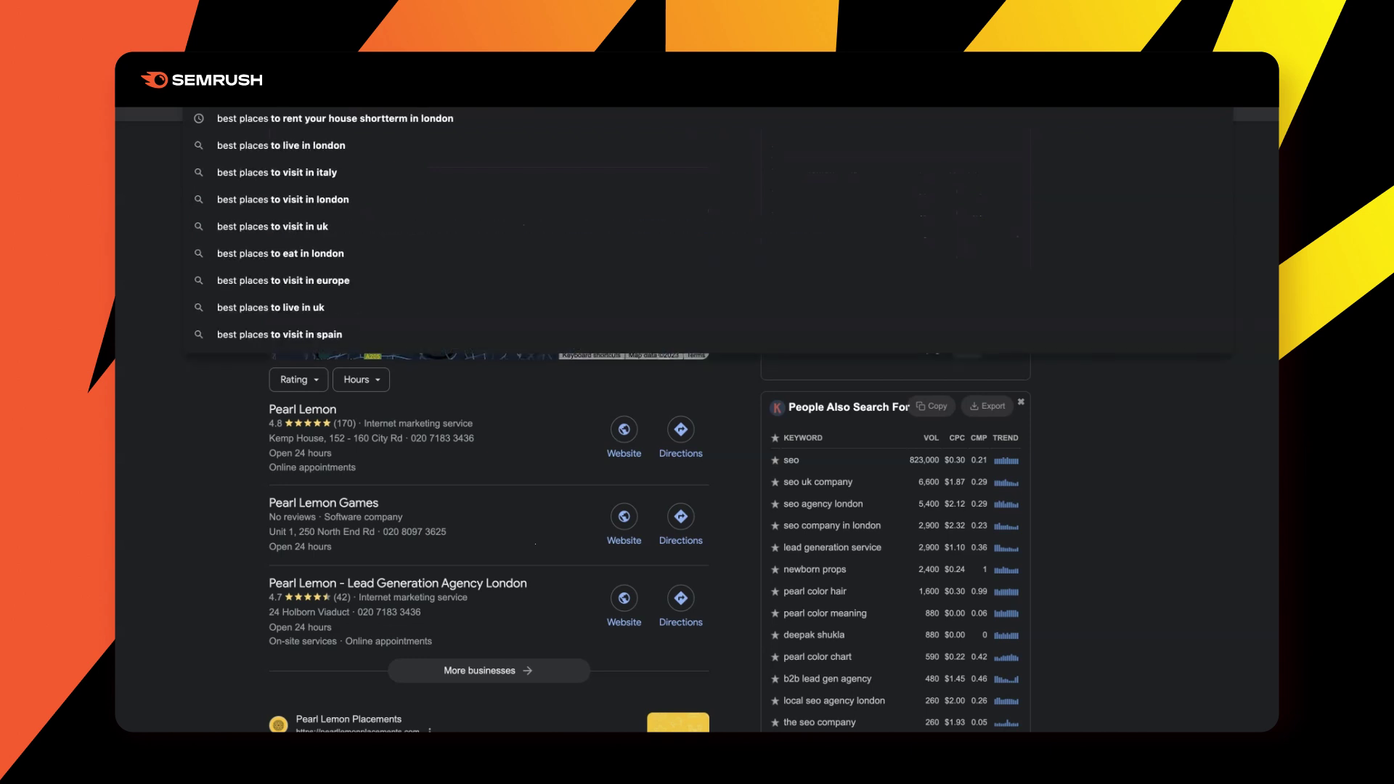
type(" for local ci")
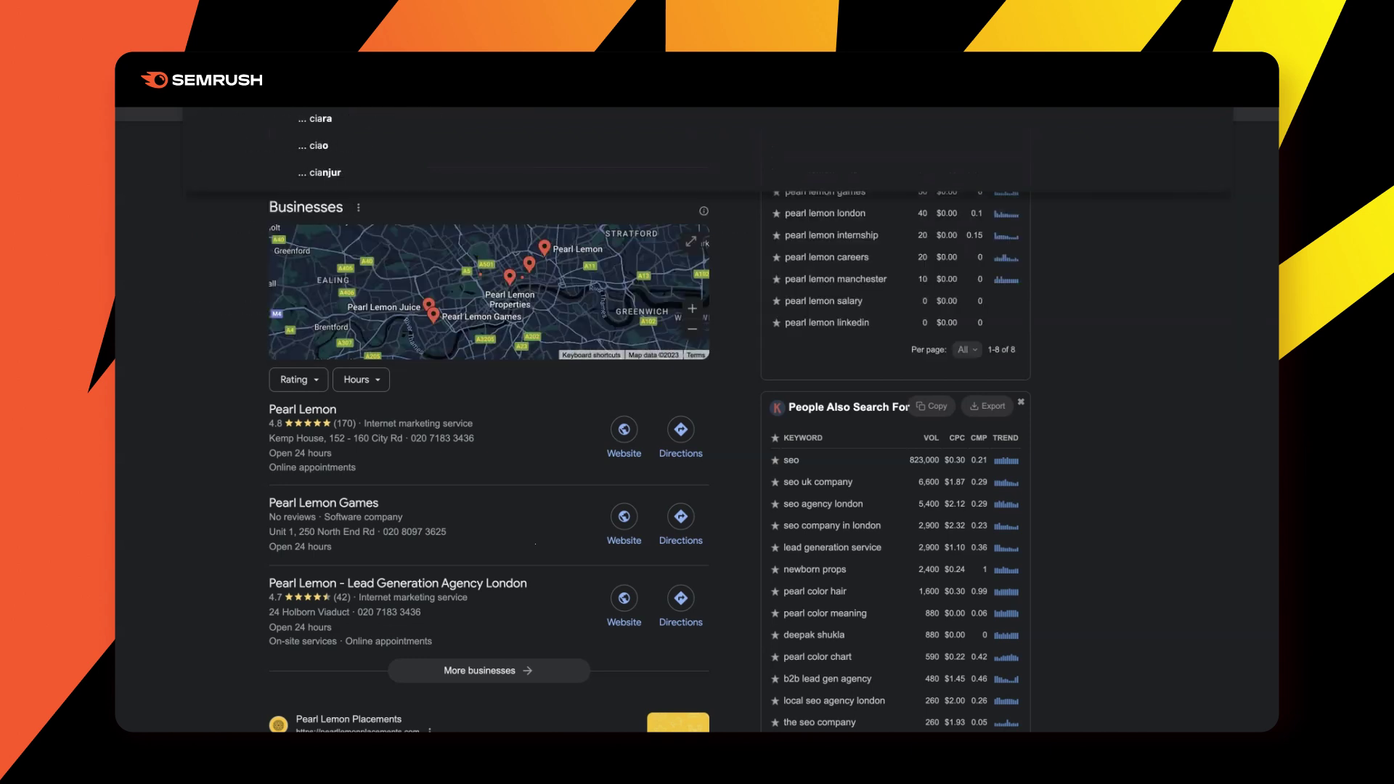
type("tations")
key("Return")
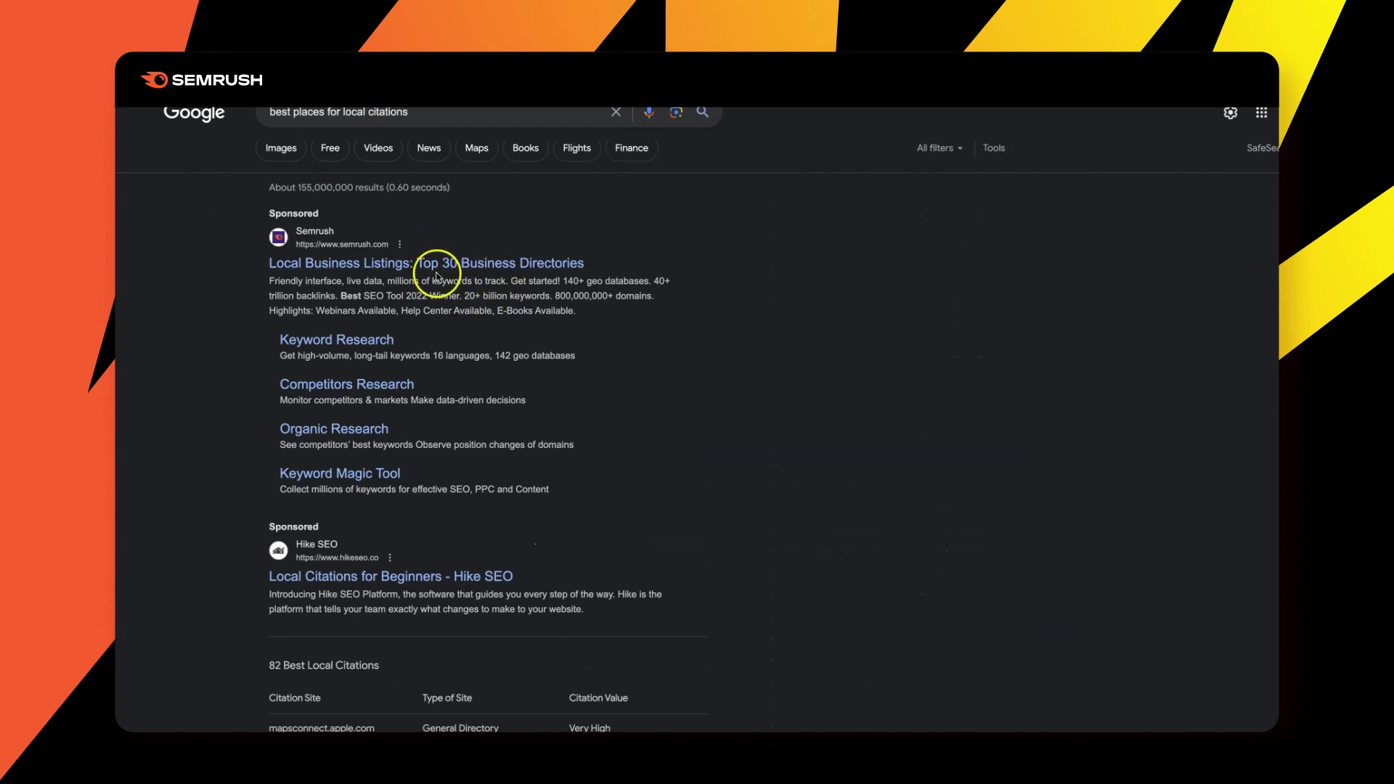
scroll(203, 388, "down", 3)
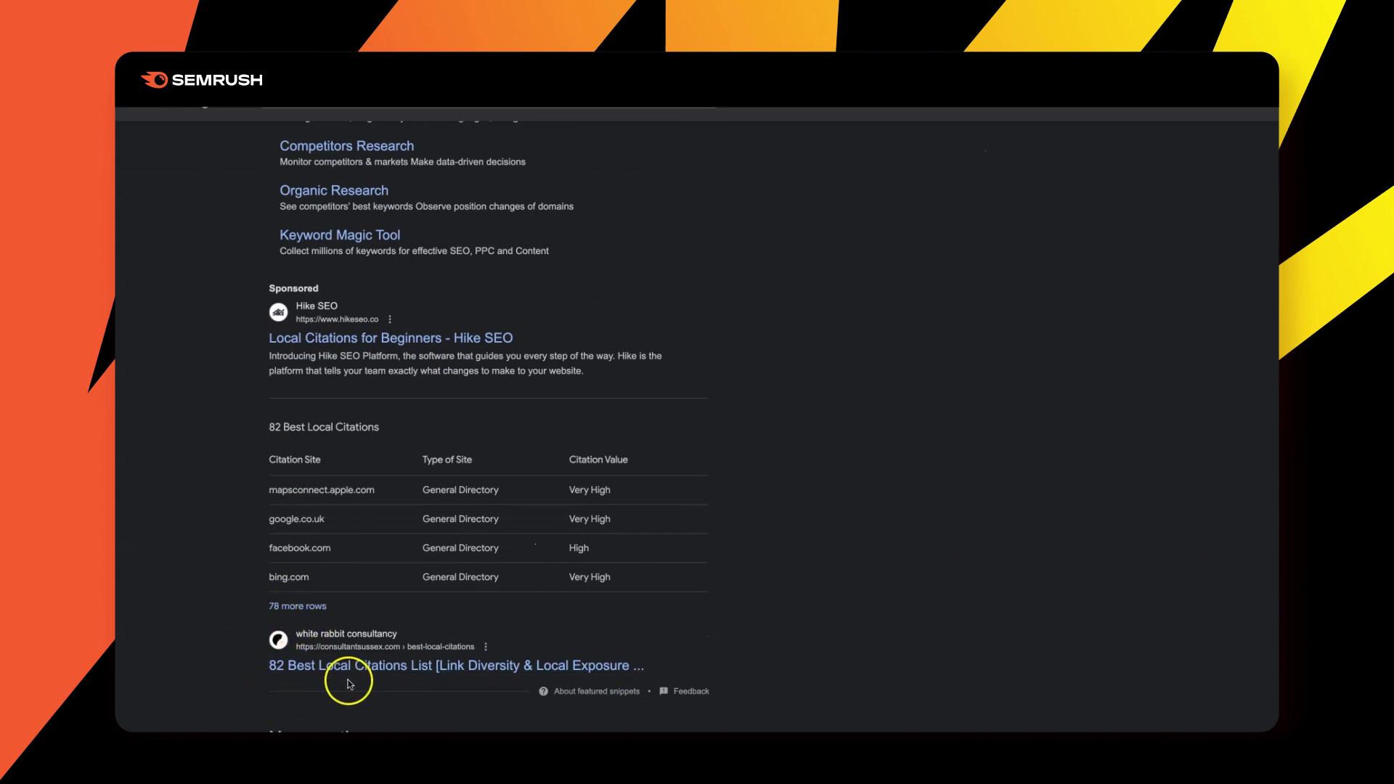
scroll(197, 408, "down", 5)
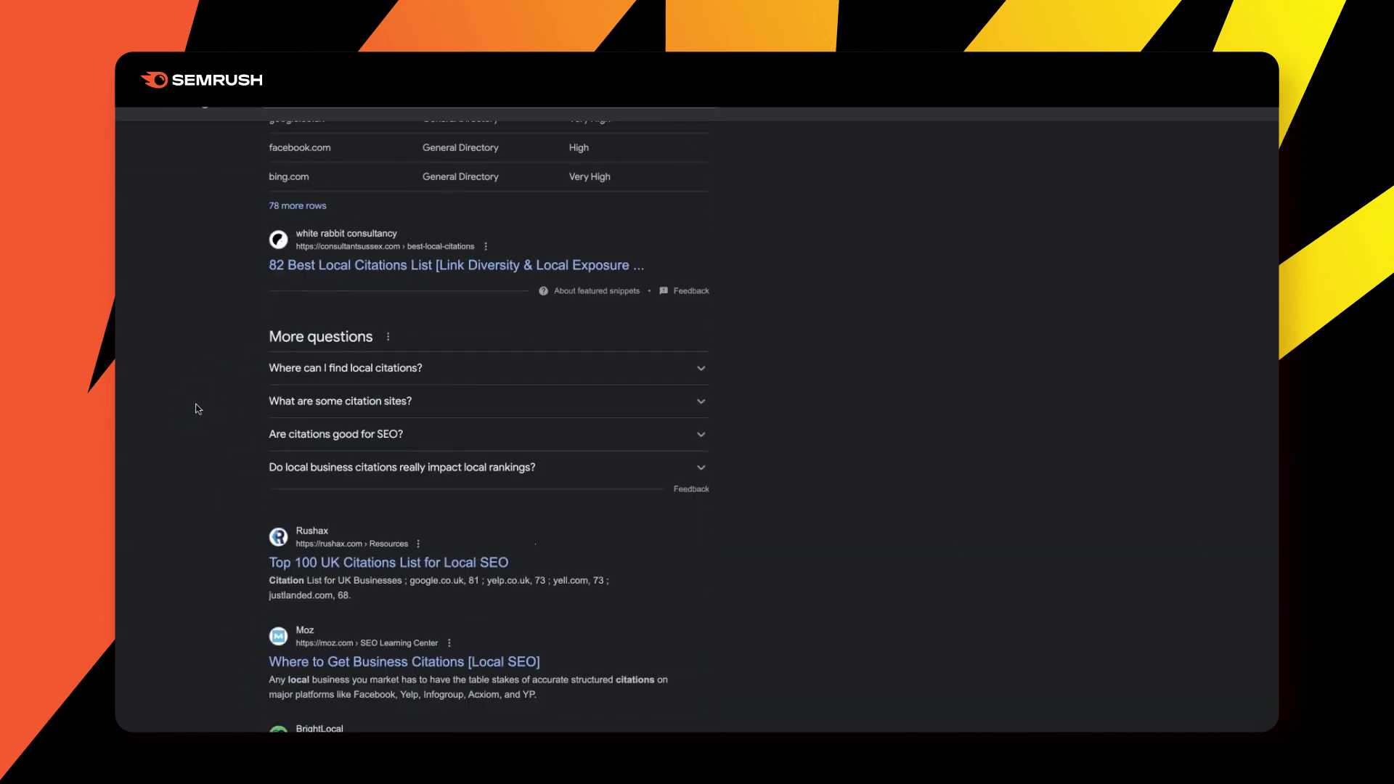
scroll(198, 408, "up", 8)
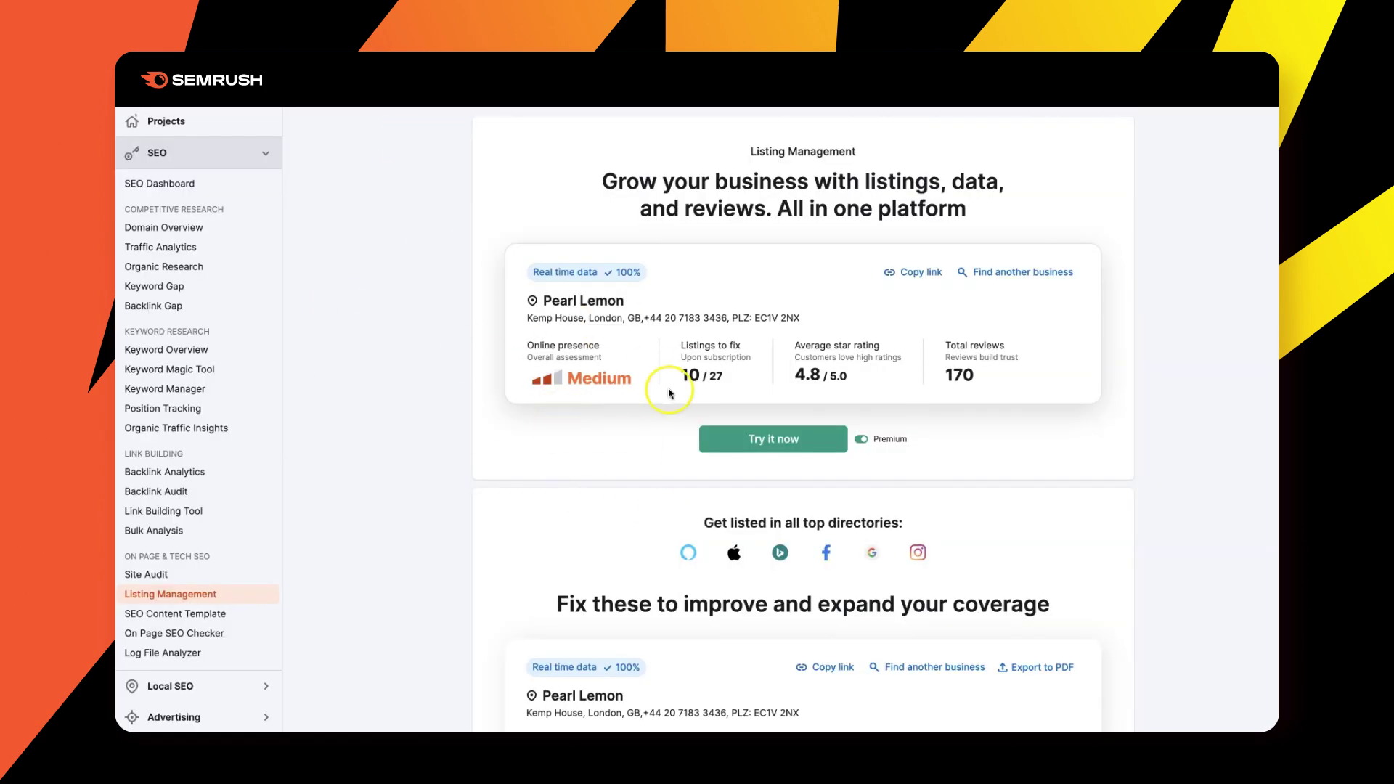
- Scroll to Pearl Lemon's directory table and show all 27 directories
scroll(485, 432, "down", 10)
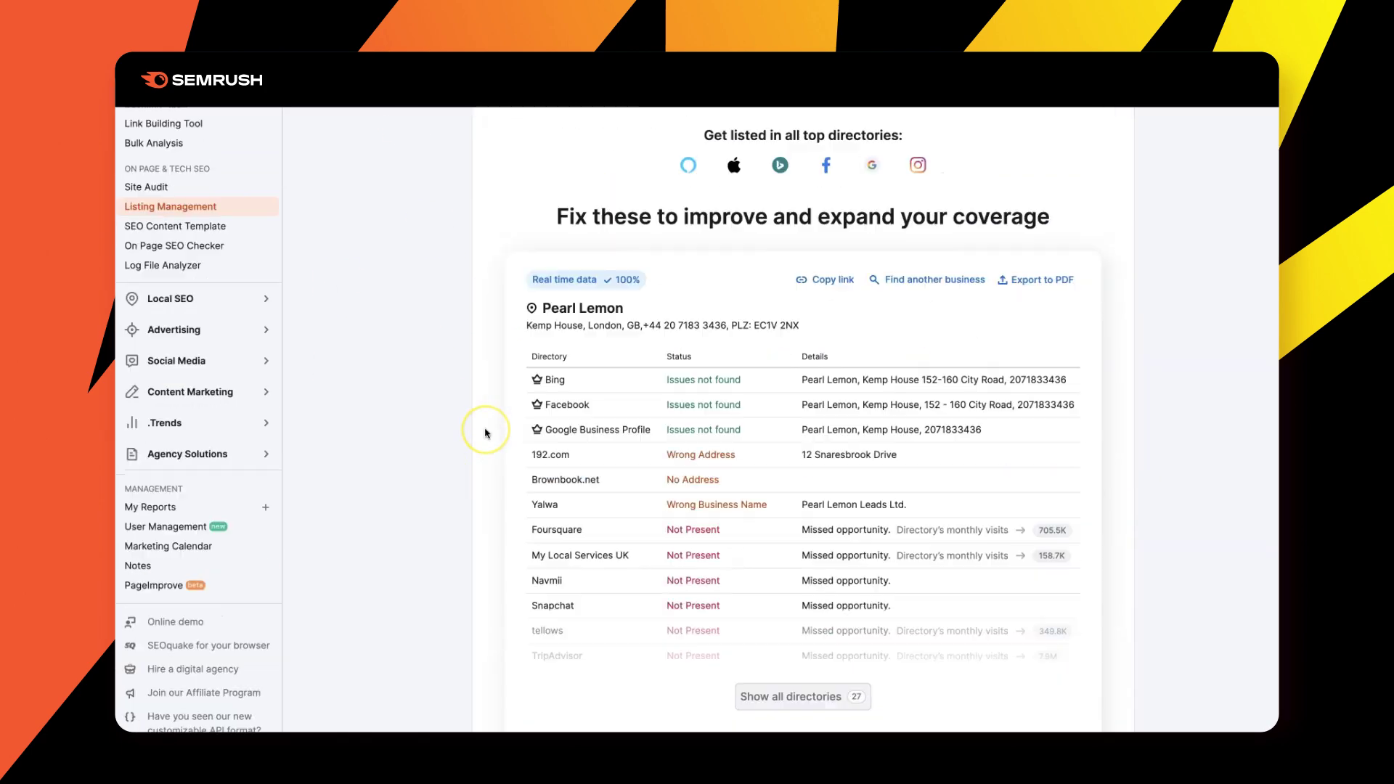
scroll(508, 433, "down", 3)
scroll(523, 433, "up", 8)
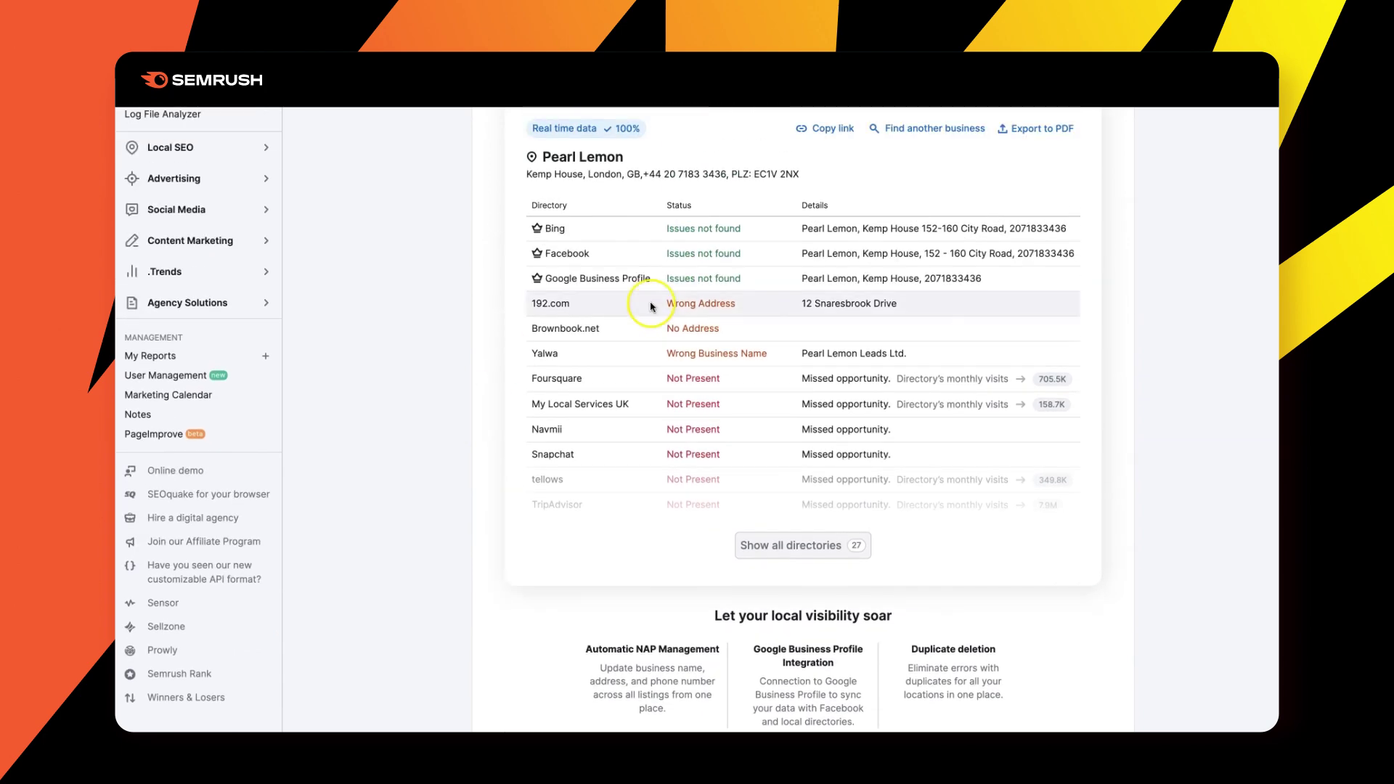
left_click(761, 556)
scroll(552, 399, "down", 5)
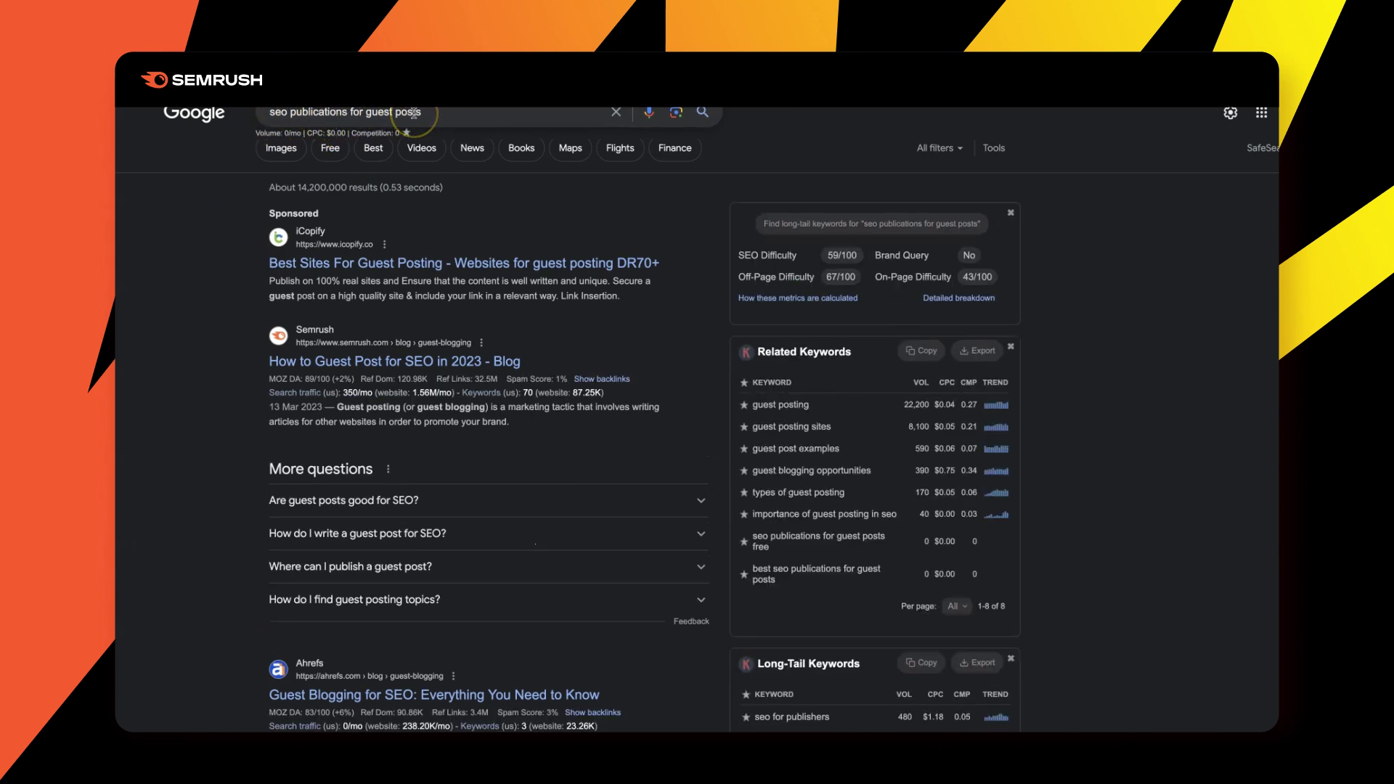
- Search Google for 'top 50 sites that talk about seo' and scroll through the results
scroll(198, 351, "down", 7)
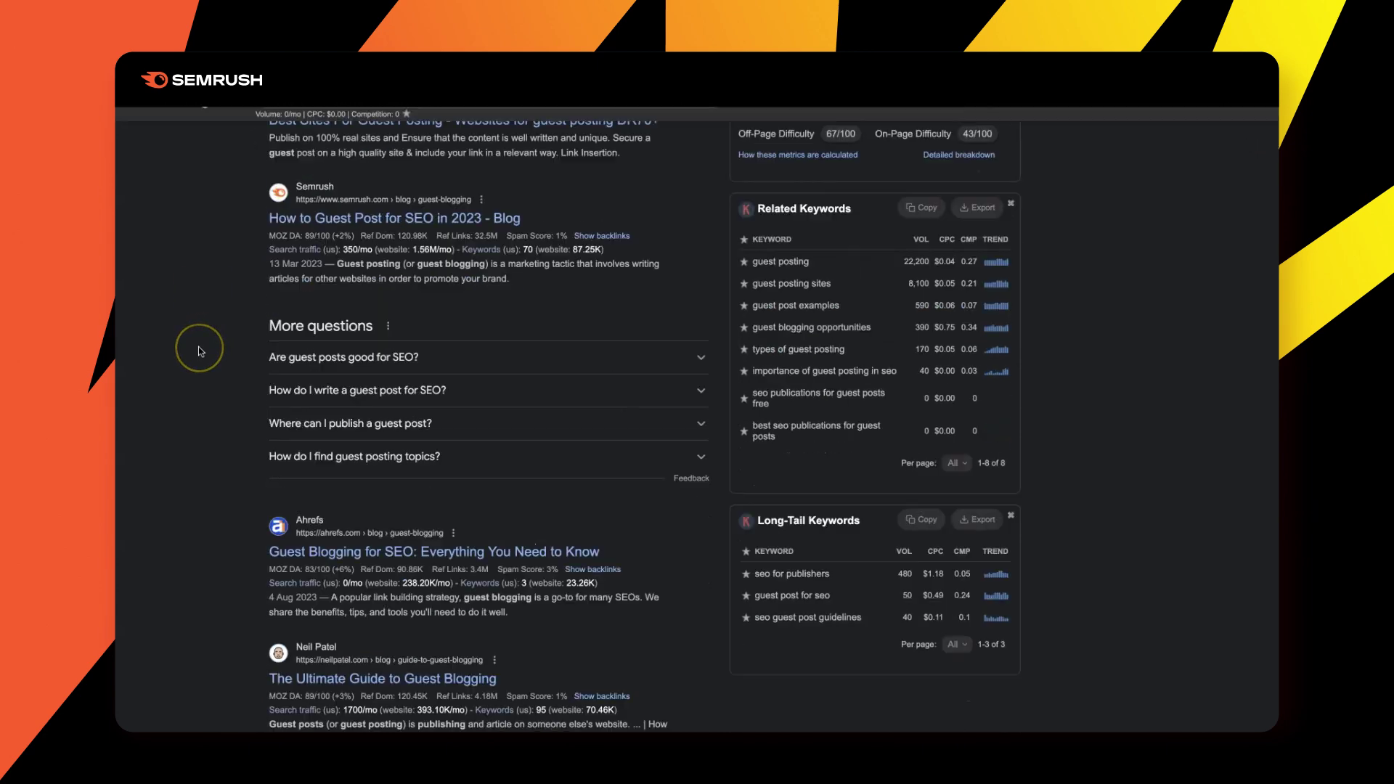
scroll(200, 351, "down", 6)
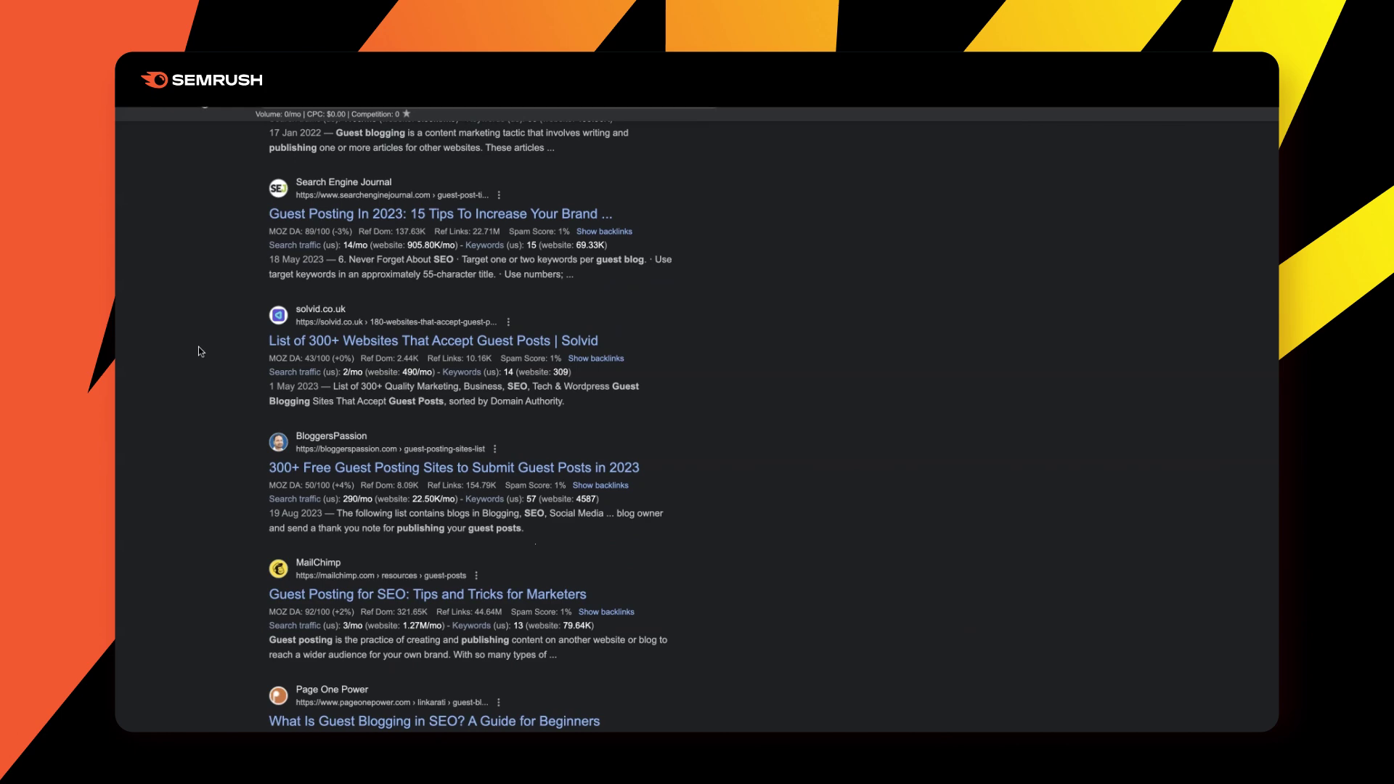
scroll(198, 347, "up", 12)
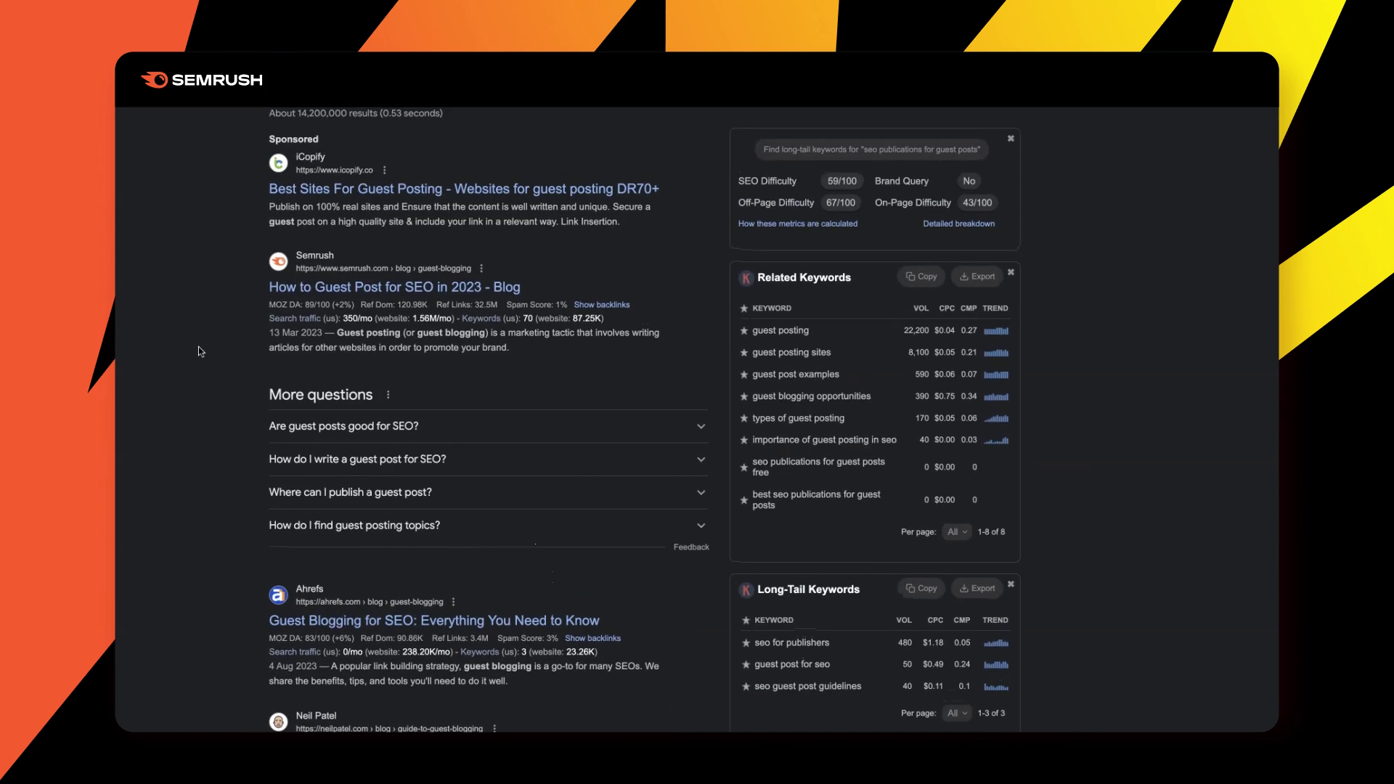
scroll(198, 346, "up", 2)
left_click(426, 113)
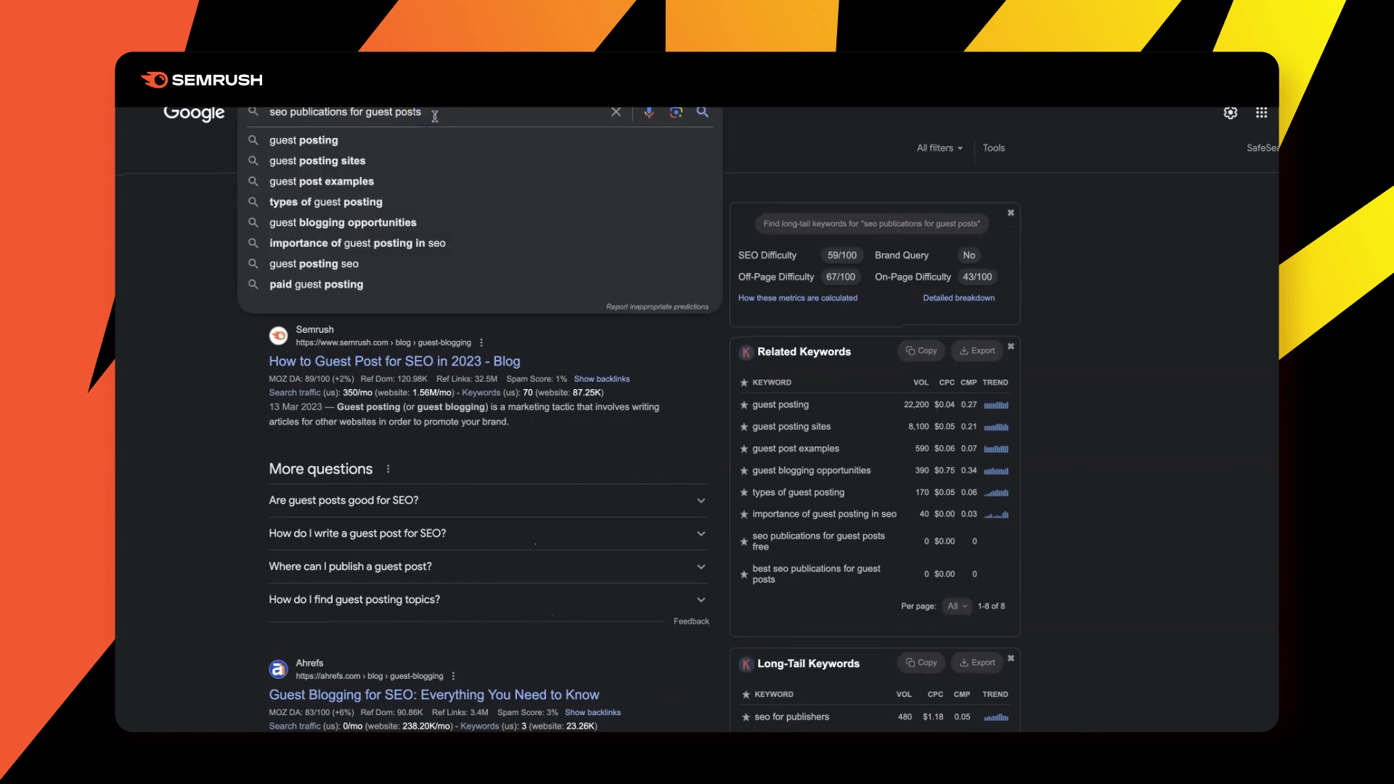
triple_click(446, 116)
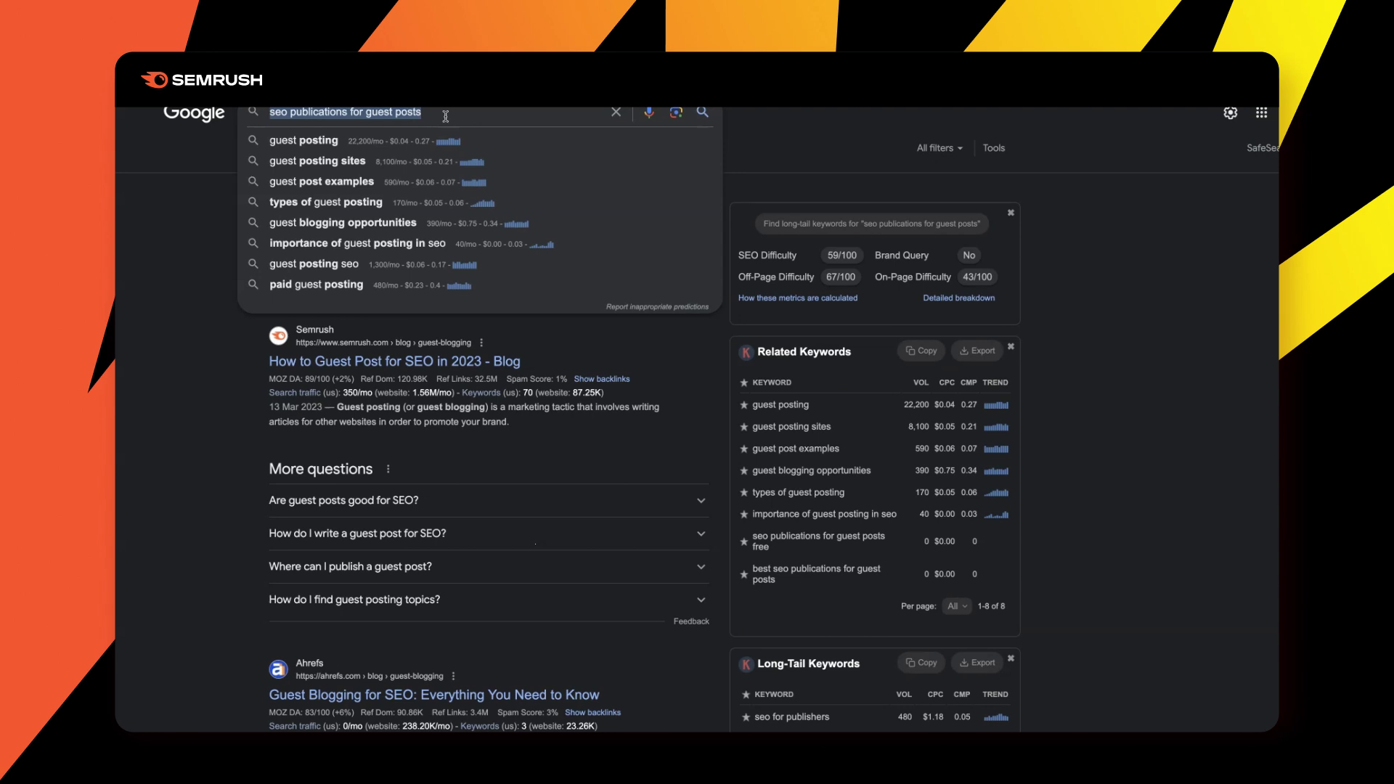
type("top 50")
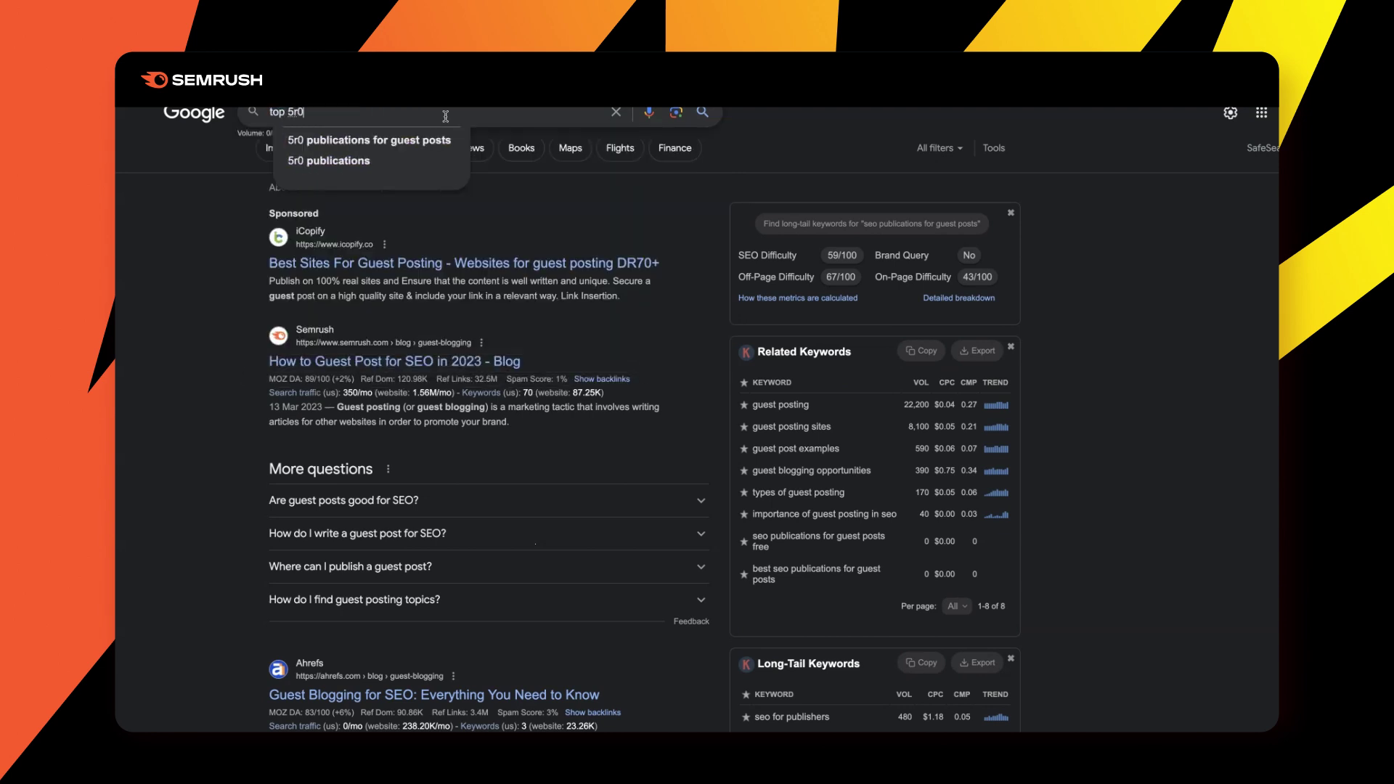
type(" sites ")
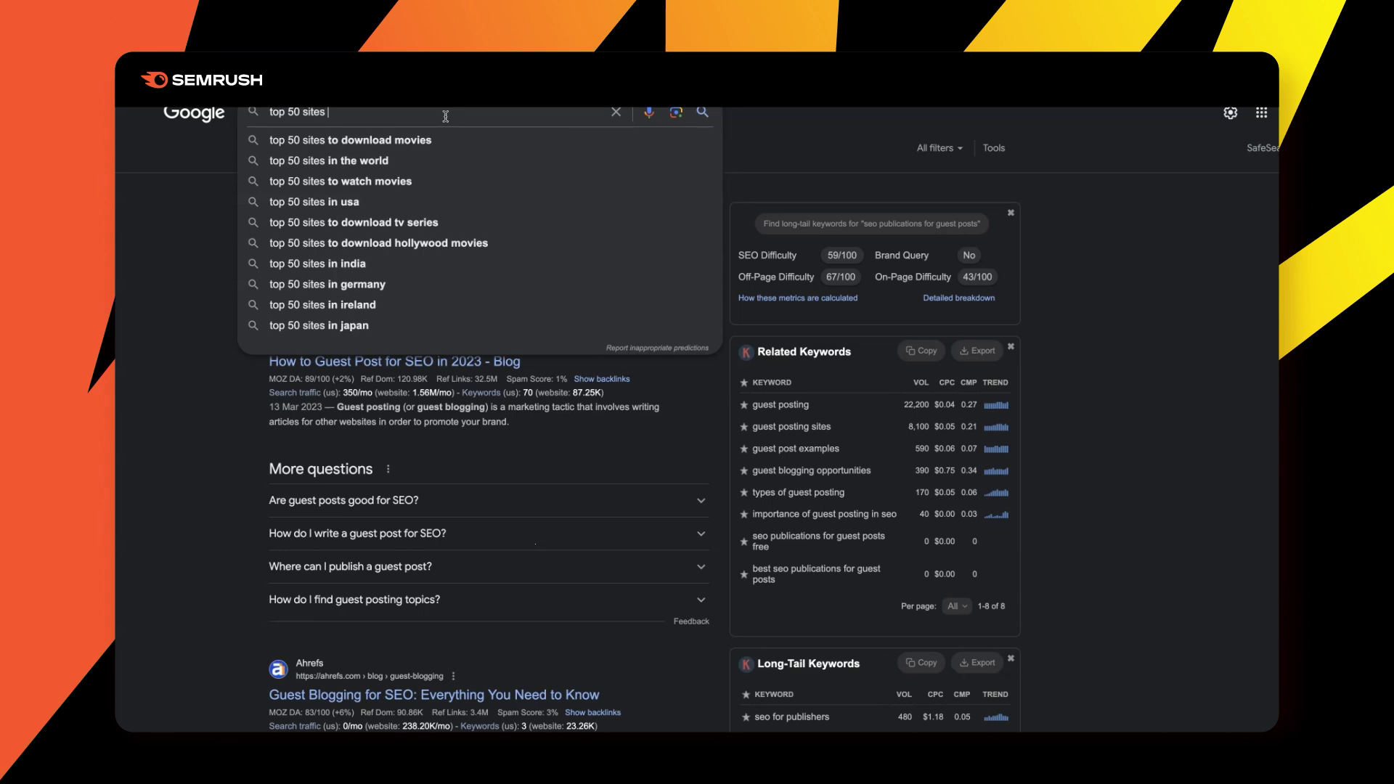
type("t")
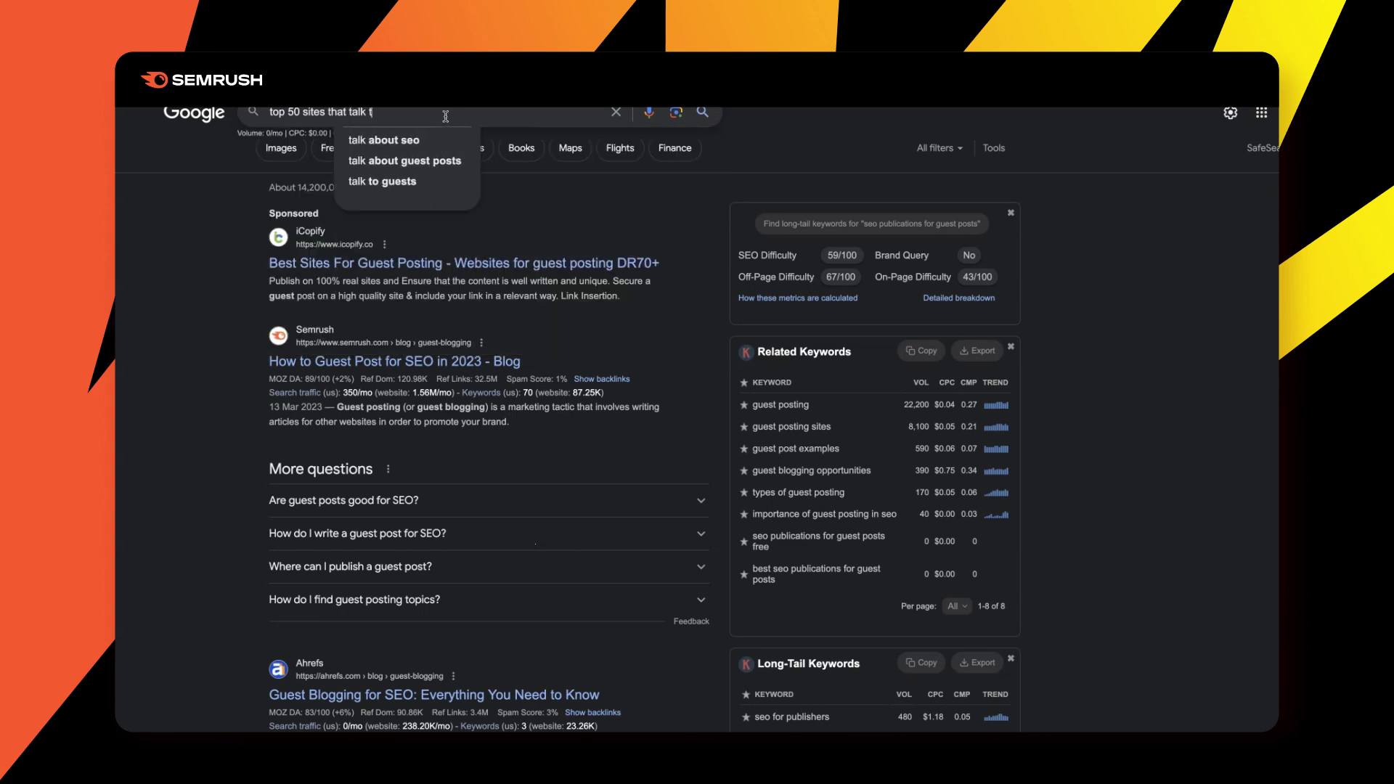
key("BackSpace")
type("about seo")
key("Return")
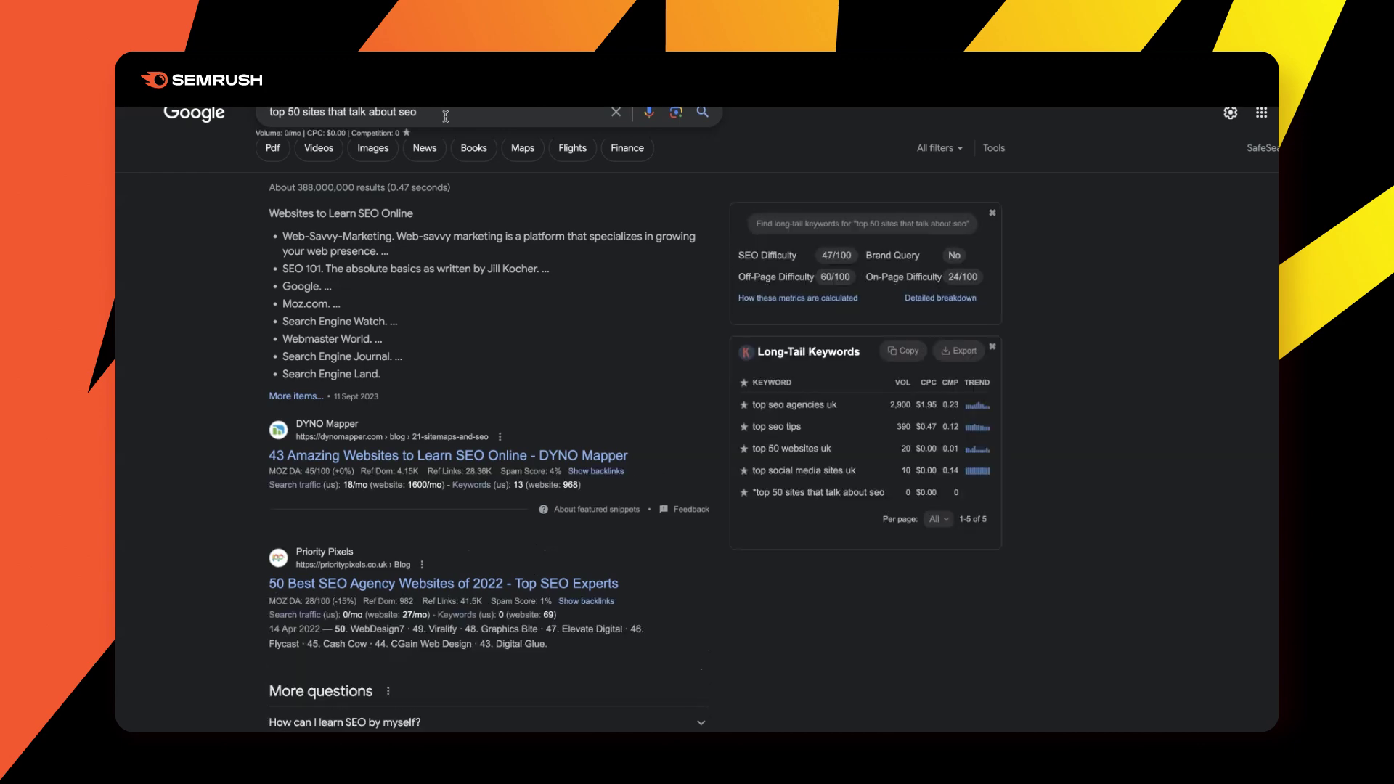
scroll(141, 308, "down", 3)
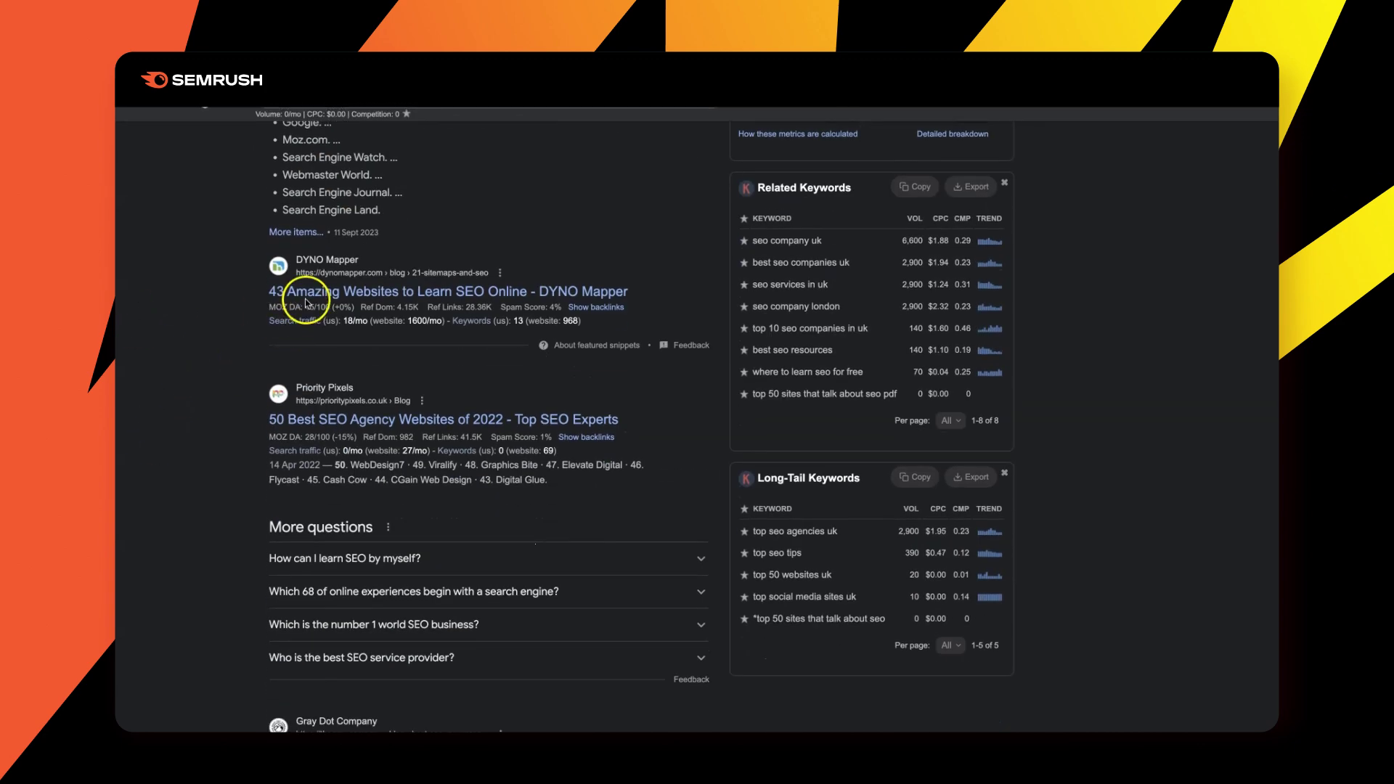
scroll(212, 342, "down", 3)
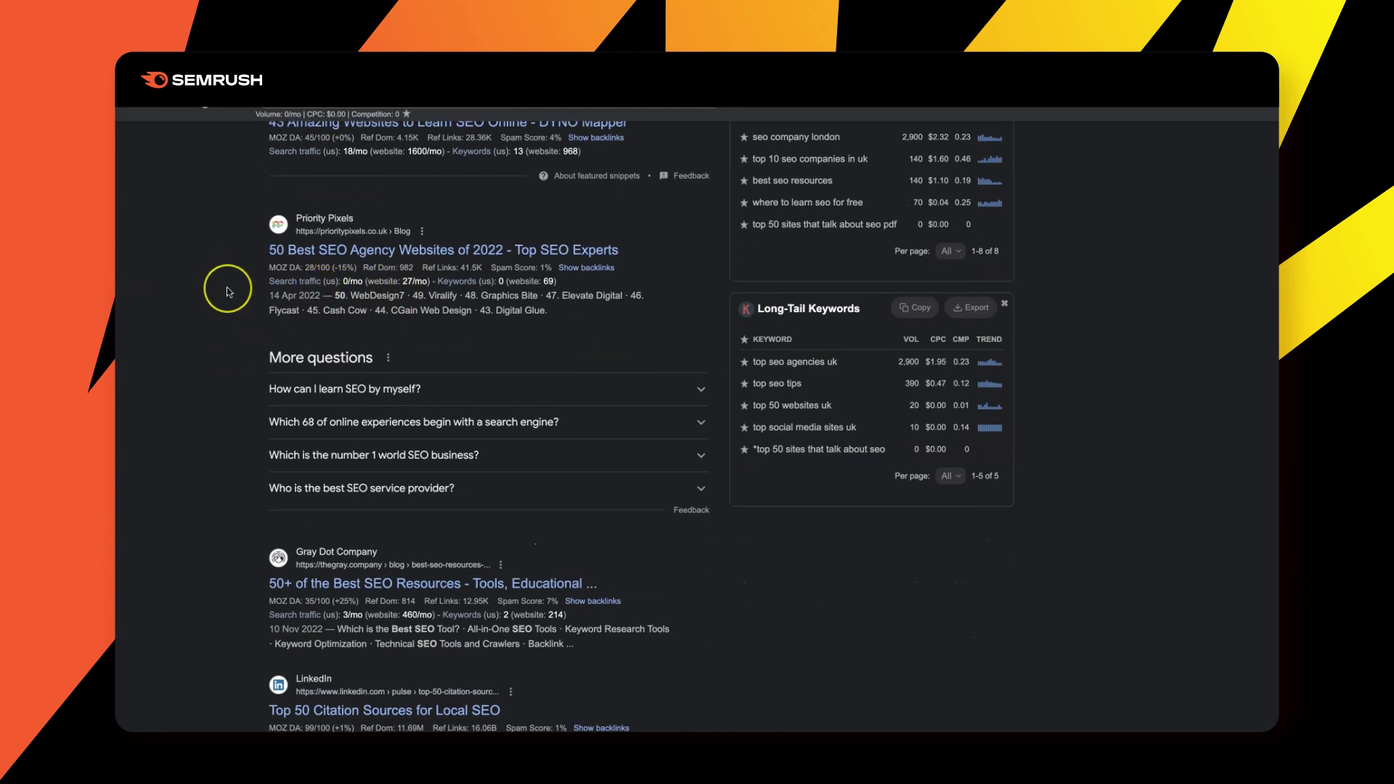
scroll(225, 288, "down", 3)
scroll(191, 324, "down", 3)
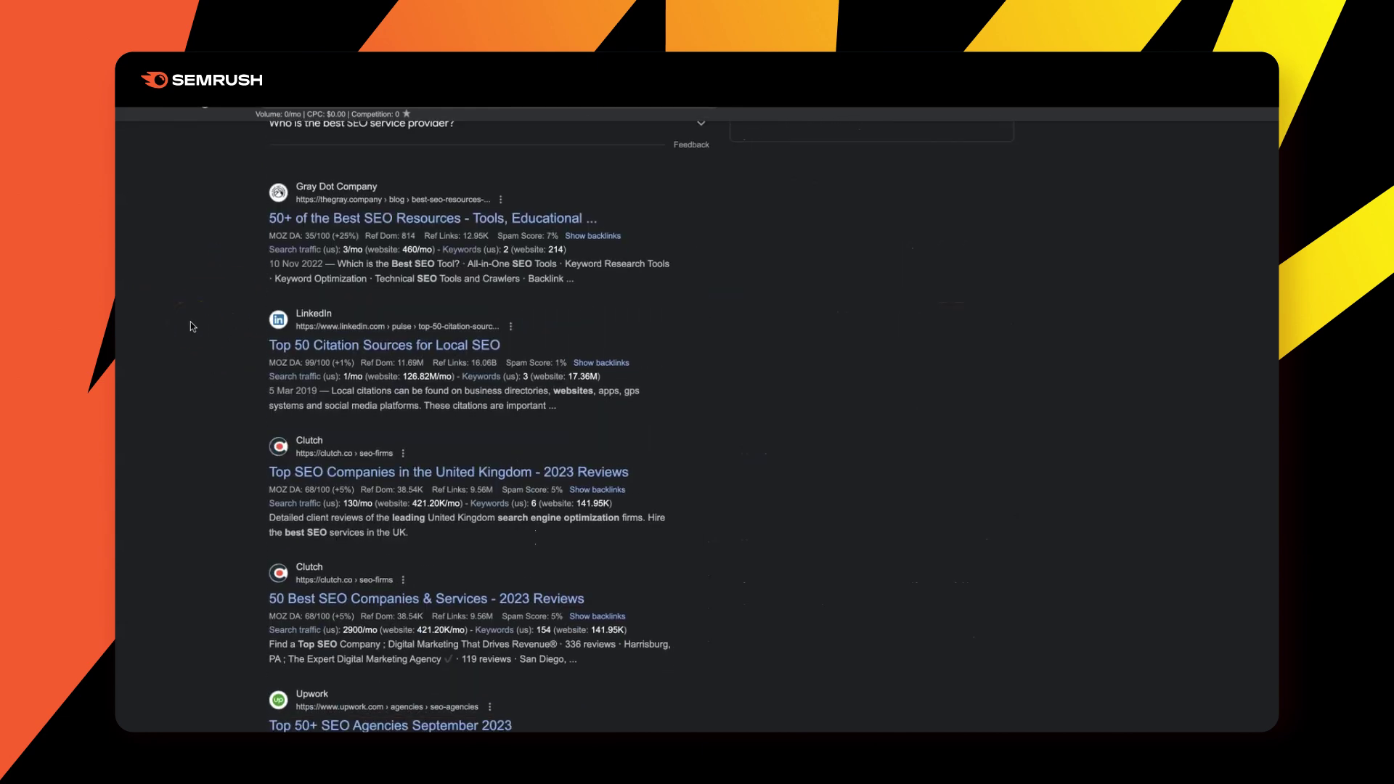
scroll(191, 331, "down", 1)
scroll(190, 354, "down", 3)
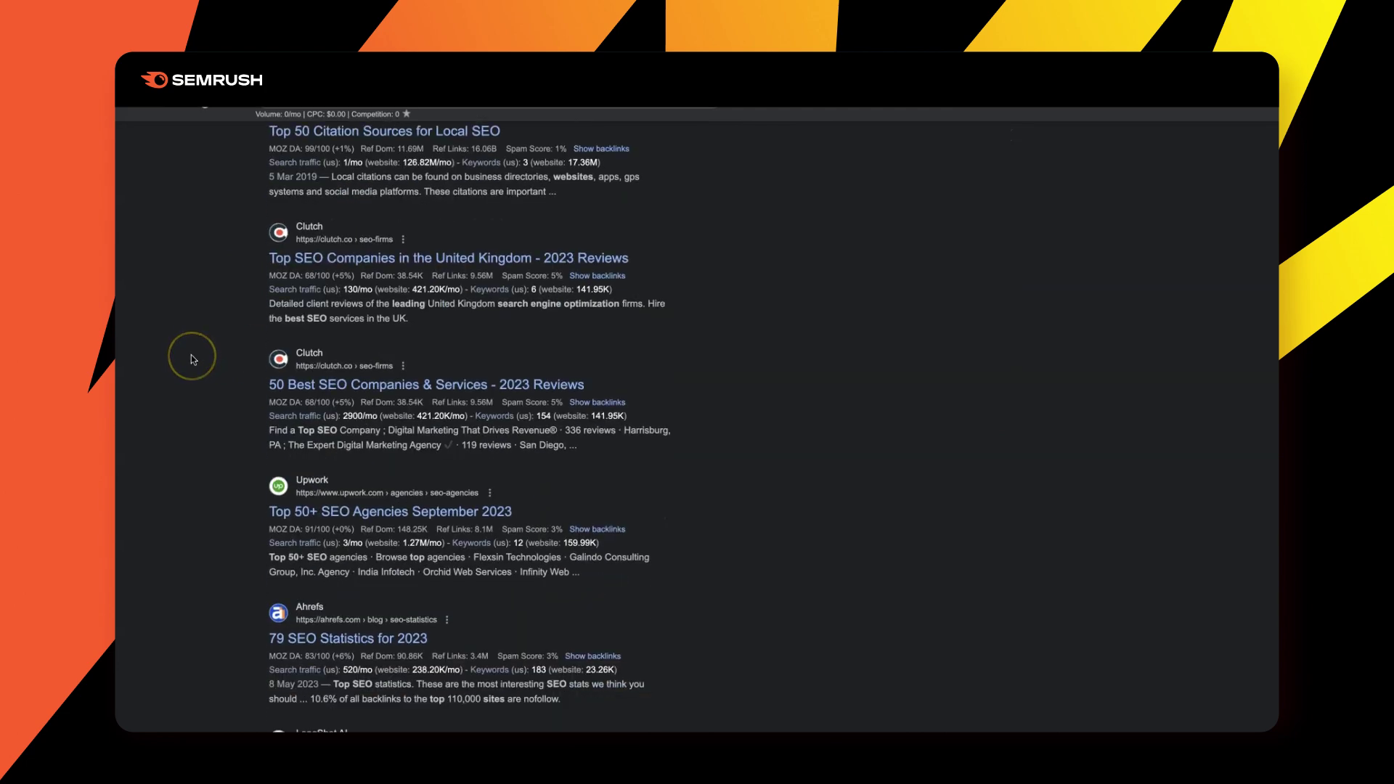
scroll(191, 356, "up", 10)
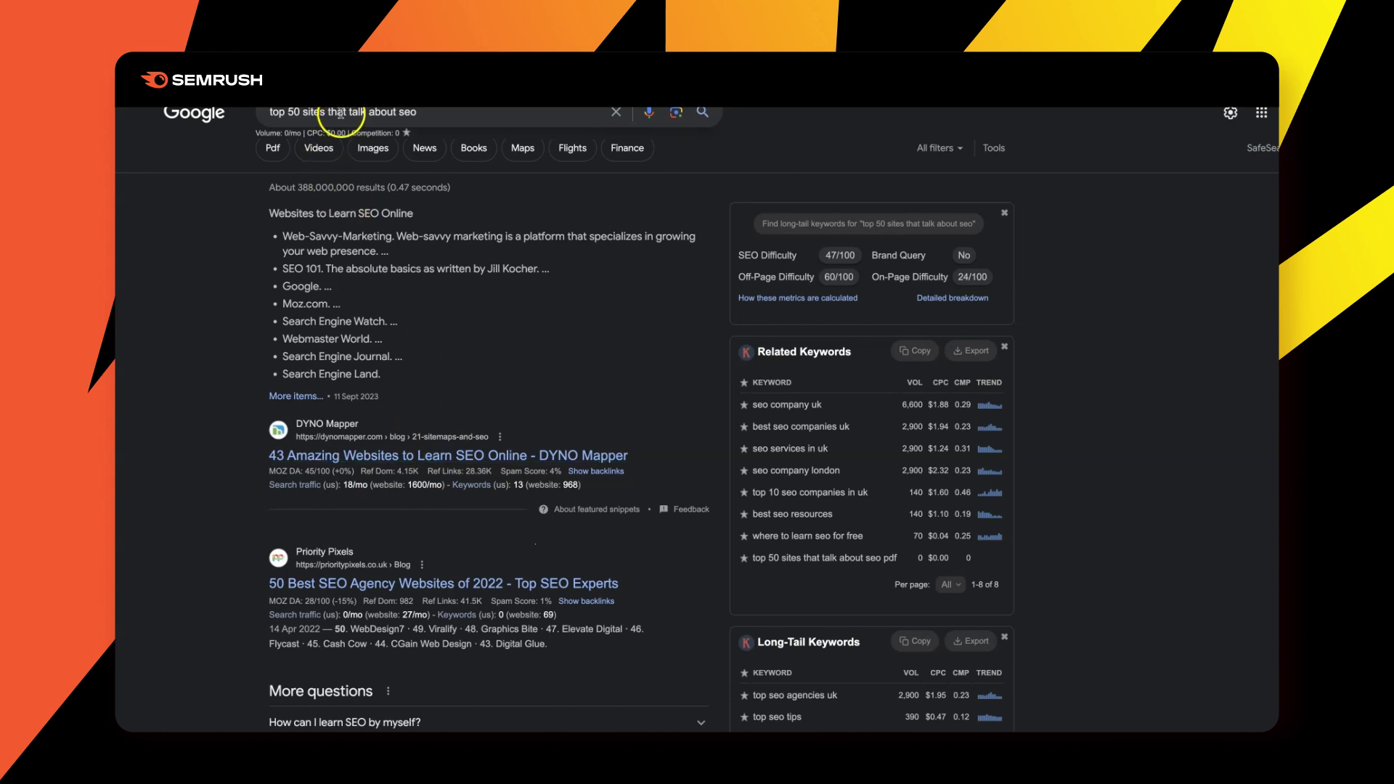
- Change the query to 'top 50 sites to learn seo' and review the results
left_click_drag(324, 114, 465, 113)
key("BackSpace")
type("to learn seo")
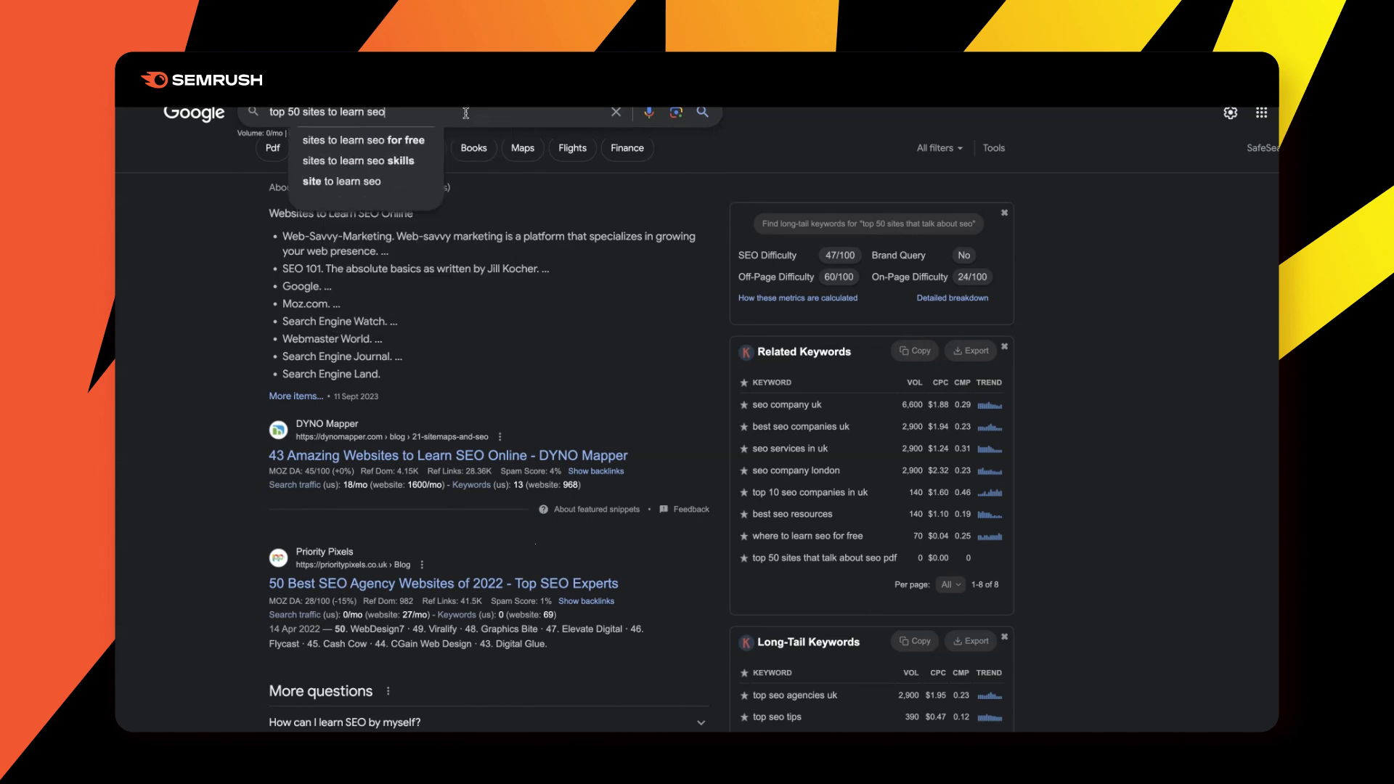
key("Return")
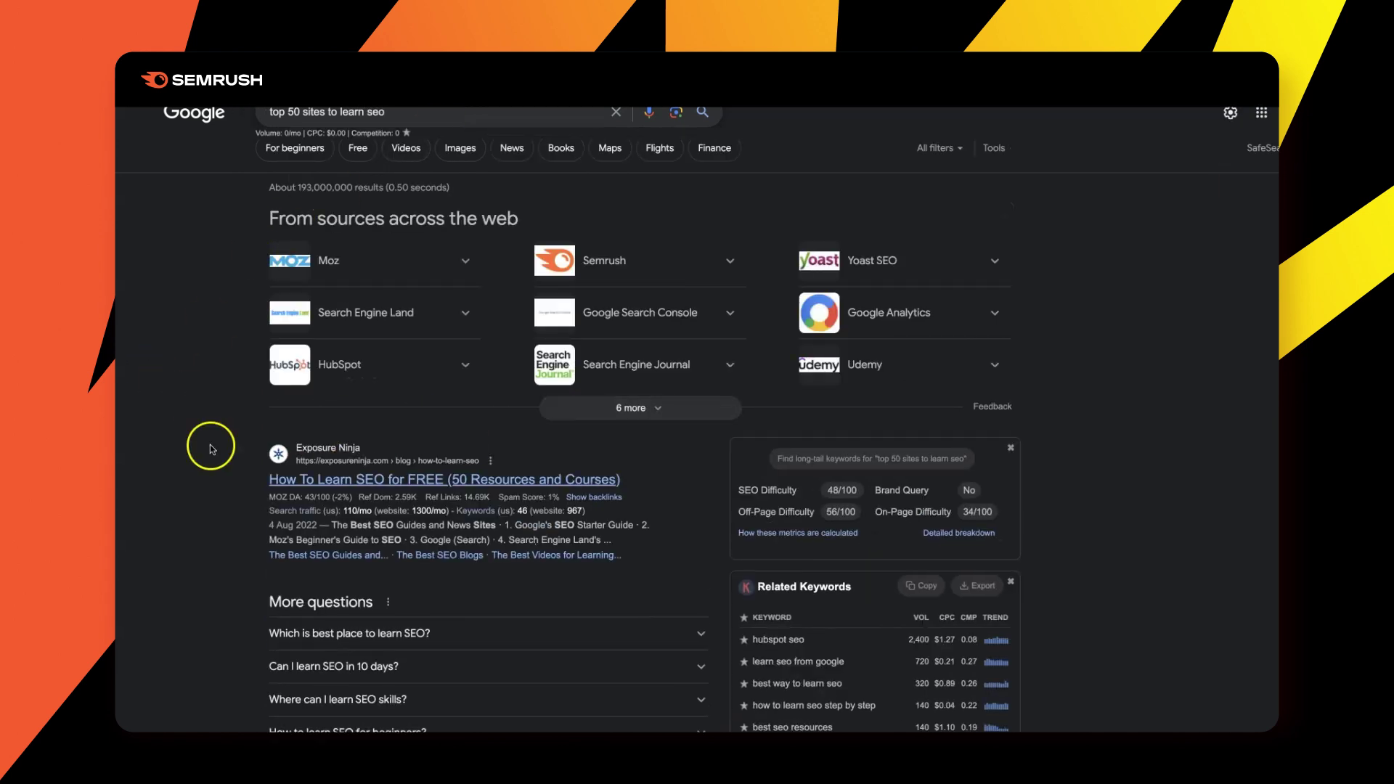
scroll(165, 435, "down", 2)
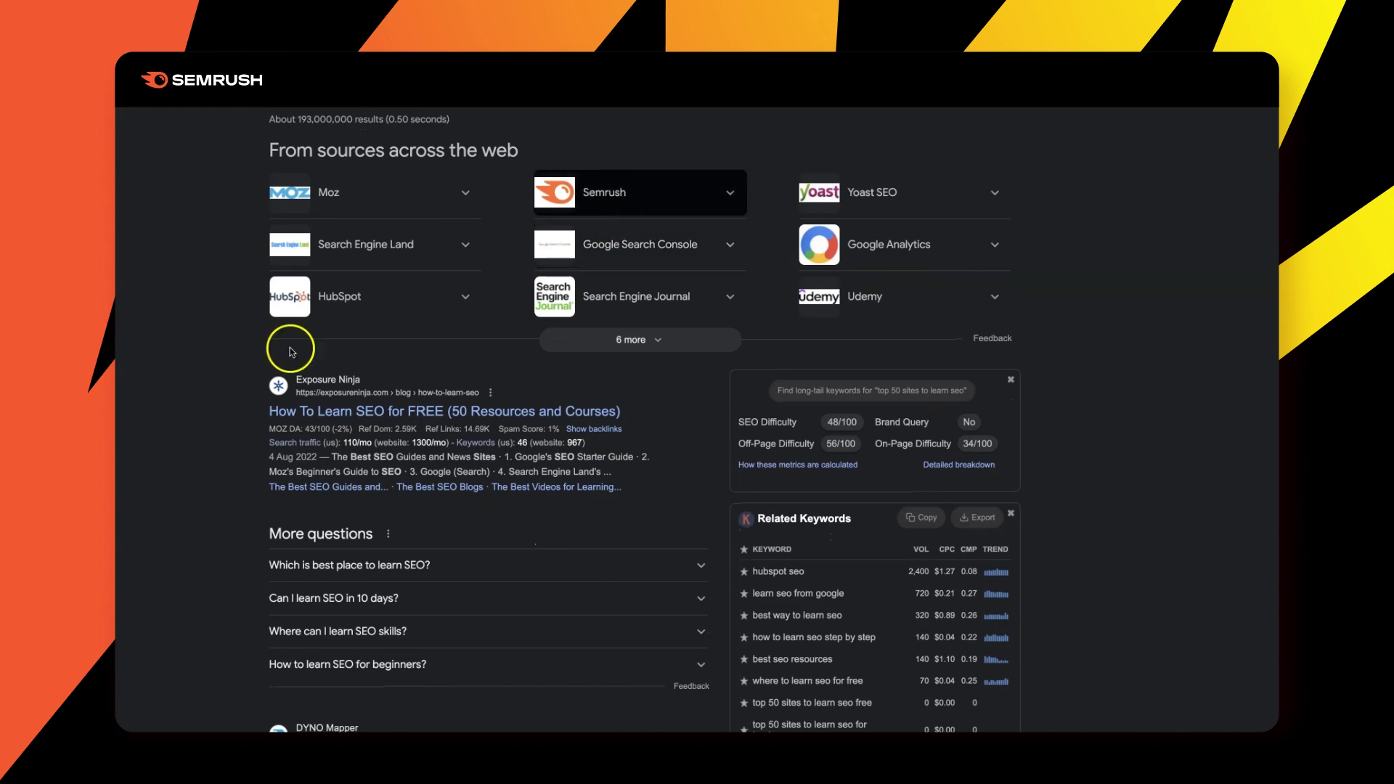
scroll(165, 417, "down", 4)
scroll(144, 379, "down", 10)
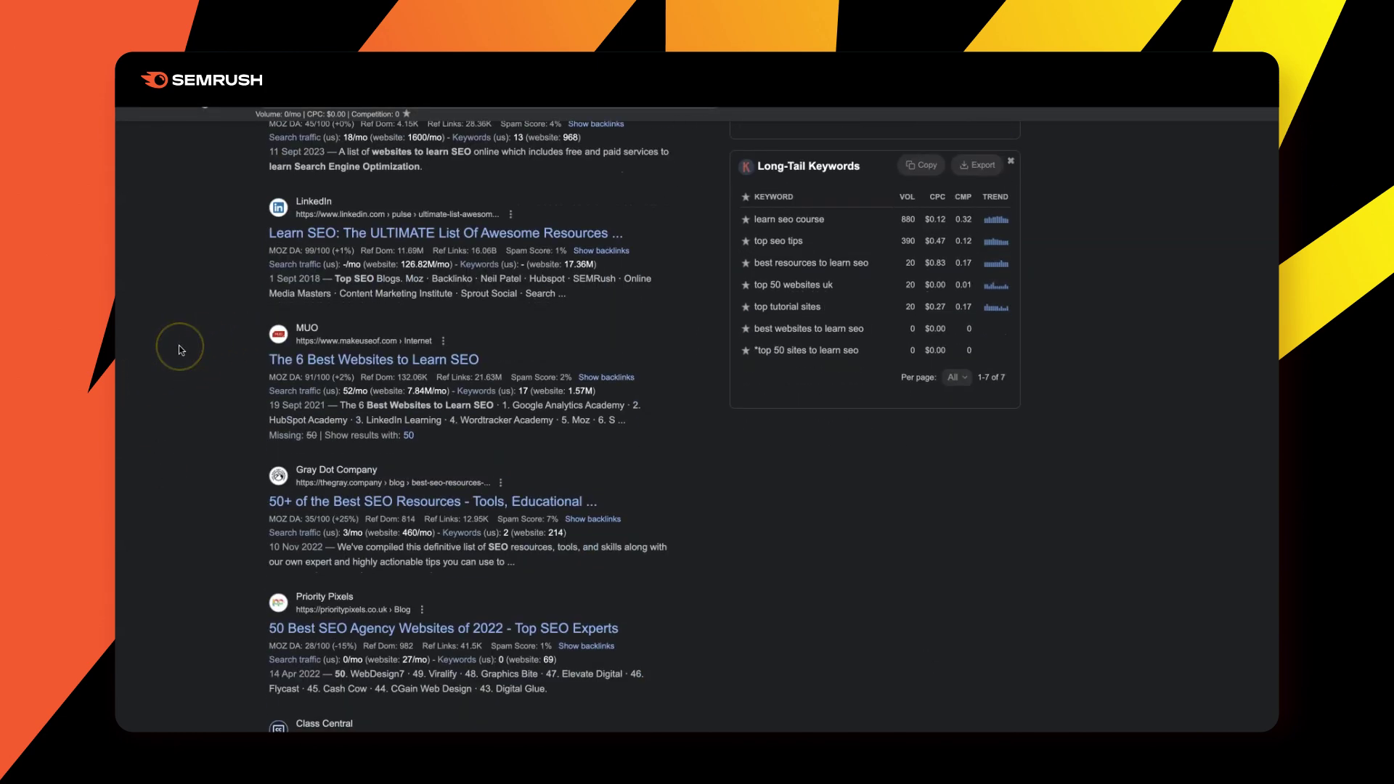
scroll(178, 350, "up", 15)
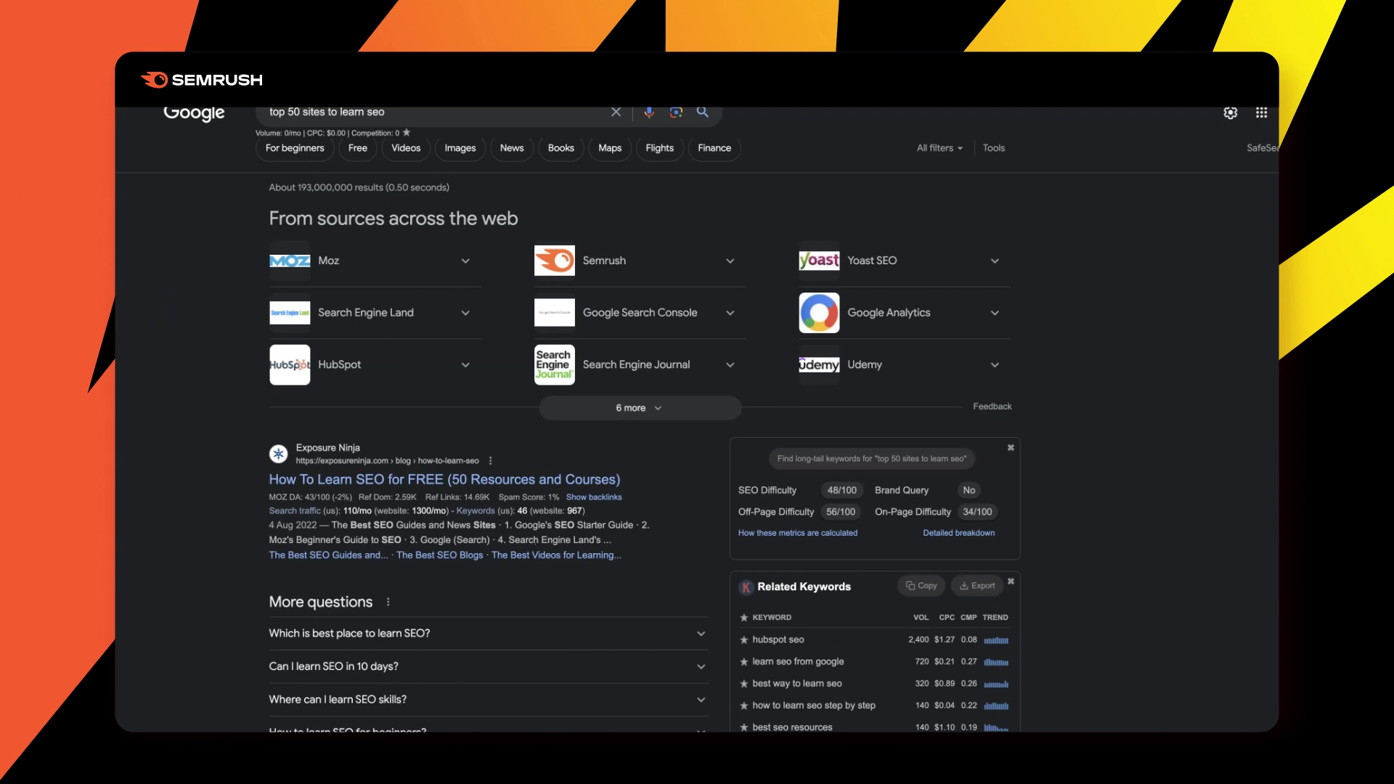
- Change the query to 'top 50 sites to learn gardening' and search
left_click(379, 115)
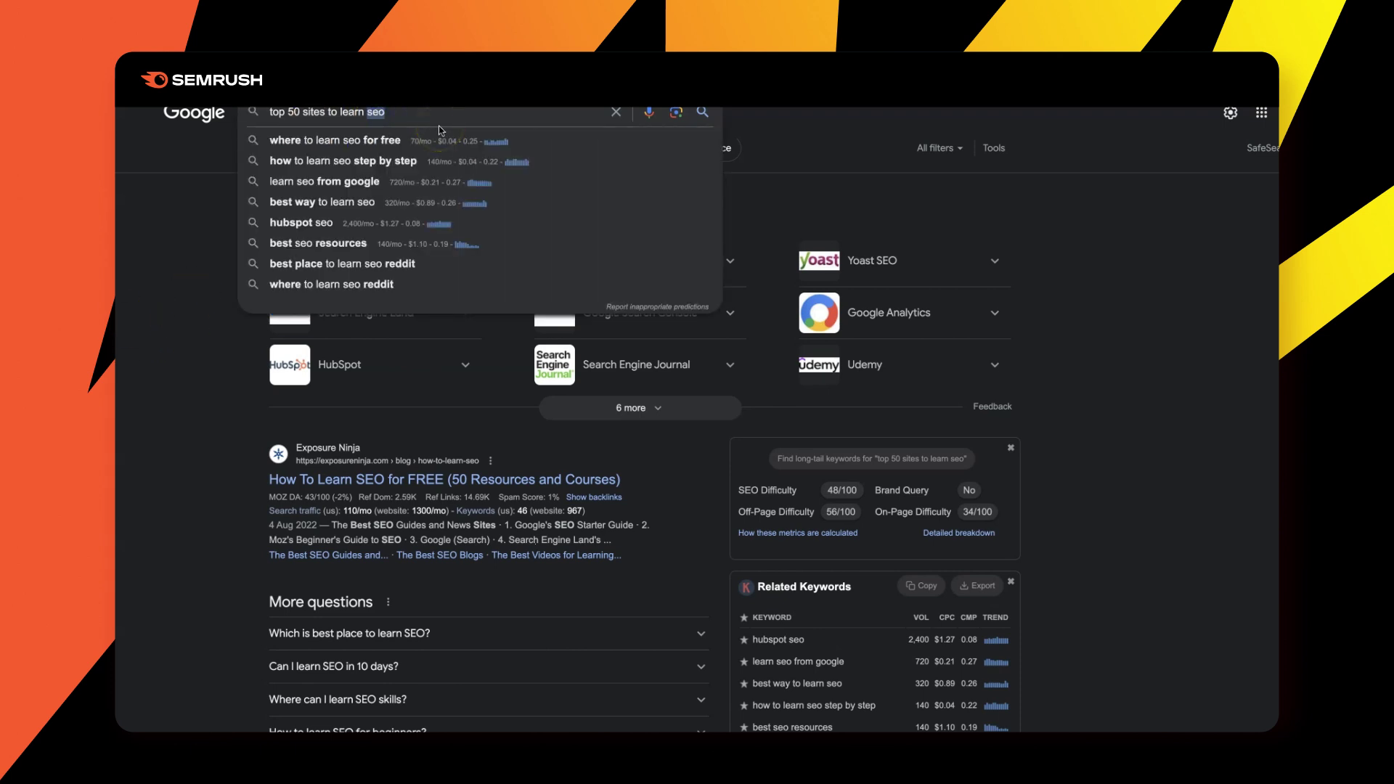
type("garce")
key("BackSpace")
key("BackSpace")
type("dening")
key("Return")
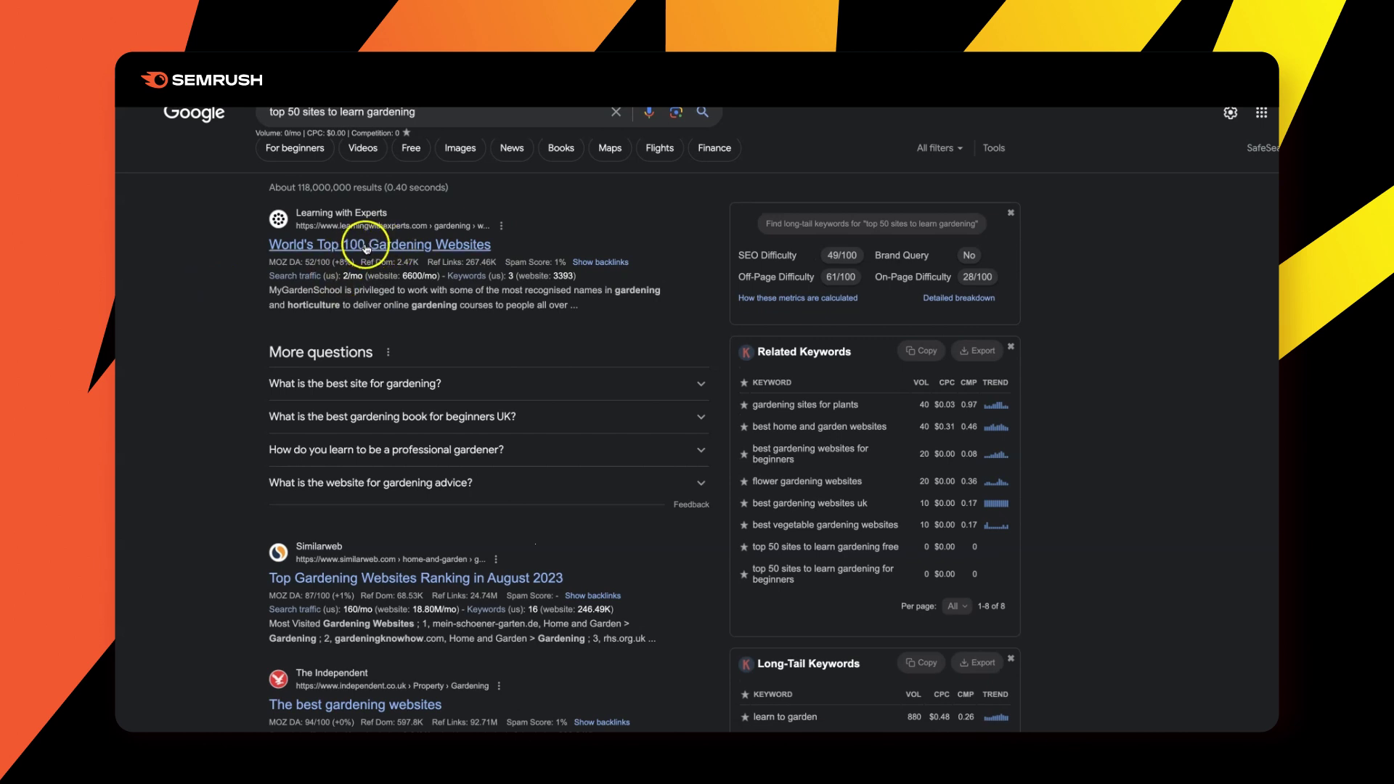
- In a new tab, search 'semrush outreach emails' and open the Link Building Email Outreach help article
key("ctrl+t")
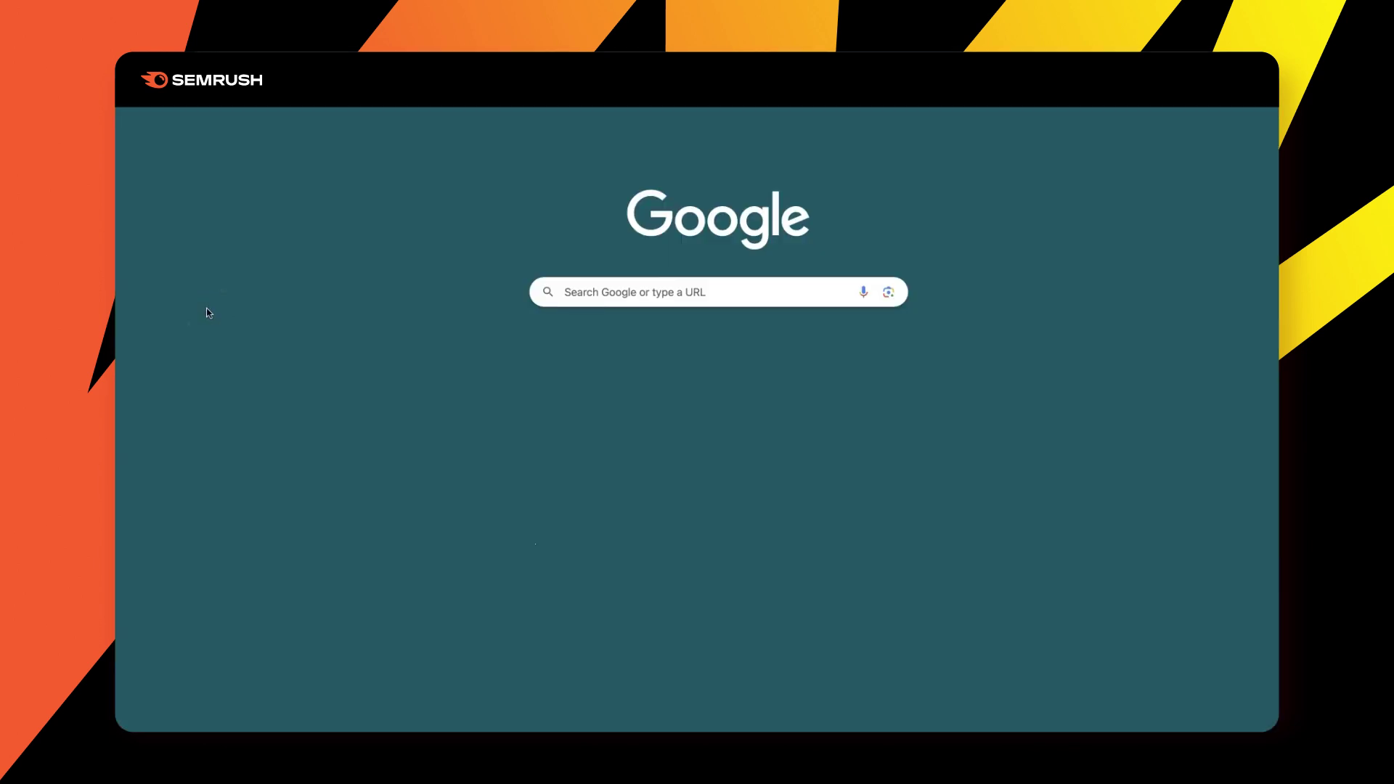
type("semrush outreach emails")
key("Return")
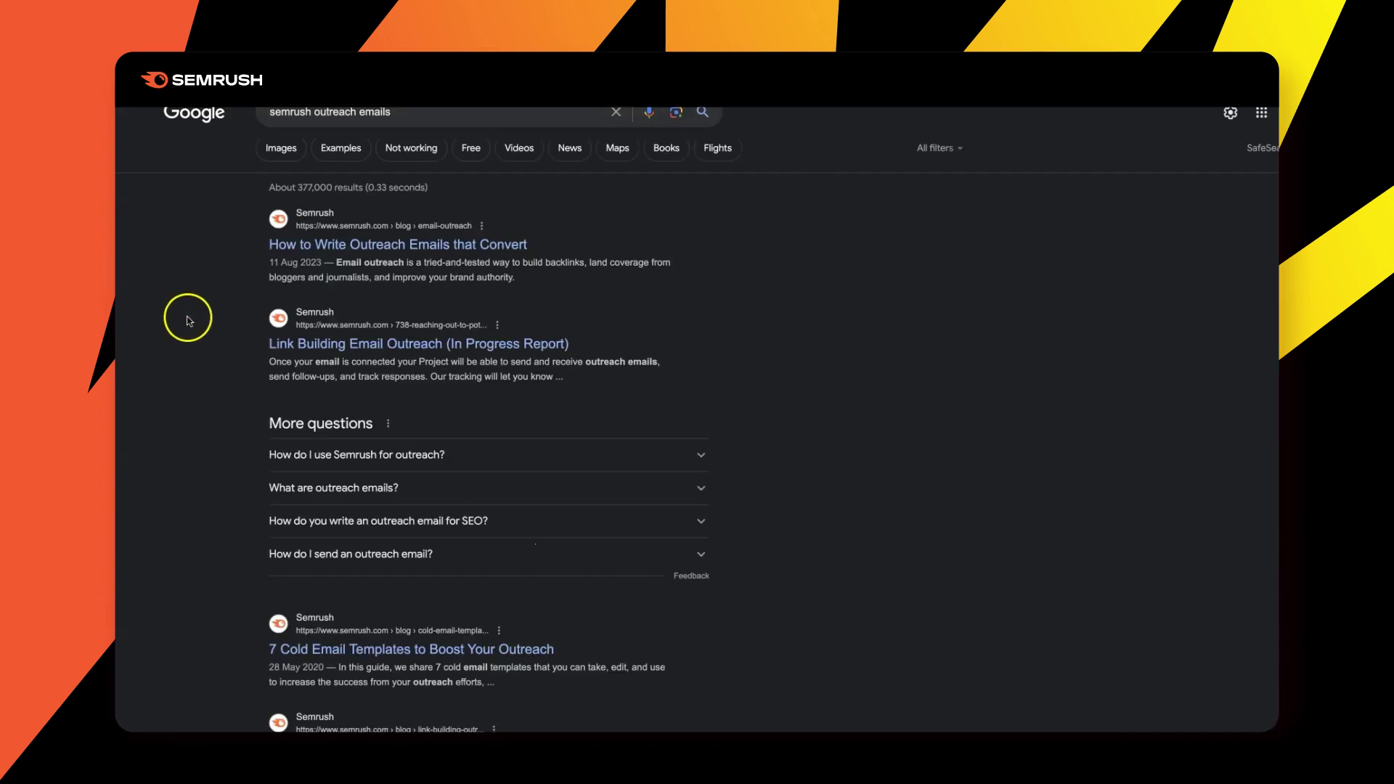
scroll(155, 273, "down", 1)
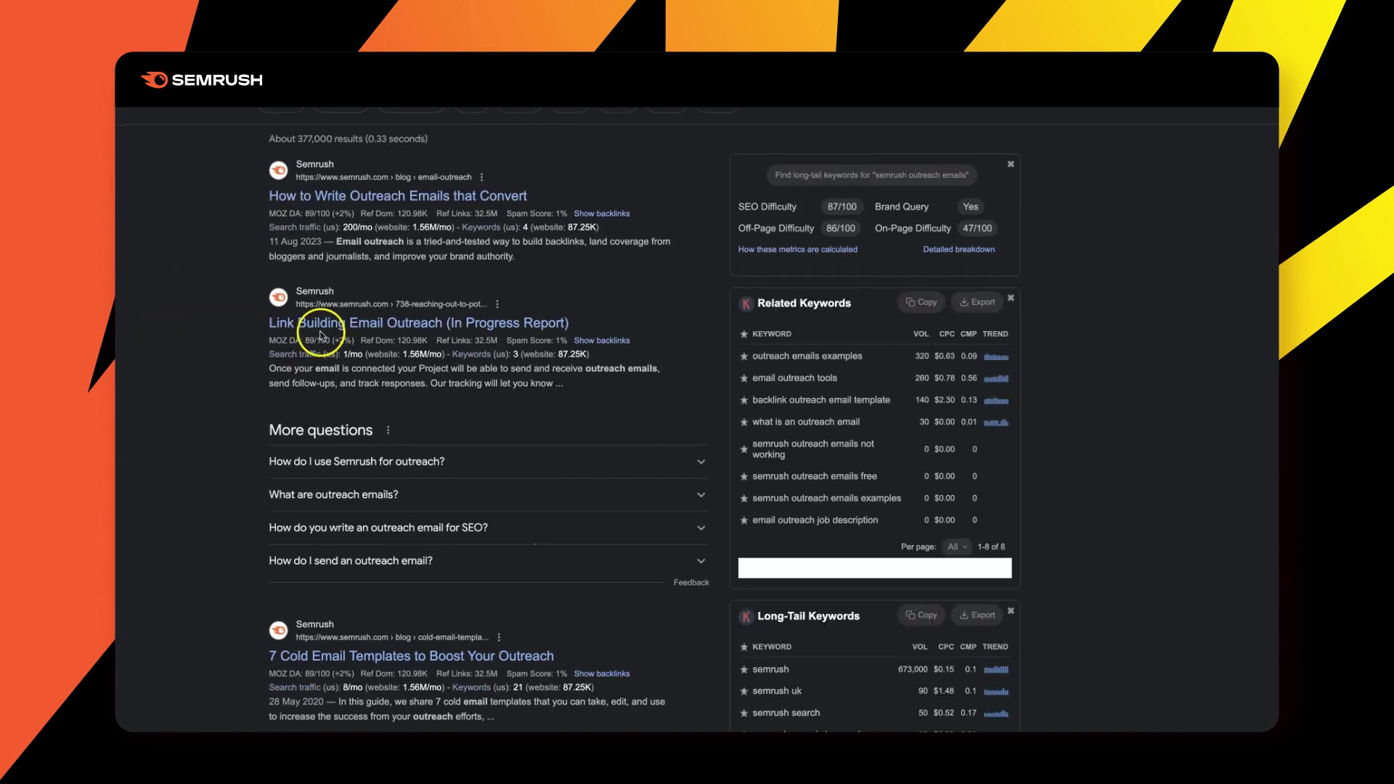
left_click(321, 327)
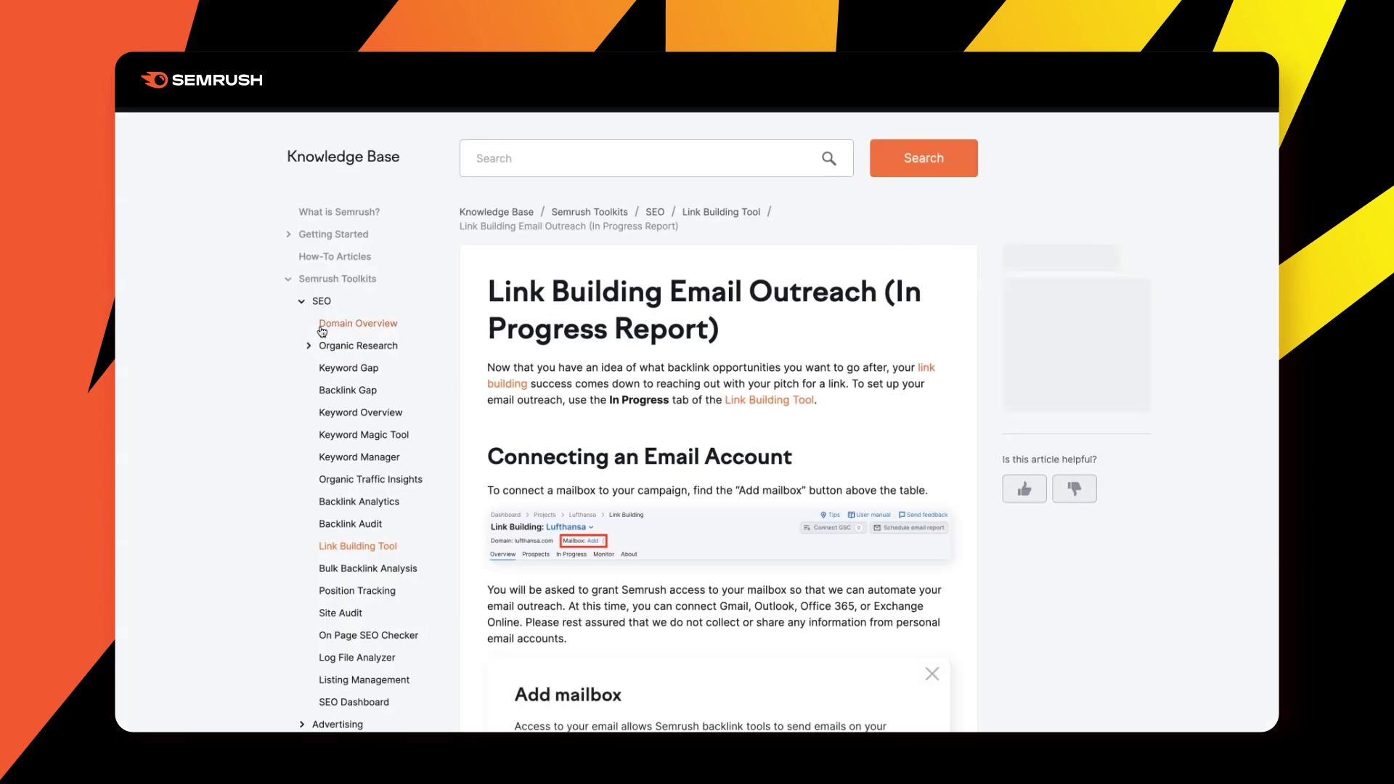
- Follow the article's Link Building Tool link to the tool's start page with its empty domain field
scroll(578, 462, "down", 1)
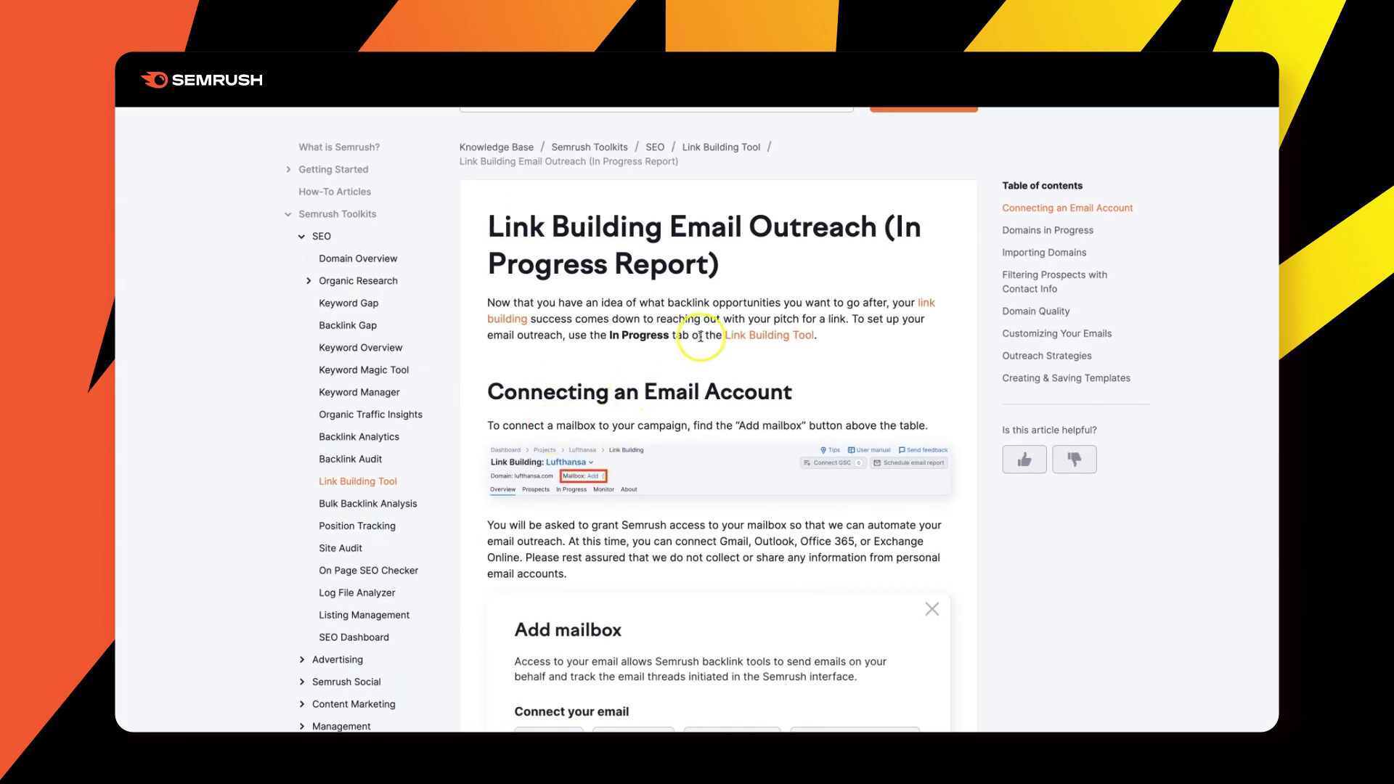
left_click(511, 319)
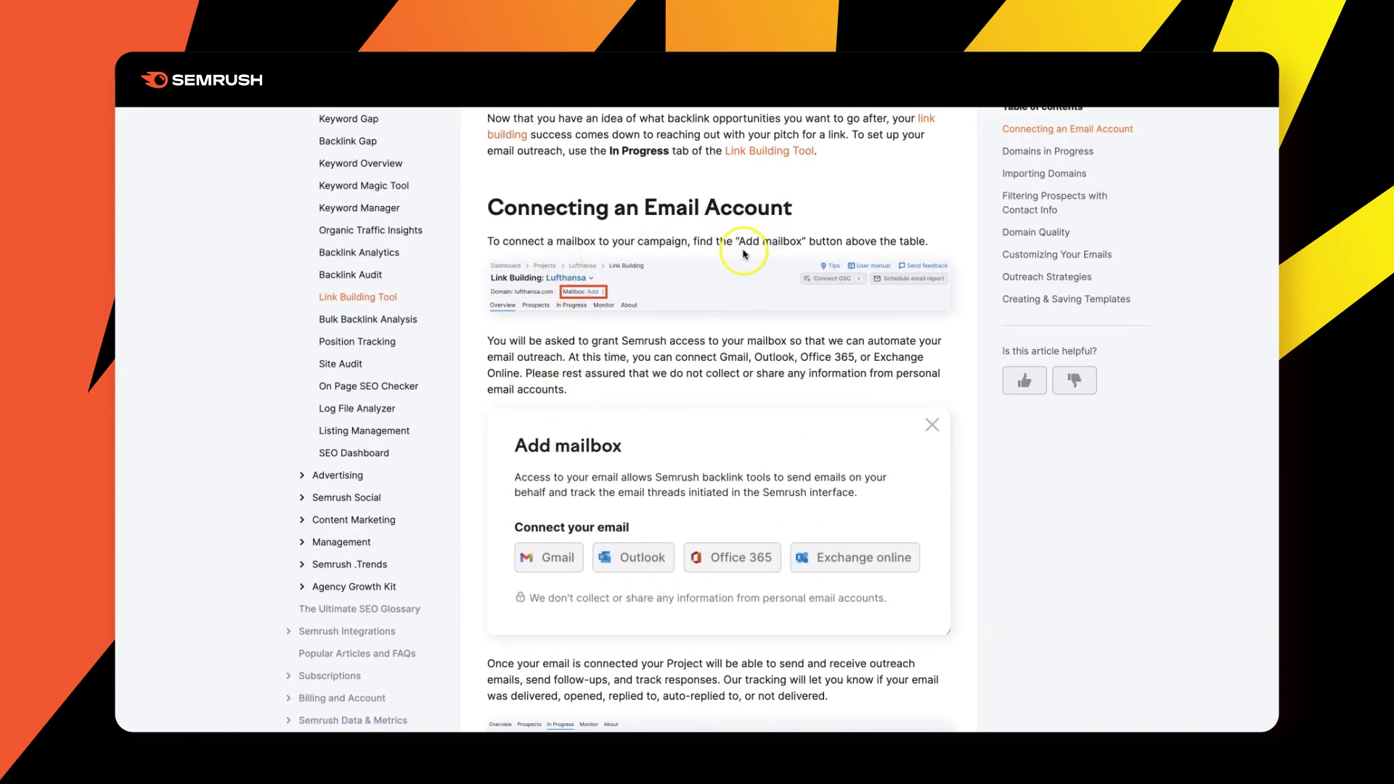
scroll(795, 281, "up", 2)
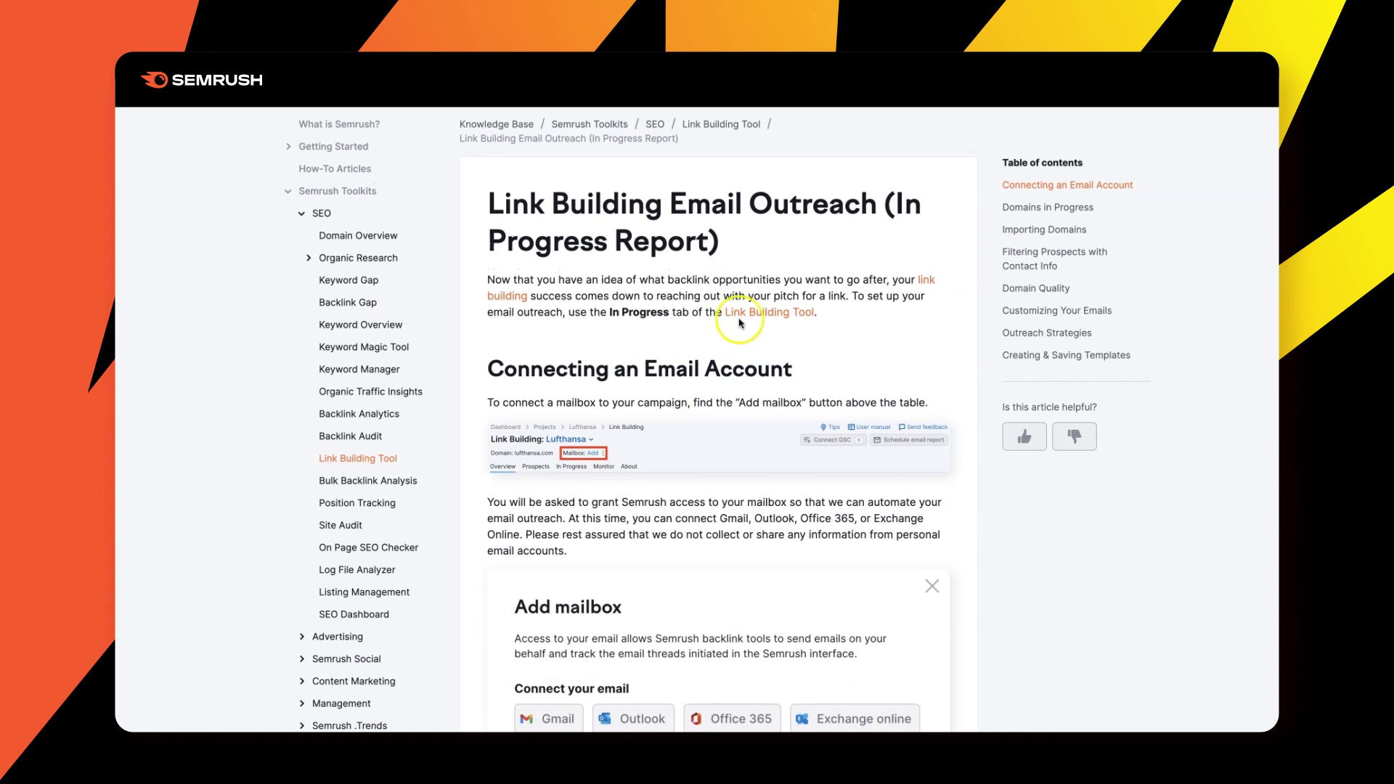
left_click(742, 316)
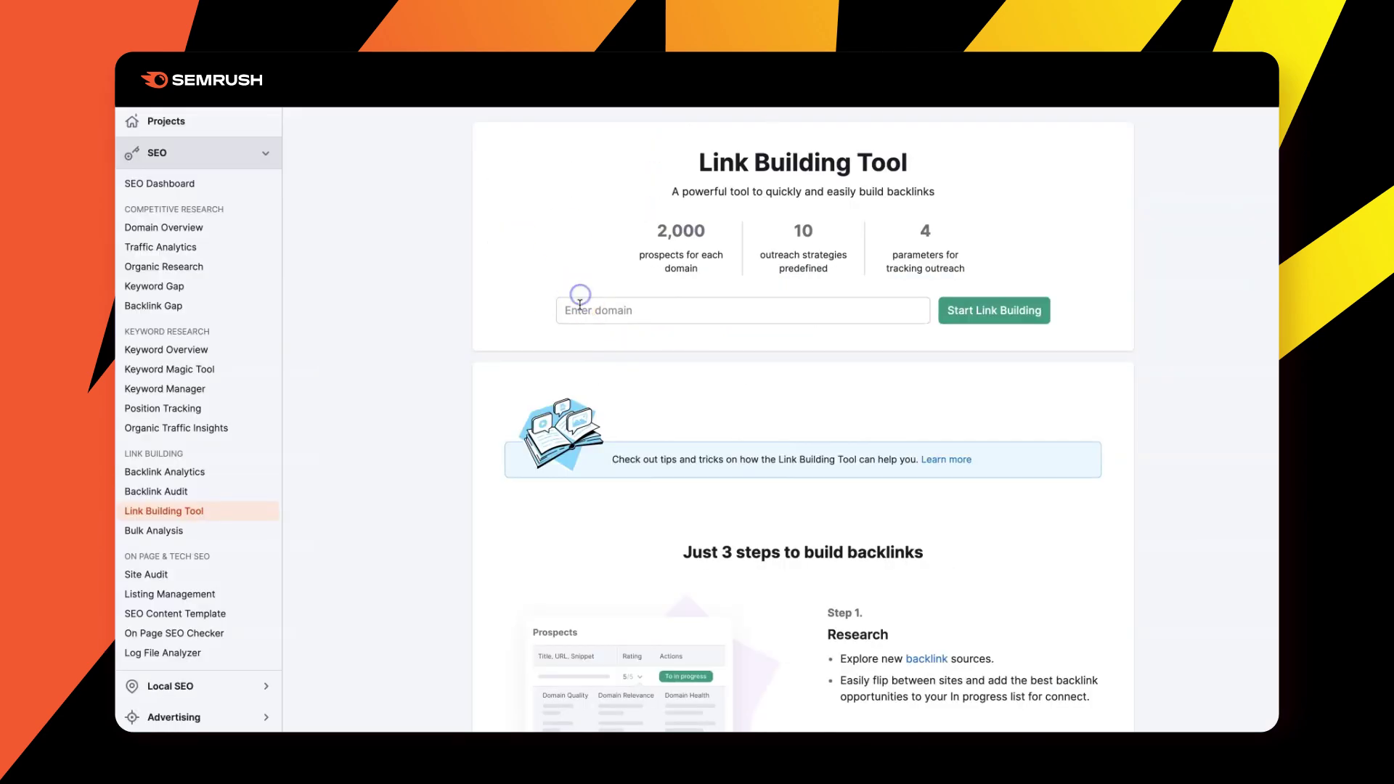
- Enter pearllemon.com as the domain and start a Link Building project for it
left_click(580, 305)
type("https://pearllemon.com/")
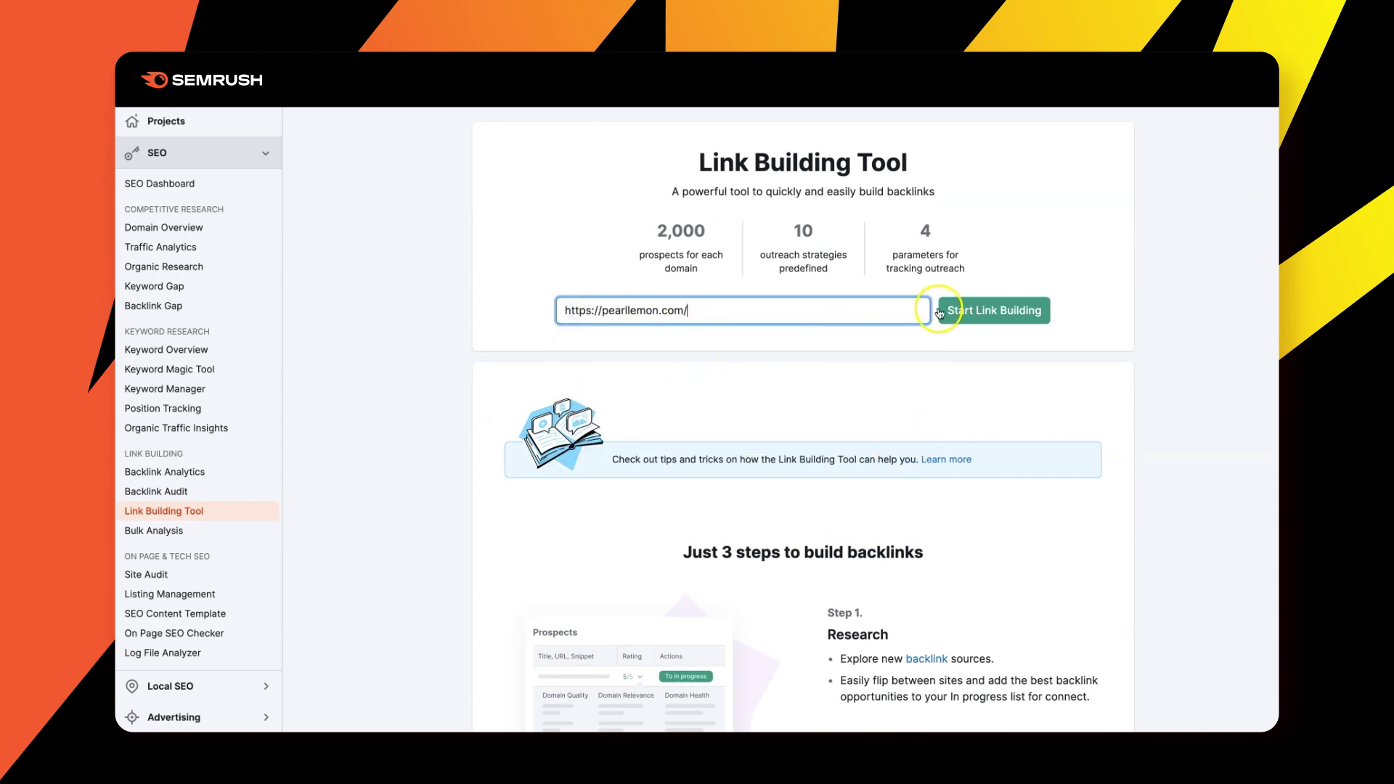
left_click(1029, 321)
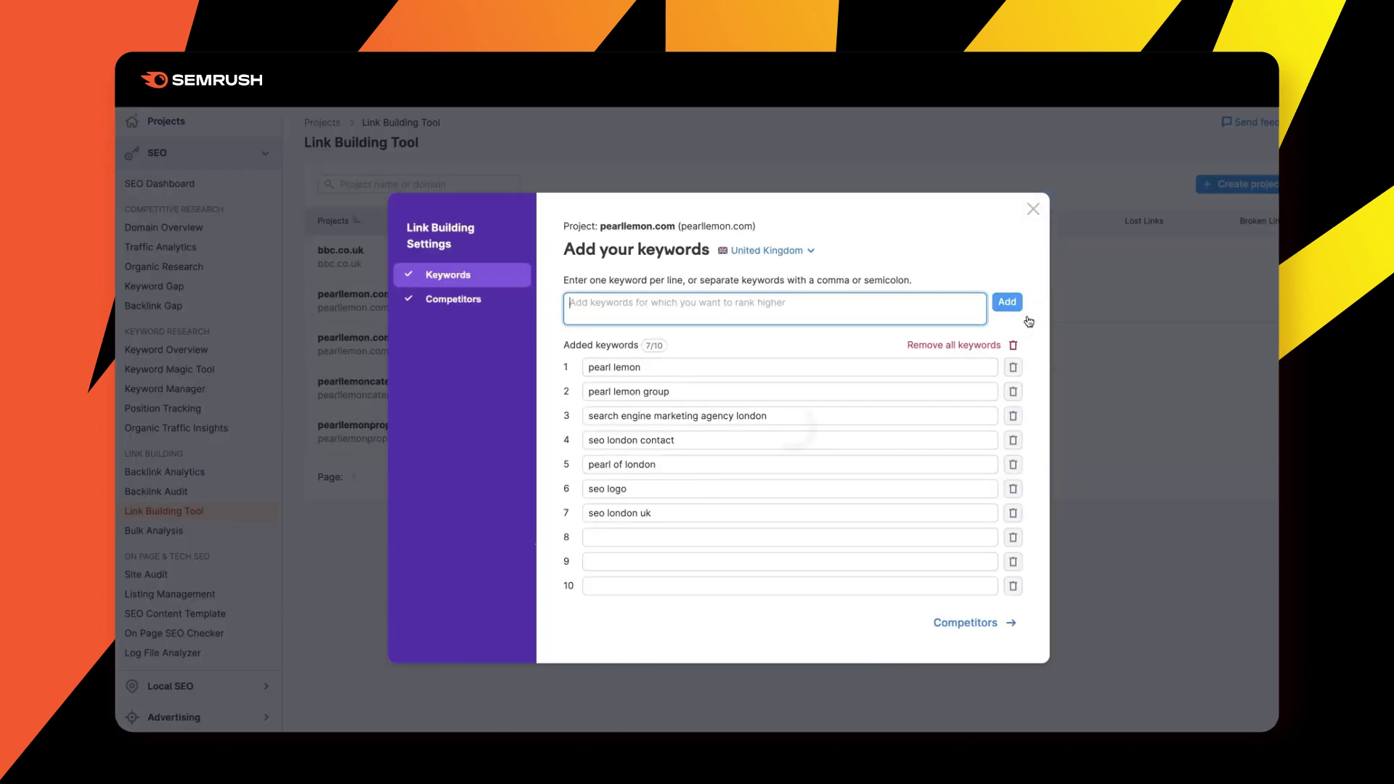
- Replace the project keywords with seo agency, seo services and what is seo, then launch the analysis
left_click(702, 310)
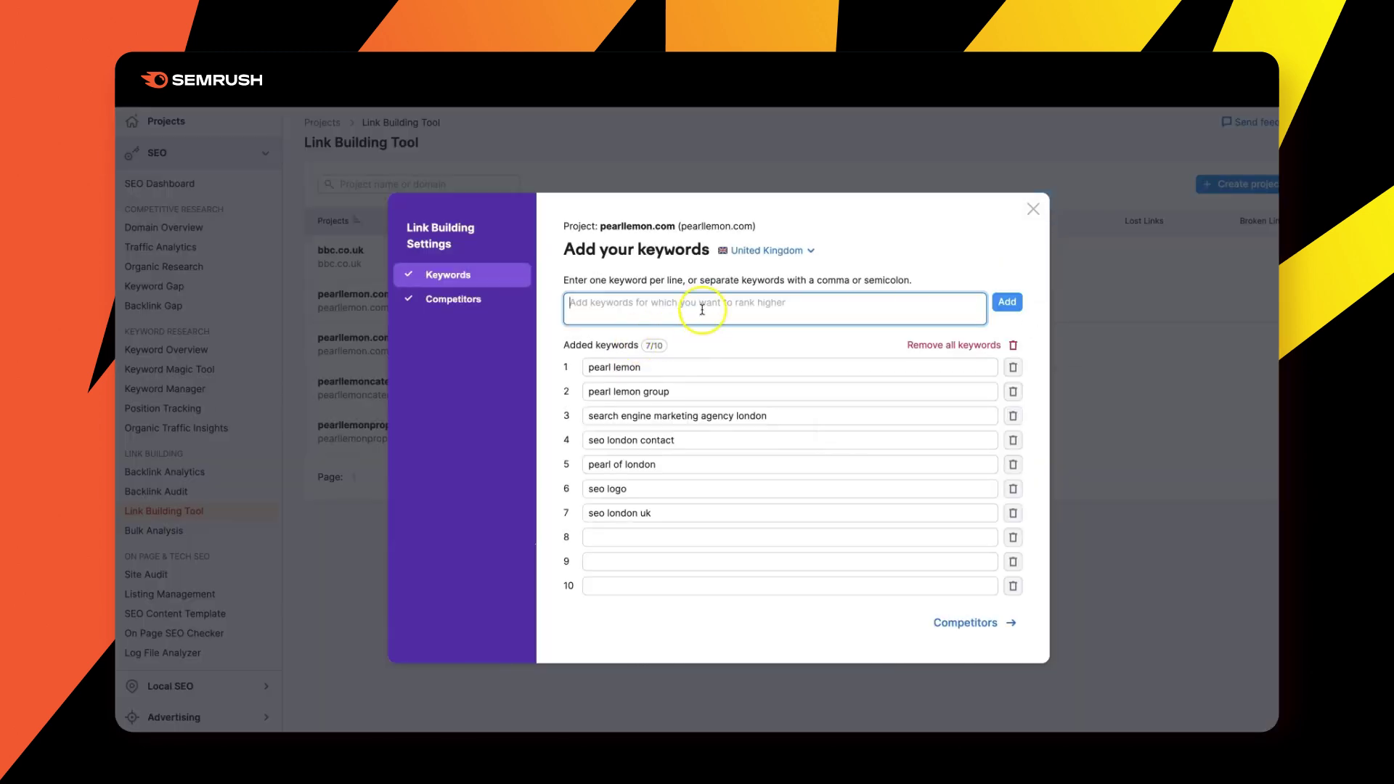
type("seo agency, seo services, what is seo")
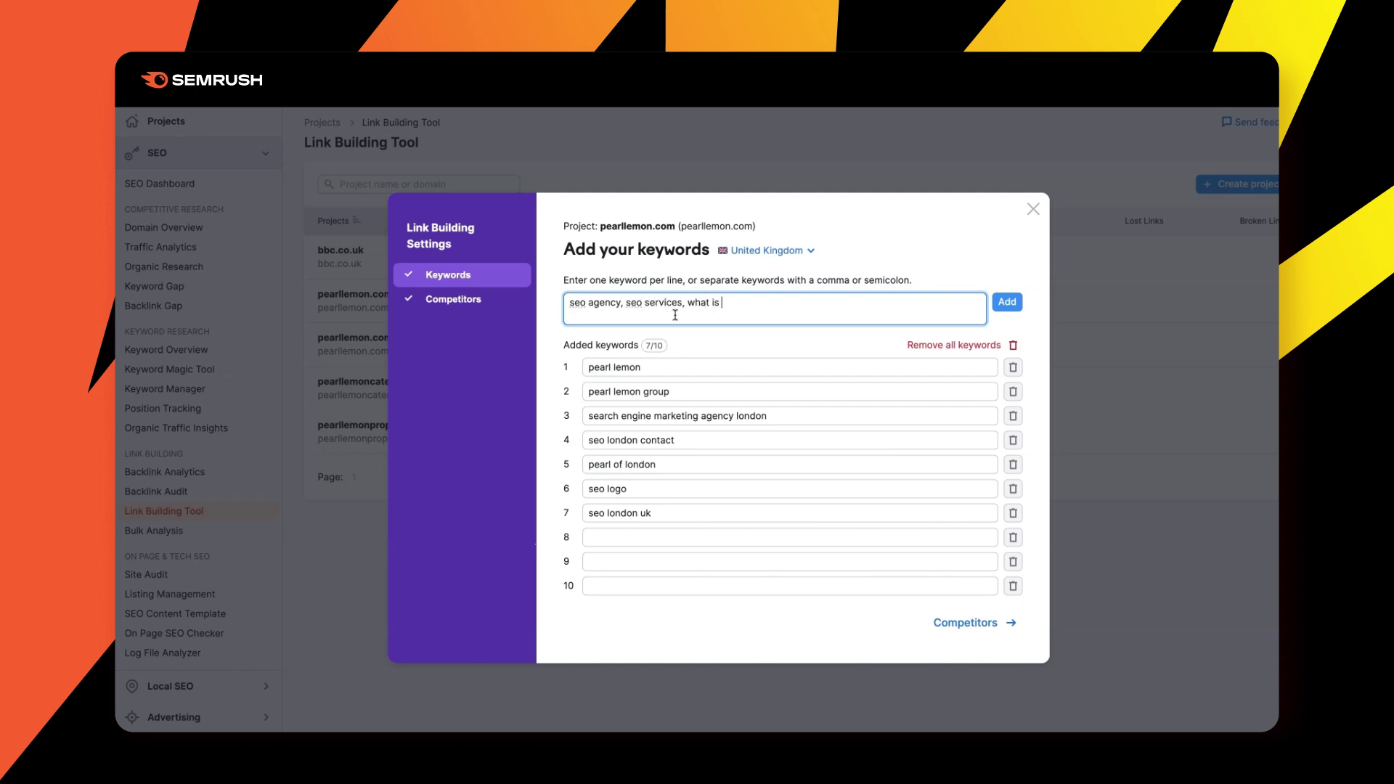
left_click(1014, 368)
left_click(999, 346)
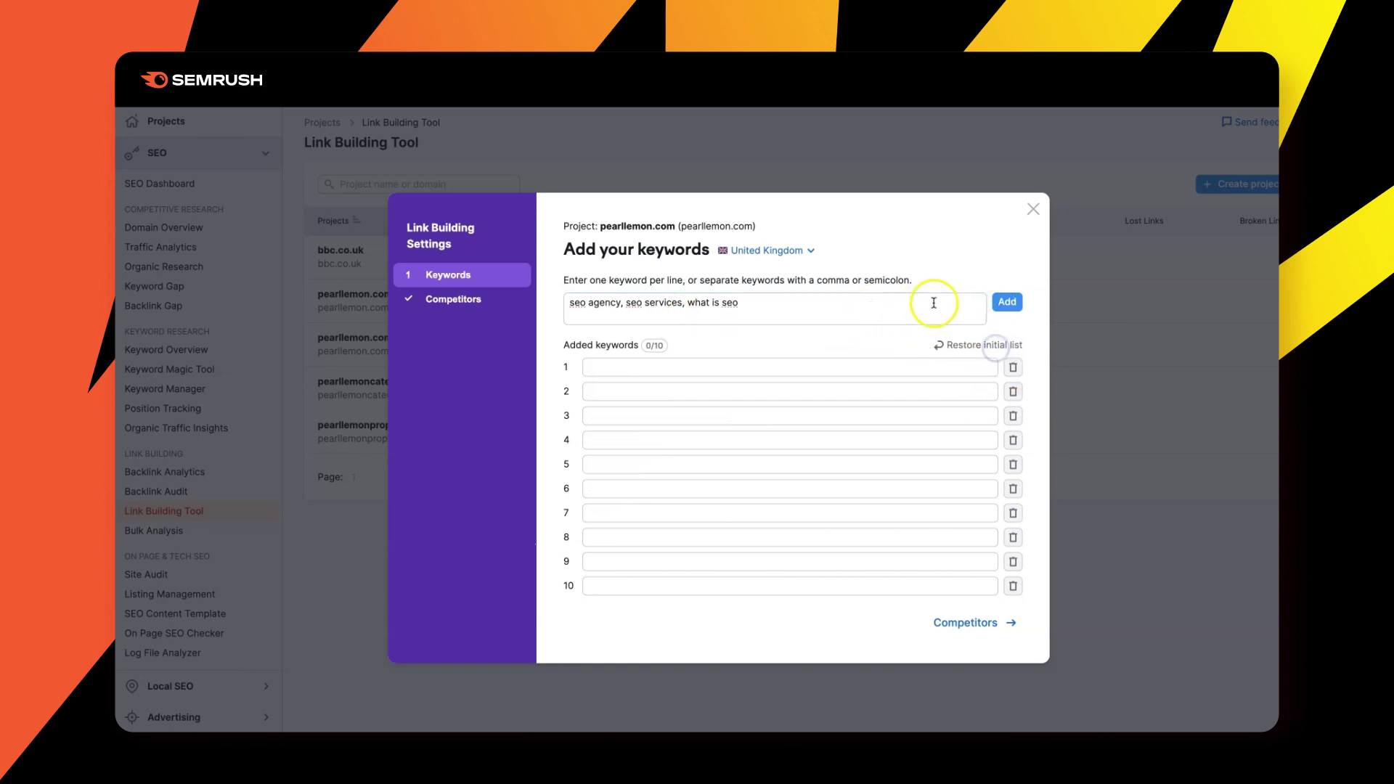
left_click(1005, 304)
left_click(950, 625)
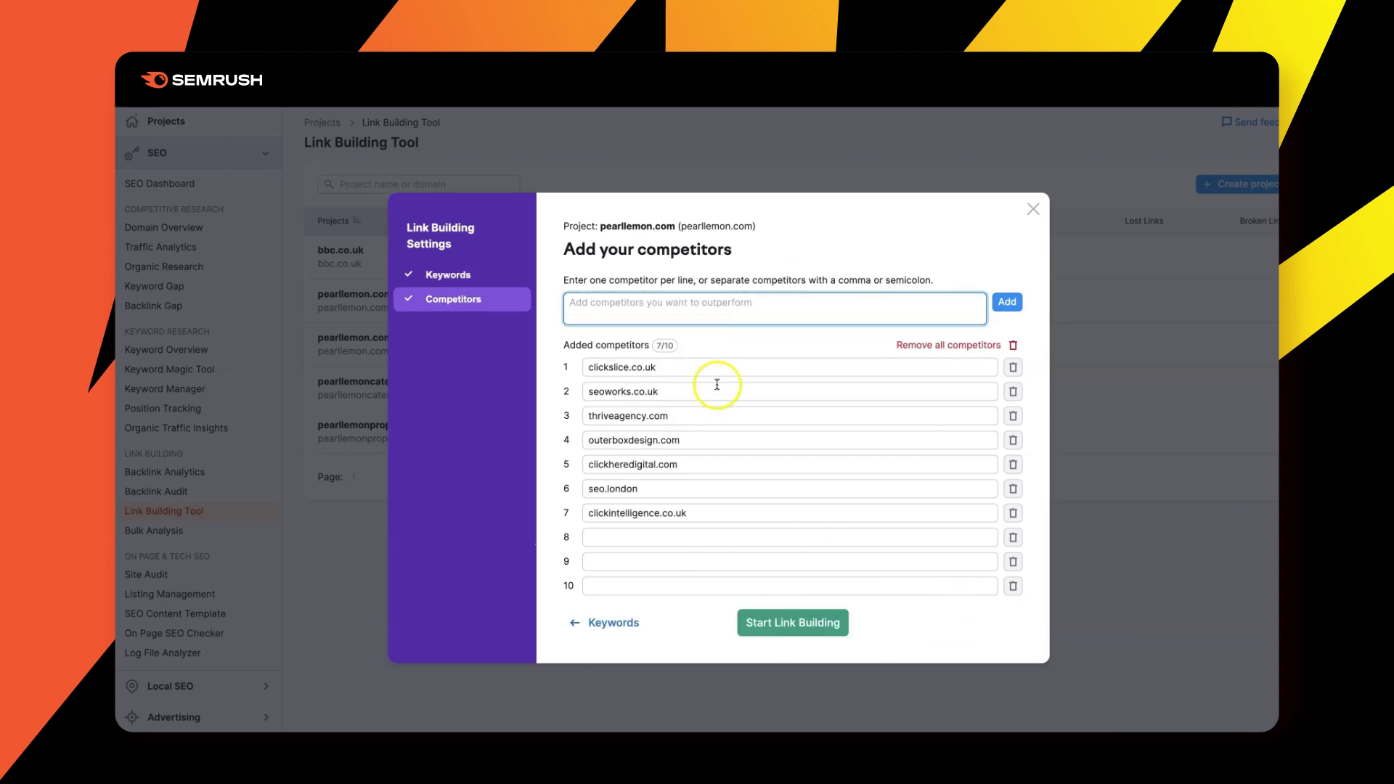
left_click(776, 634)
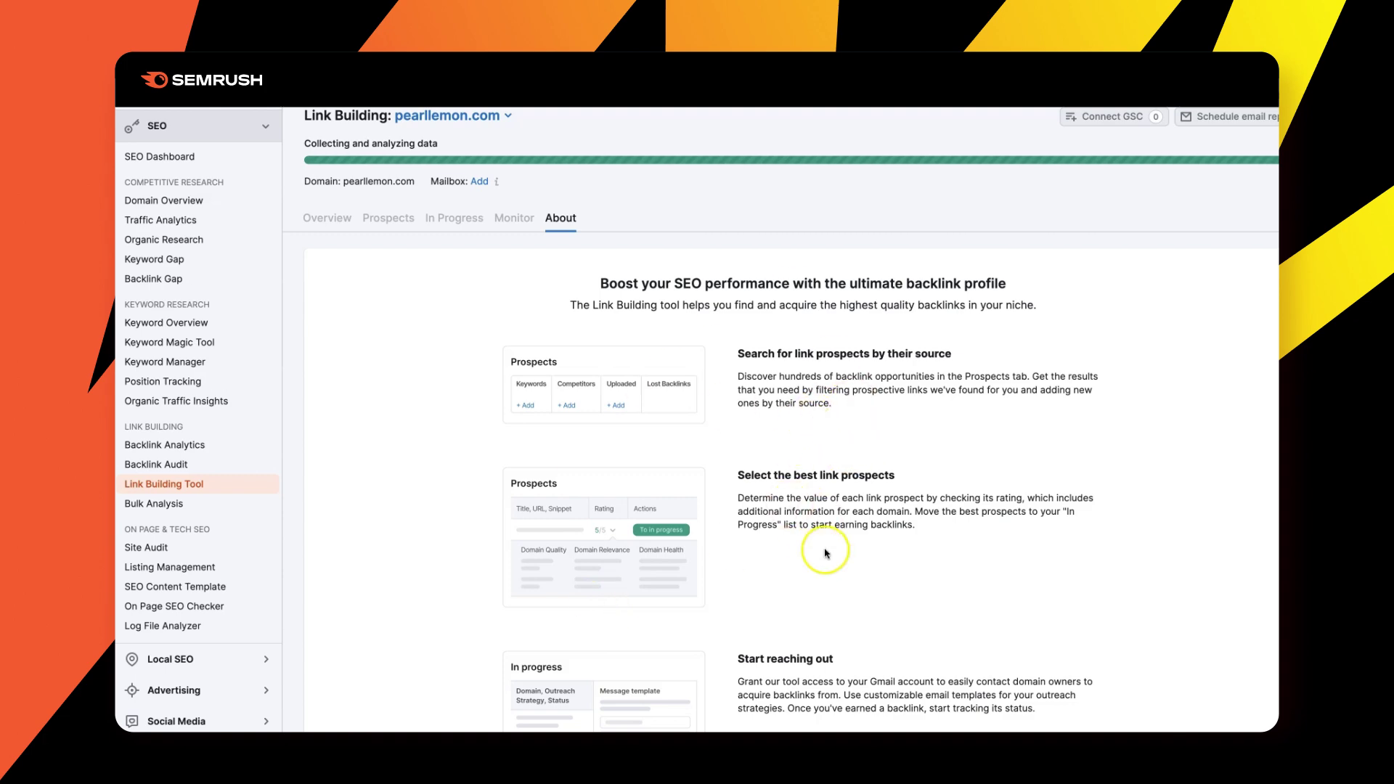
- Skim the Link Building About page, then open Backlink Gap from the SEO sidebar
scroll(806, 508, "down", 2)
scroll(787, 472, "down", 3)
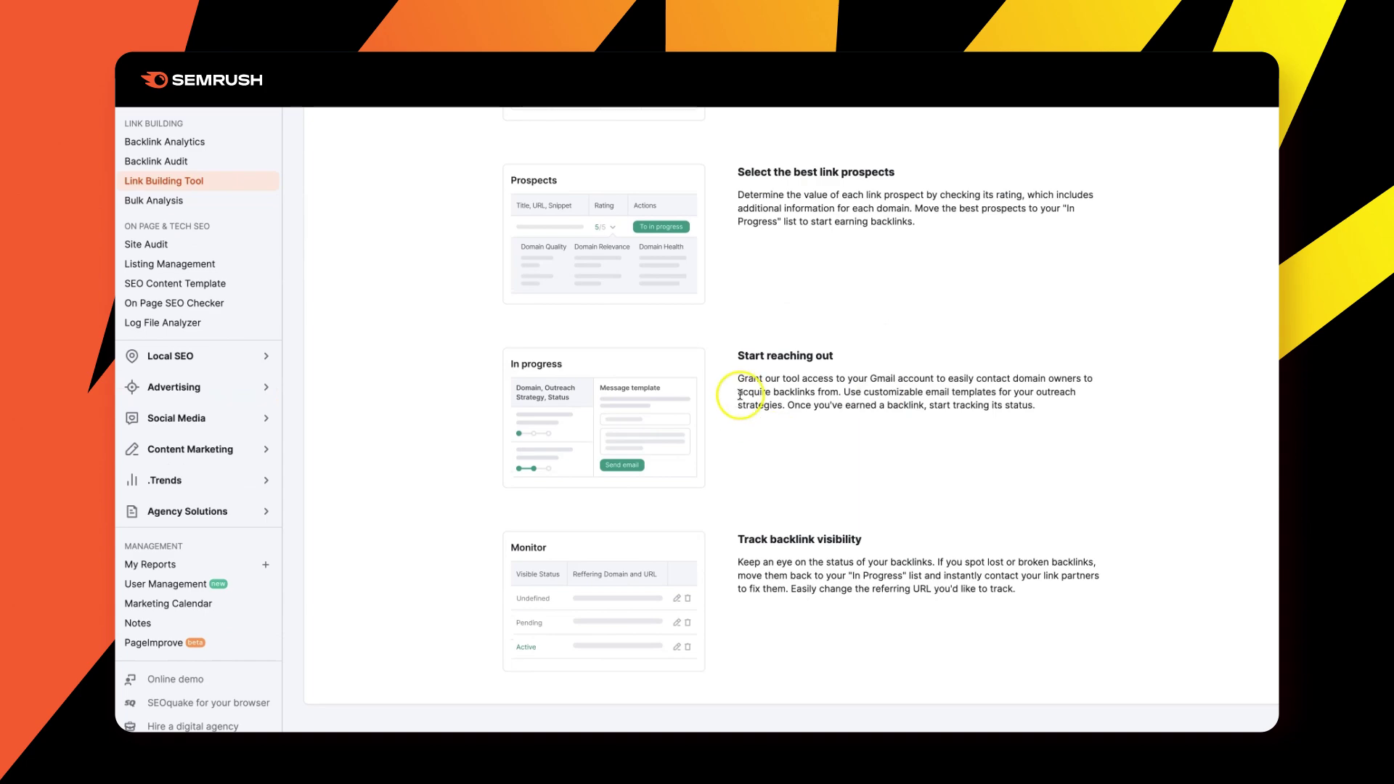
scroll(755, 421, "down", 1)
scroll(786, 498, "up", 5)
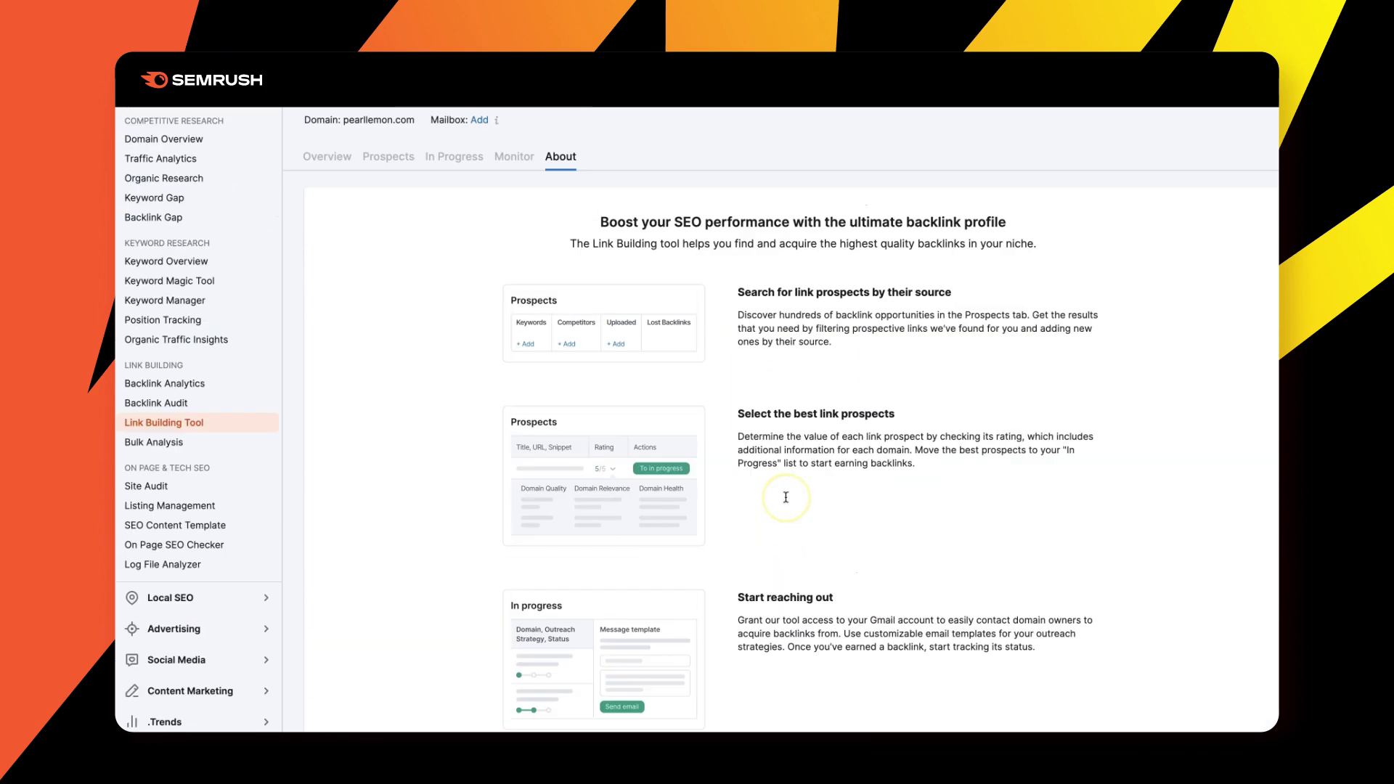
scroll(786, 497, "up", 2)
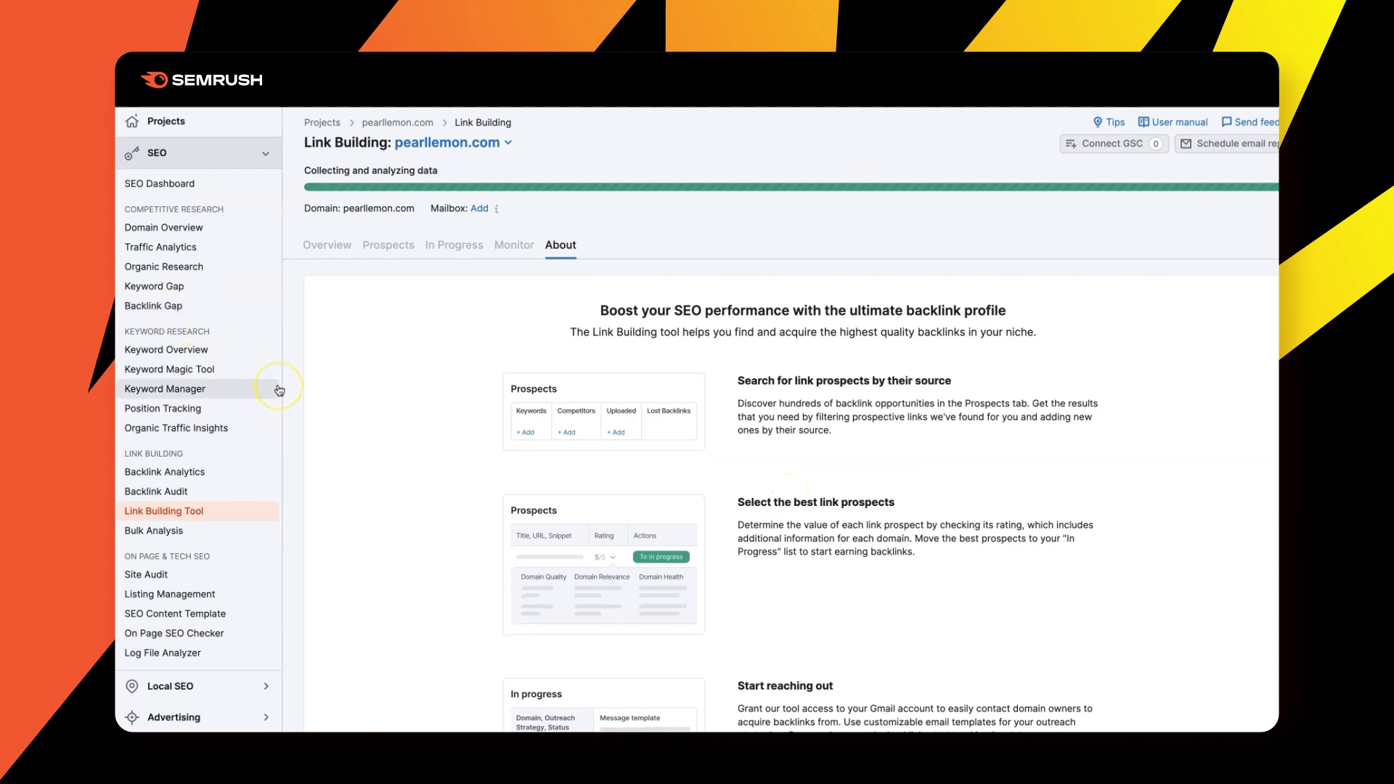
key("ctrl+t")
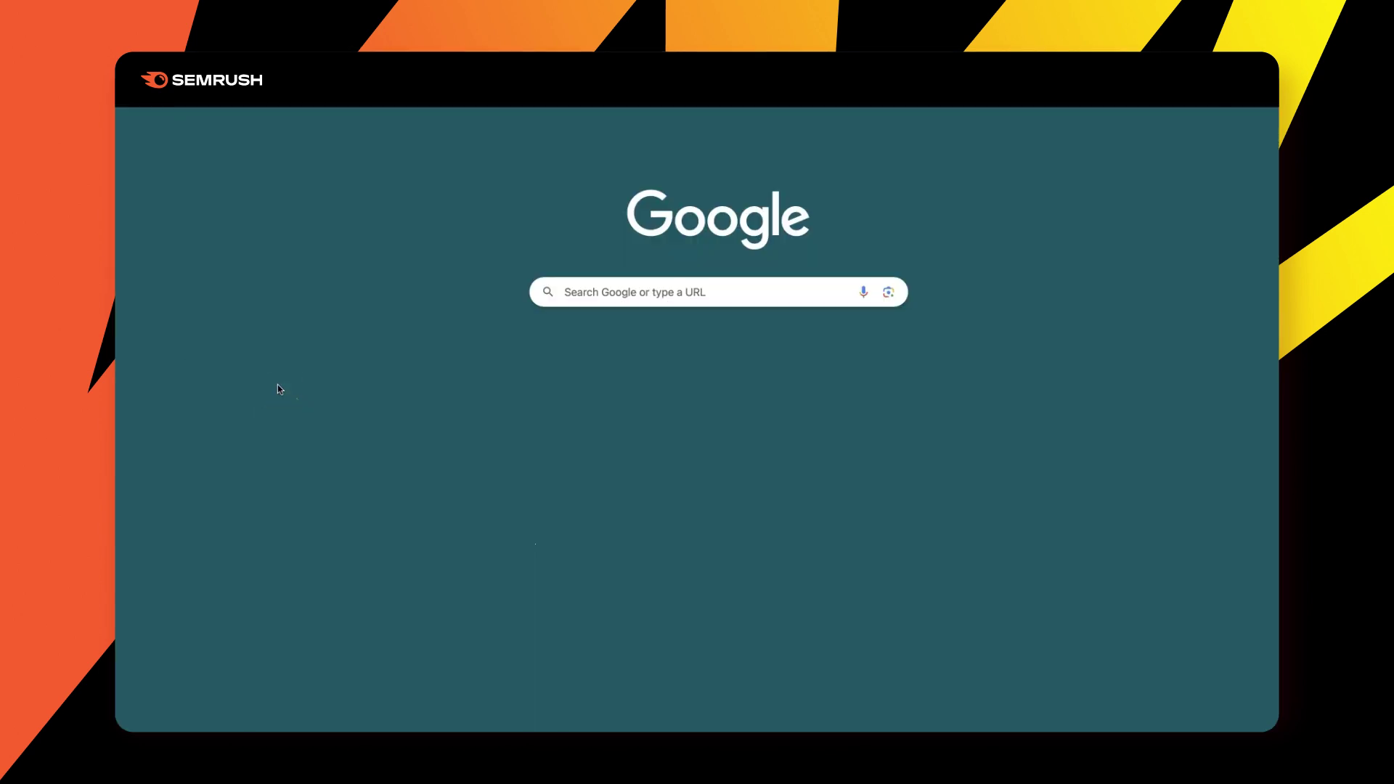
key("ctrl+w")
left_click(160, 307)
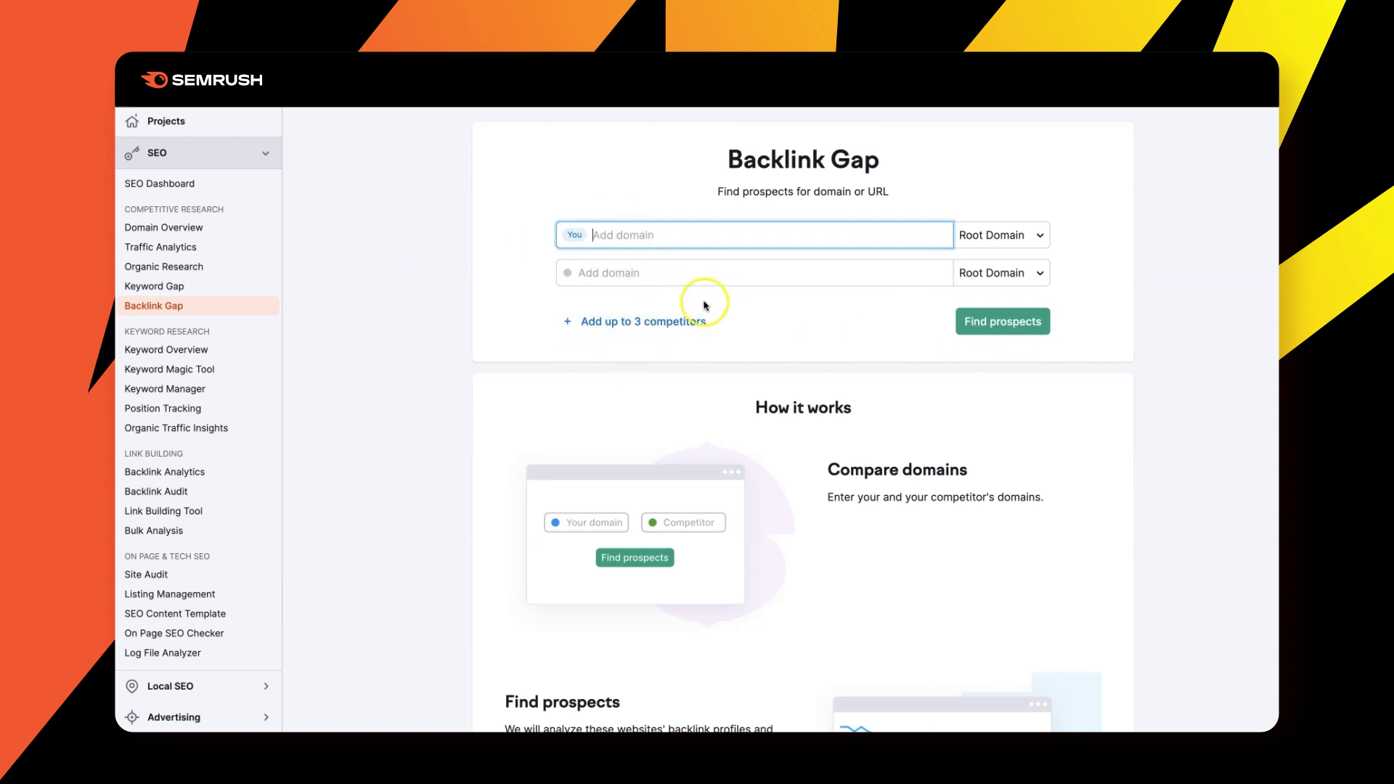
- Enter pearllemon.com as your own domain in Backlink Gap
type("https://pearllemon.com/")
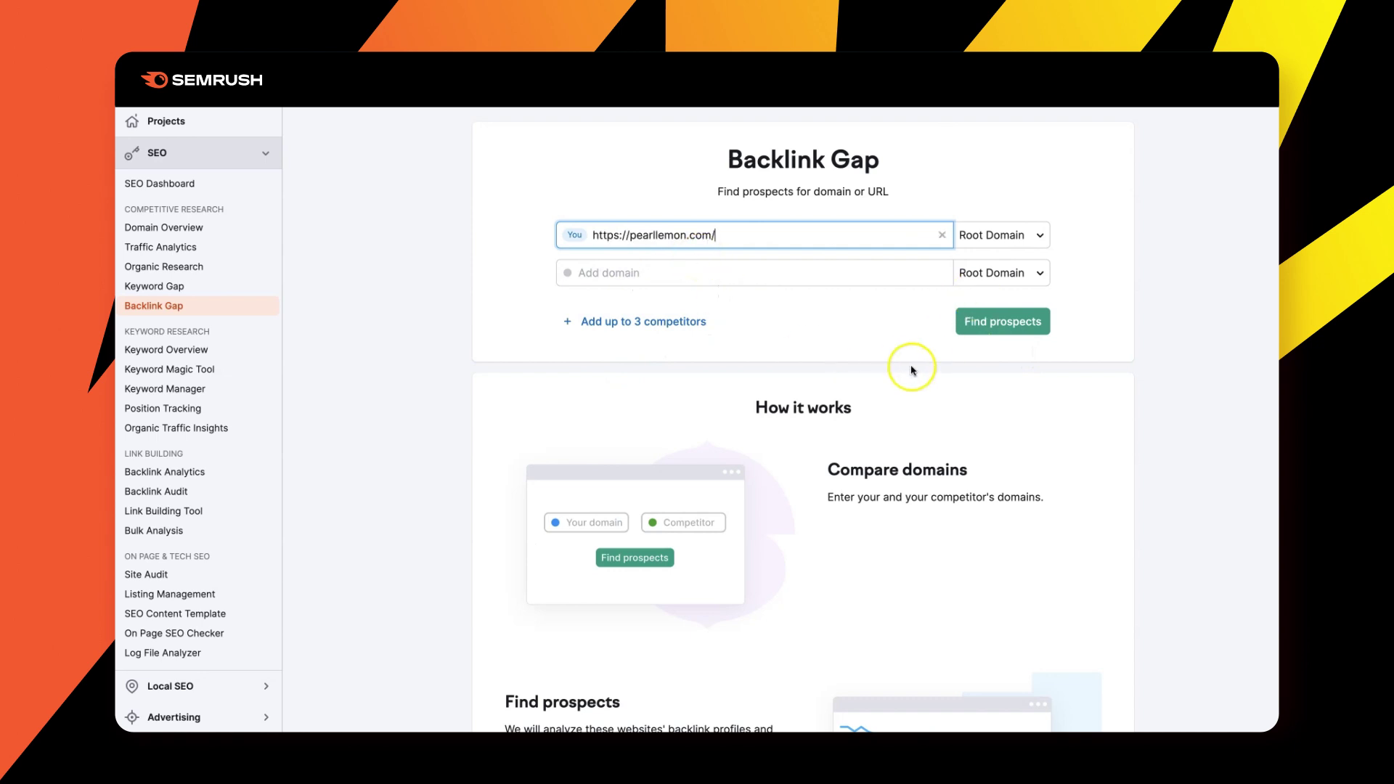
left_click(974, 321)
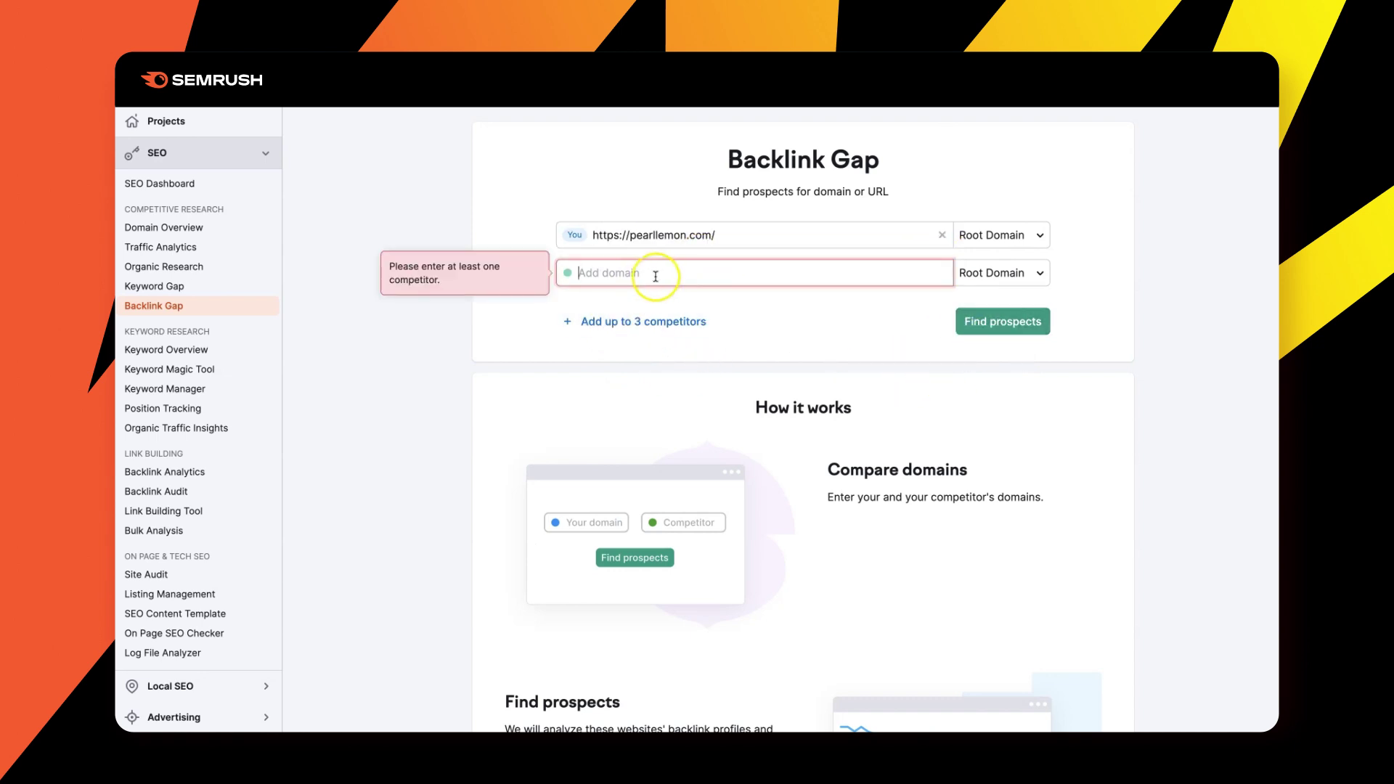
left_click(612, 280)
- Google 'seo agency' and copy the Blue Array website address from the ads
key("ctrl+t")
type("seo agency")
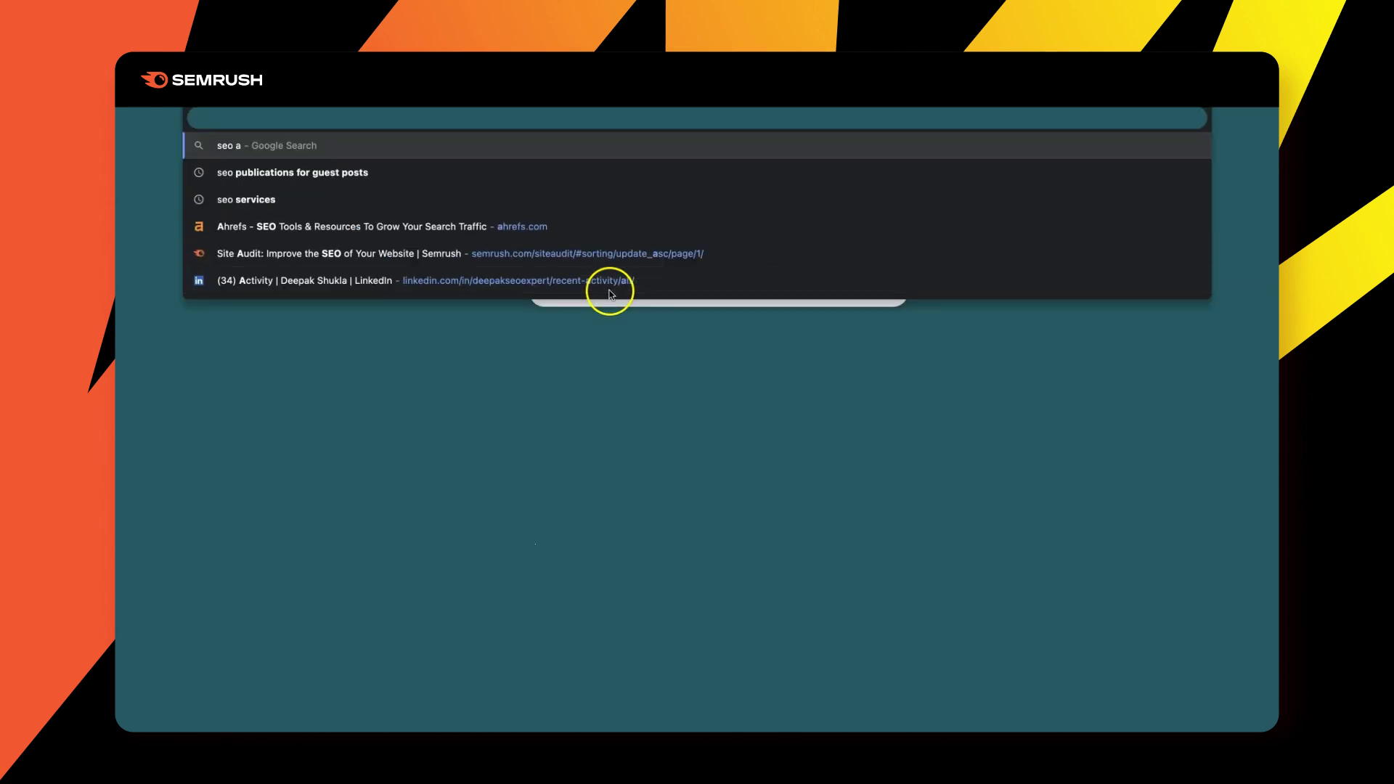
key("Return")
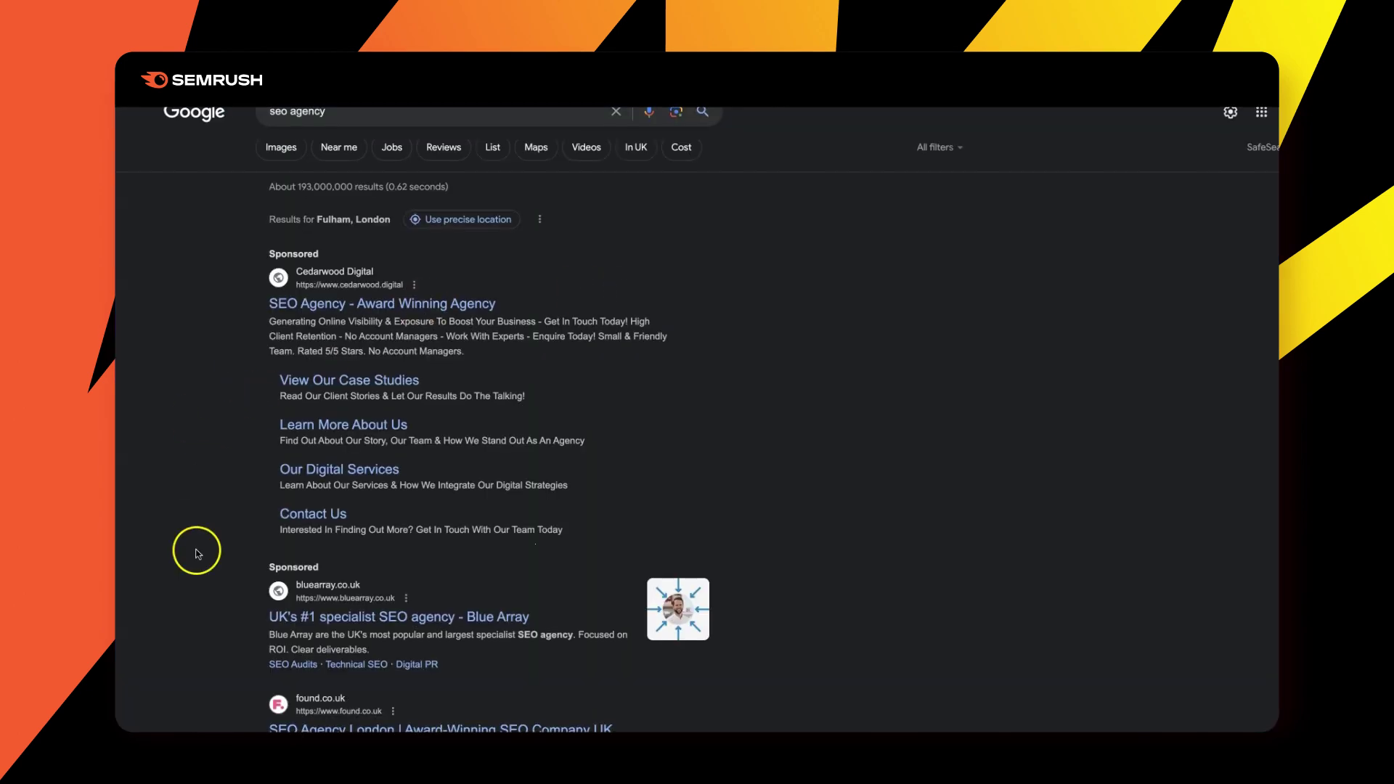
scroll(192, 541, "down", 2)
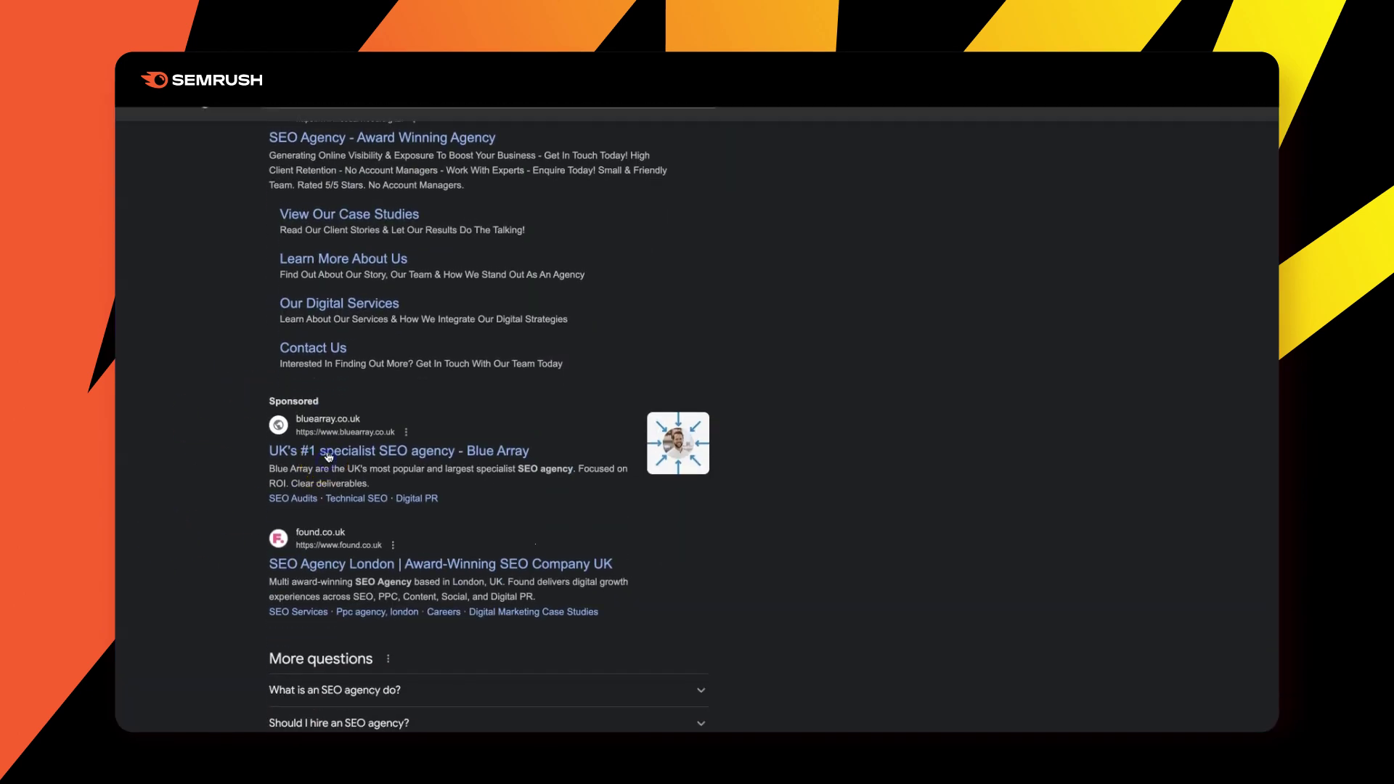
left_click(290, 181)
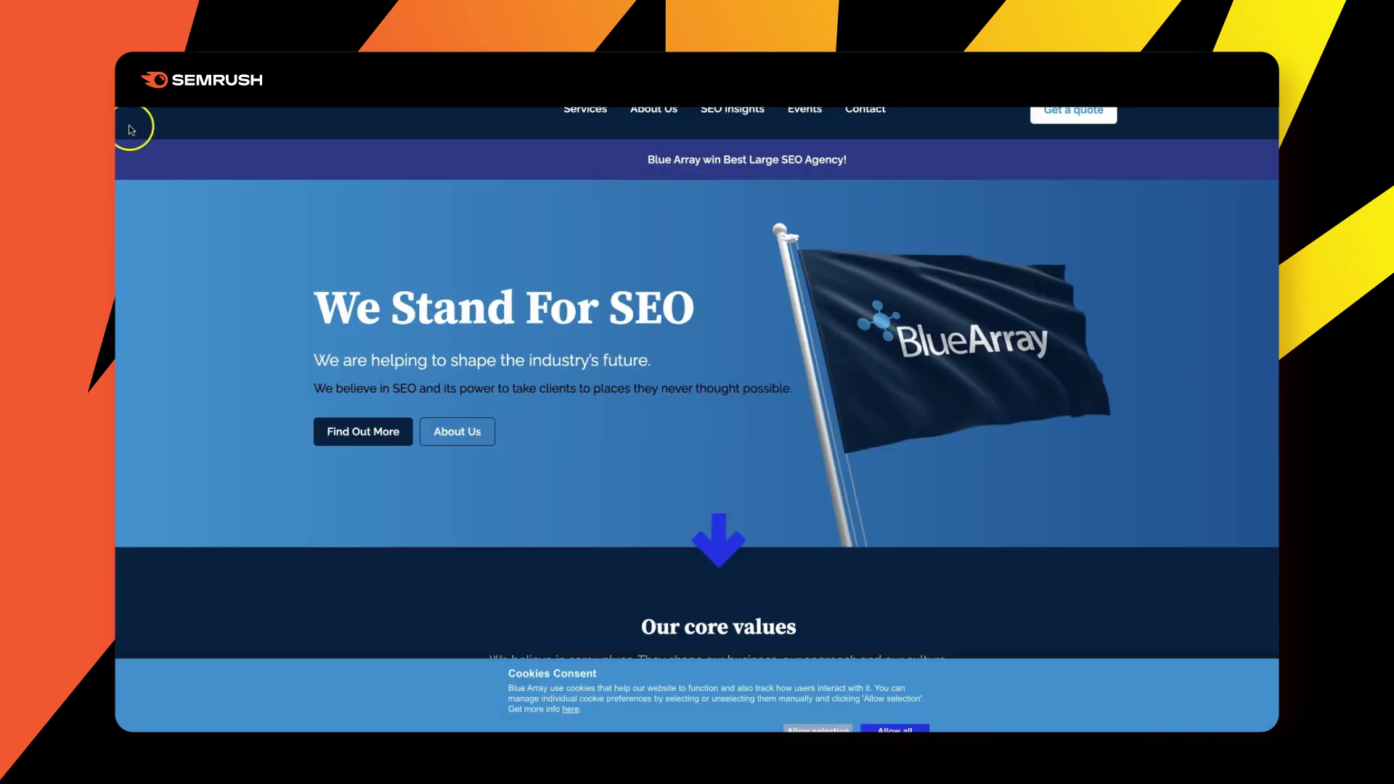
left_click_drag(132, 130, 373, 125)
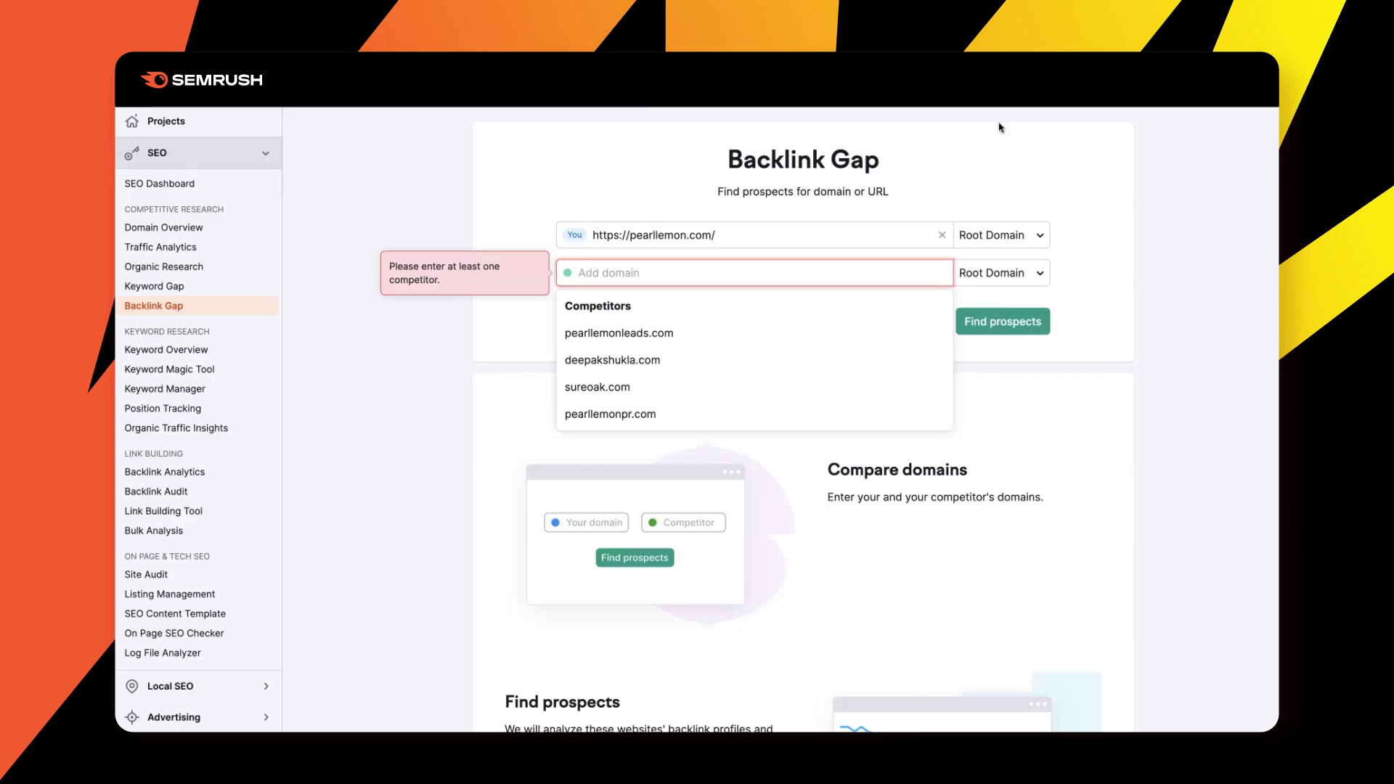
- Set the competitor to bluearray.co.uk and find backlink prospects
key("ctrl+v")
key("ctrl+a")
left_click(723, 273)
key("shift+End")
key("Delete")
left_click(1002, 321)
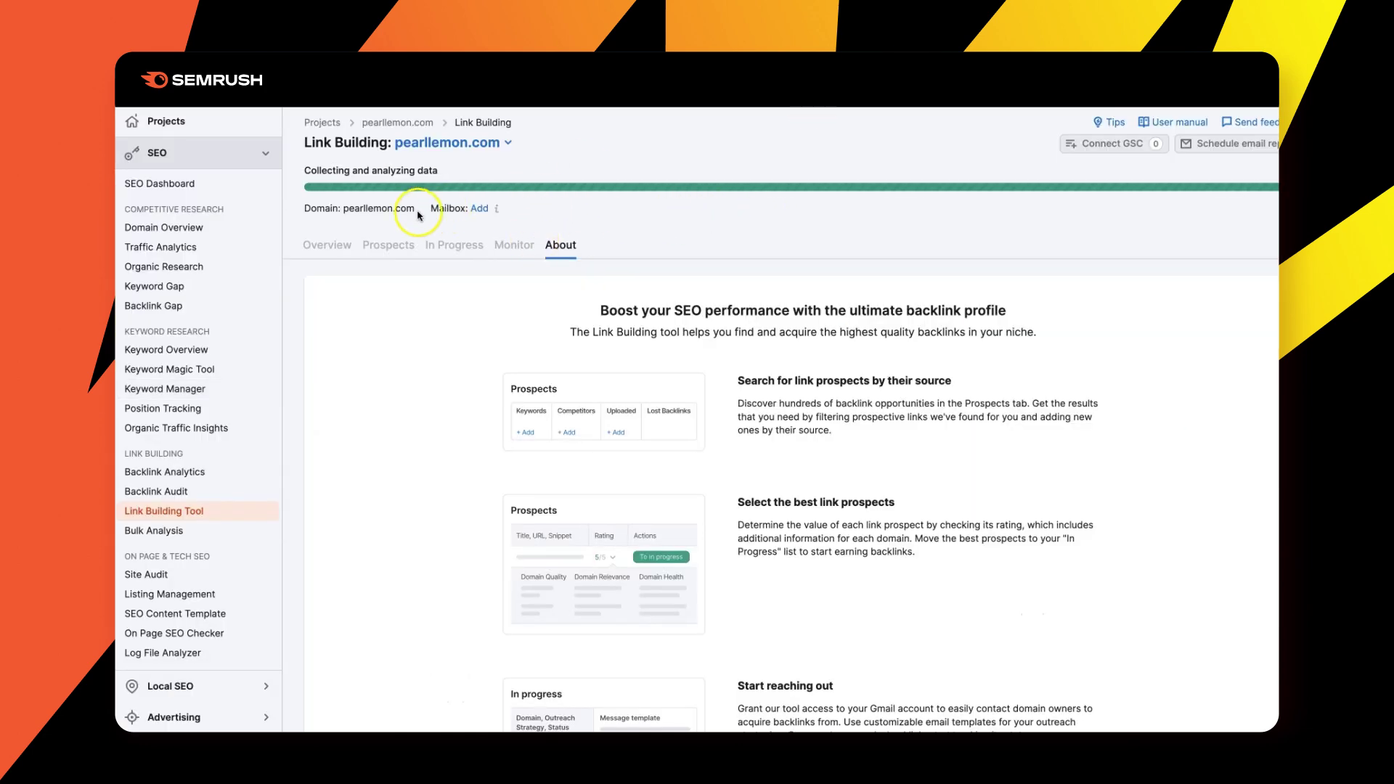
- Scroll through the Backlink Gap prospects table versus bluearray.co.uk
left_click(329, 249)
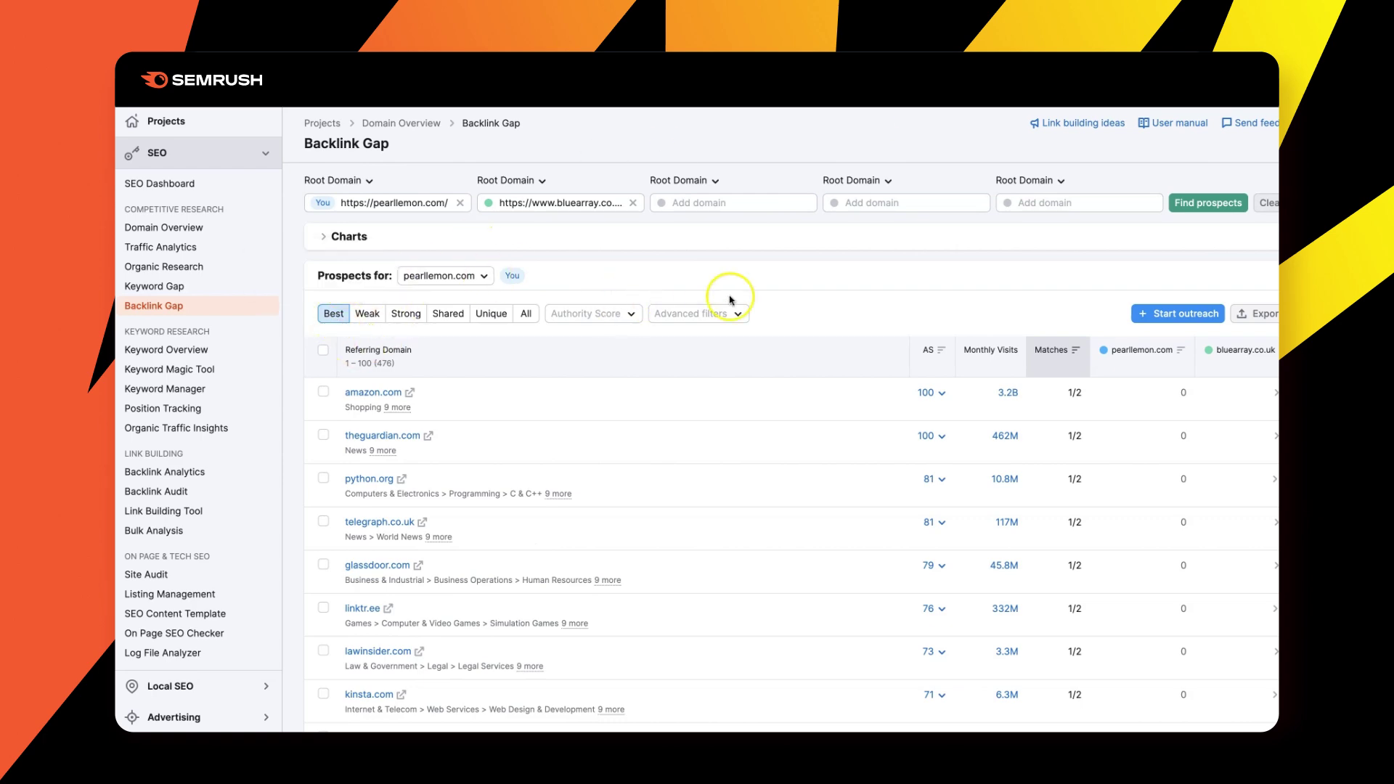
scroll(825, 383, "down", 12)
scroll(825, 384, "up", 7)
scroll(825, 384, "up", 7)
- Inspect the Authority Score and Advanced filter options, then close them without applying
left_click(588, 323)
left_click(686, 314)
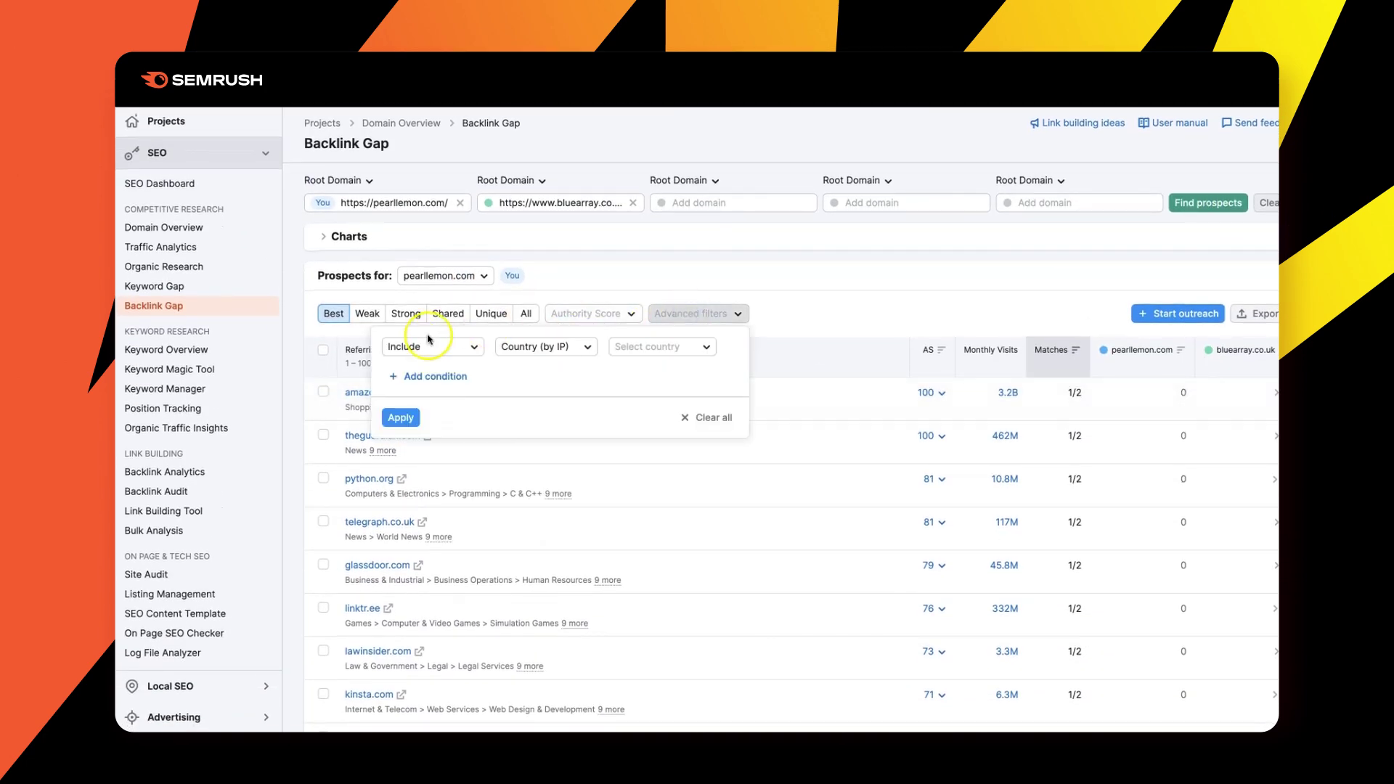
left_click(546, 349)
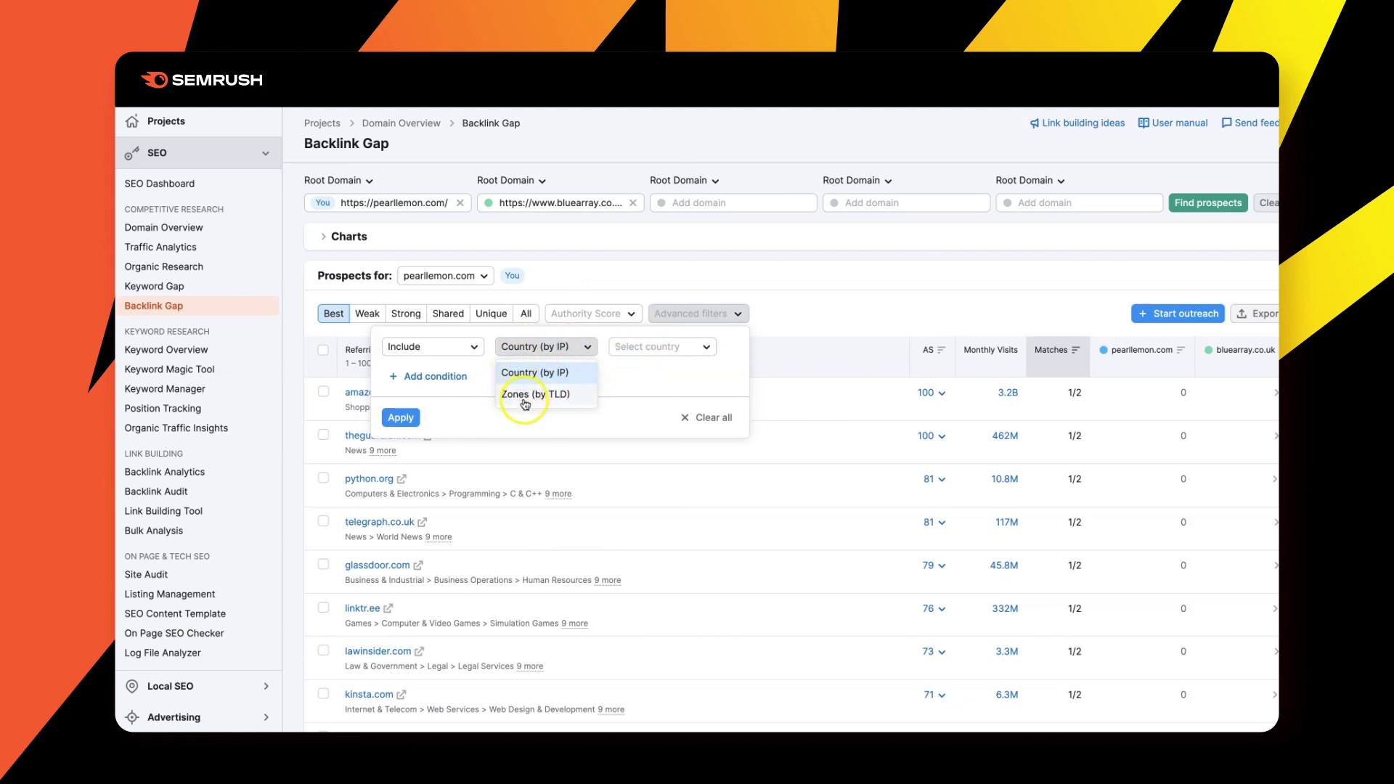
left_click(616, 361)
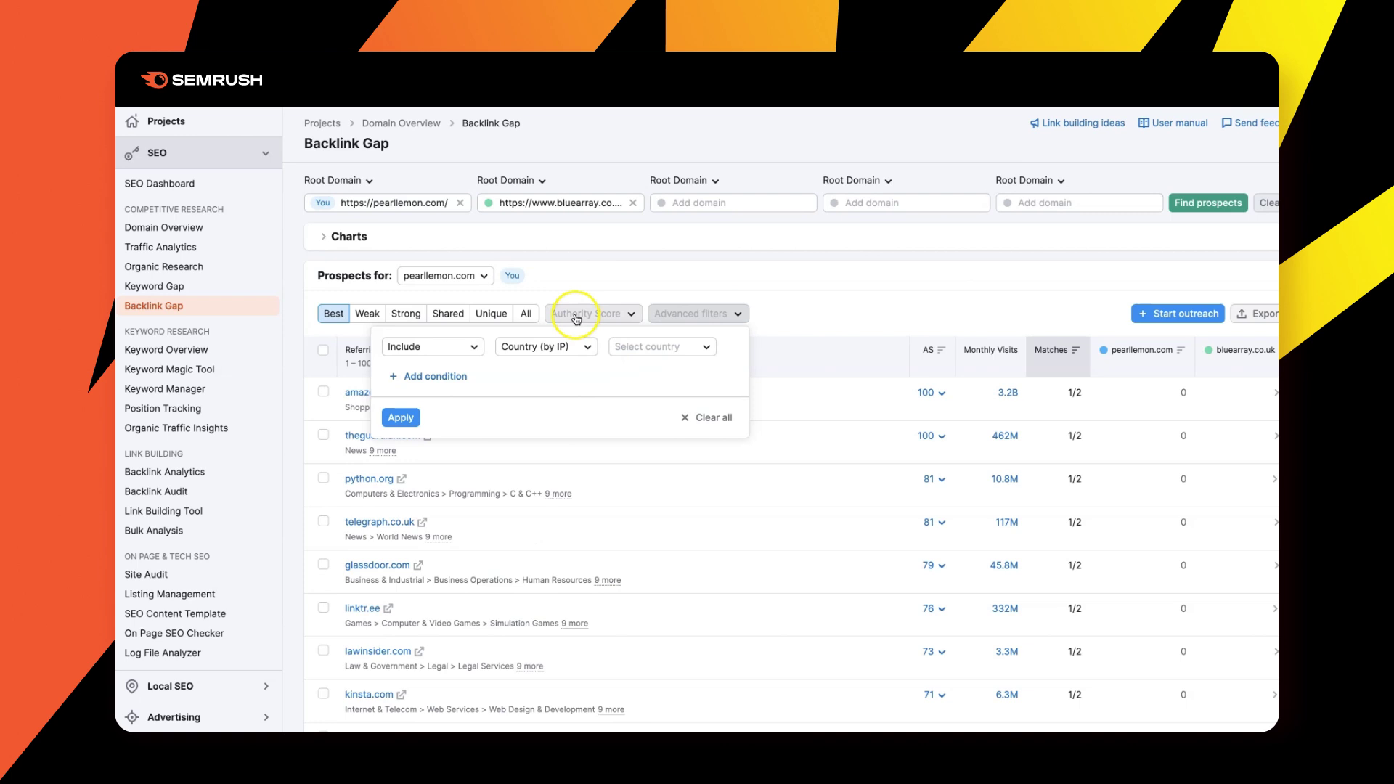
left_click(746, 264)
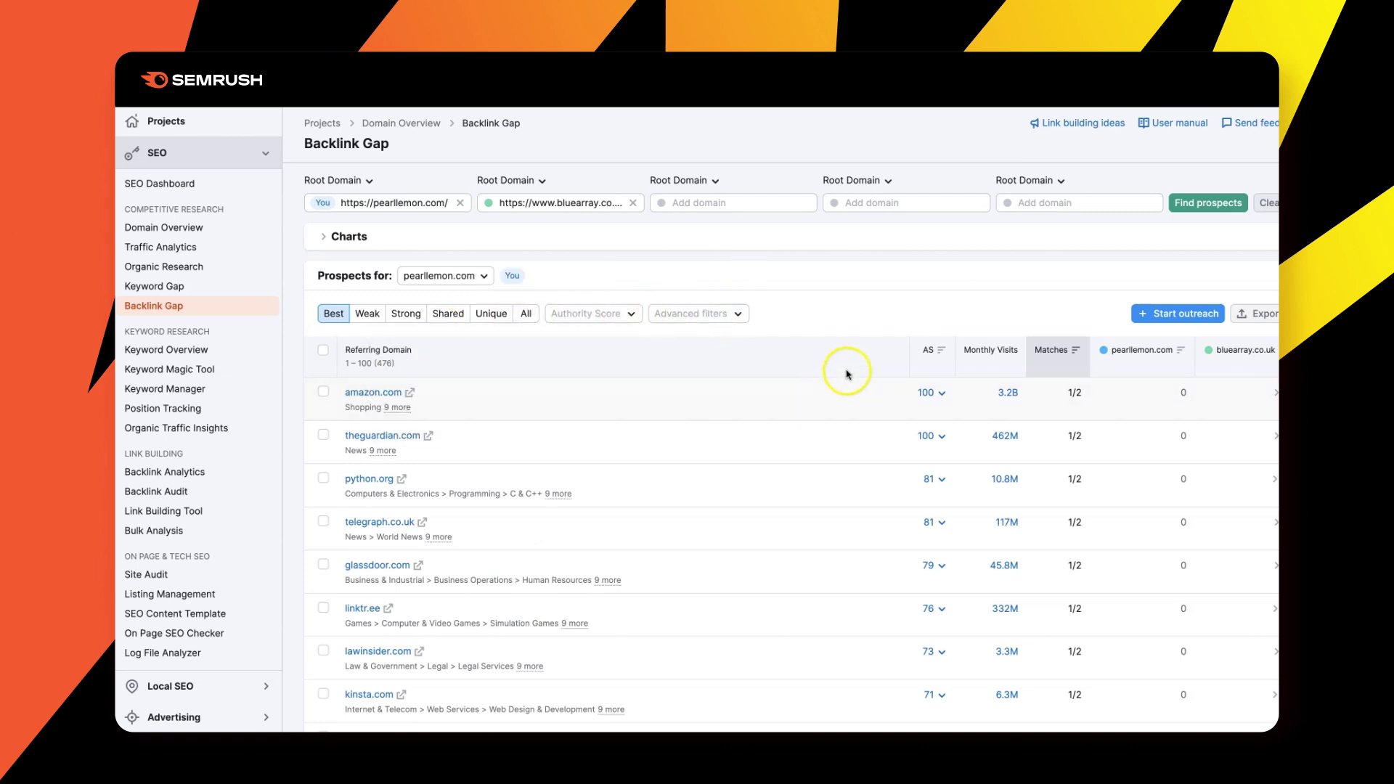
mouse_move(1008, 355)
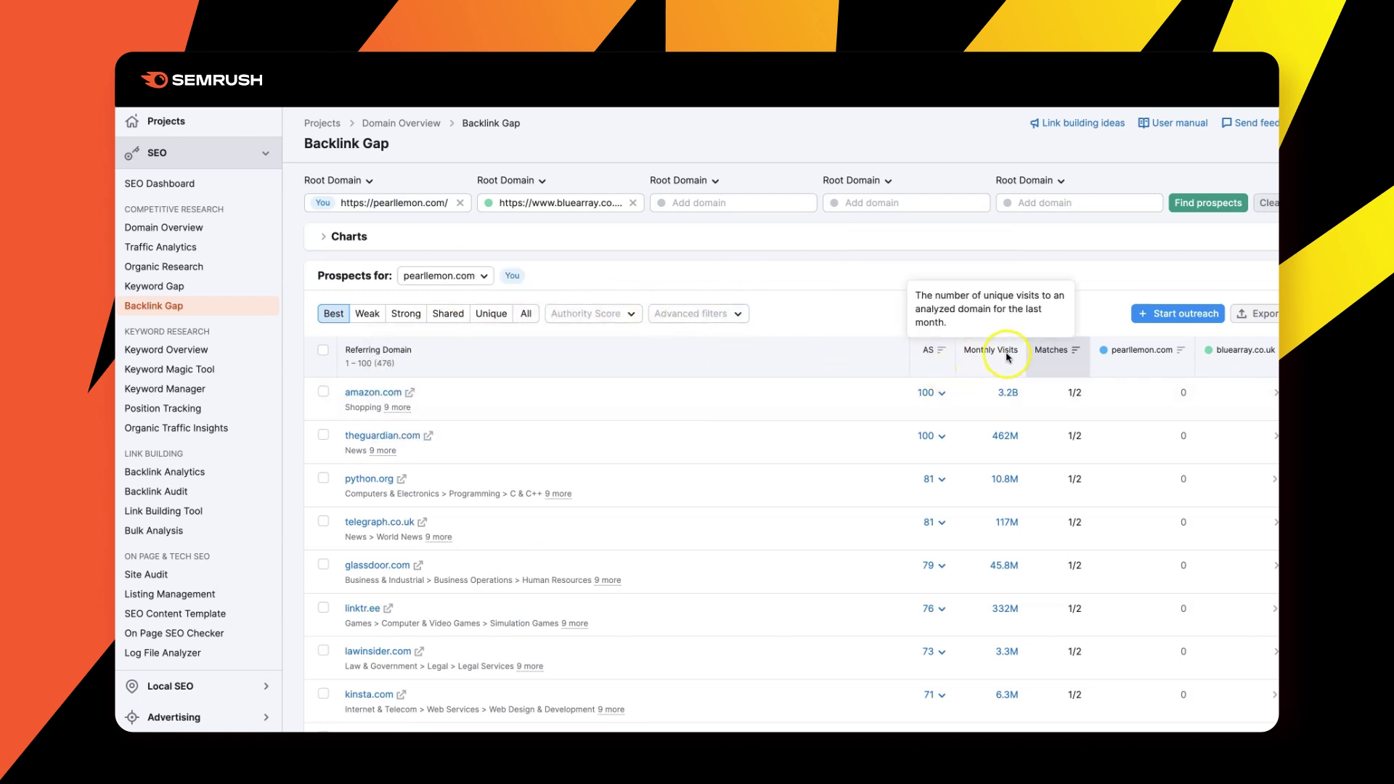
mouse_move(1059, 357)
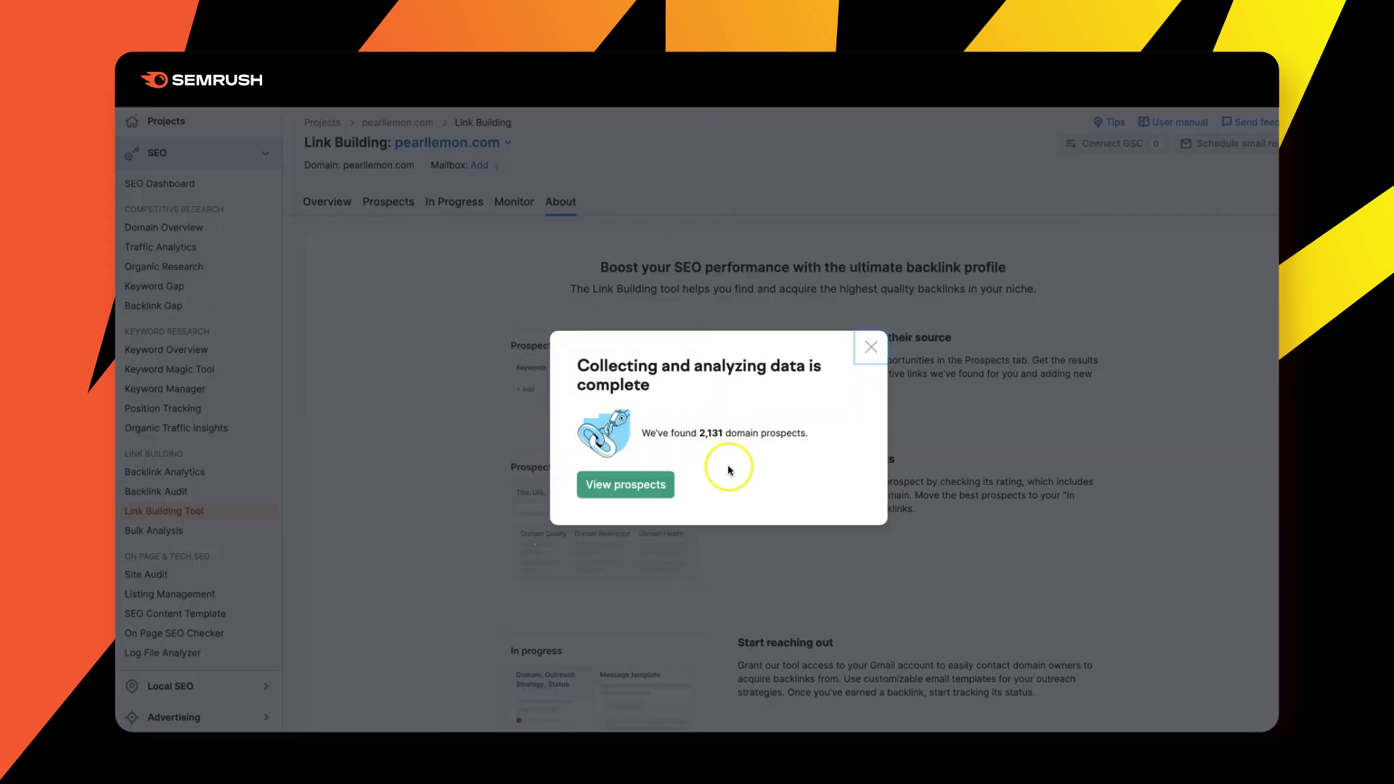
- View the 2,131 domain prospects, dismiss the tip, and scroll the Domain Prospects table
left_click(638, 484)
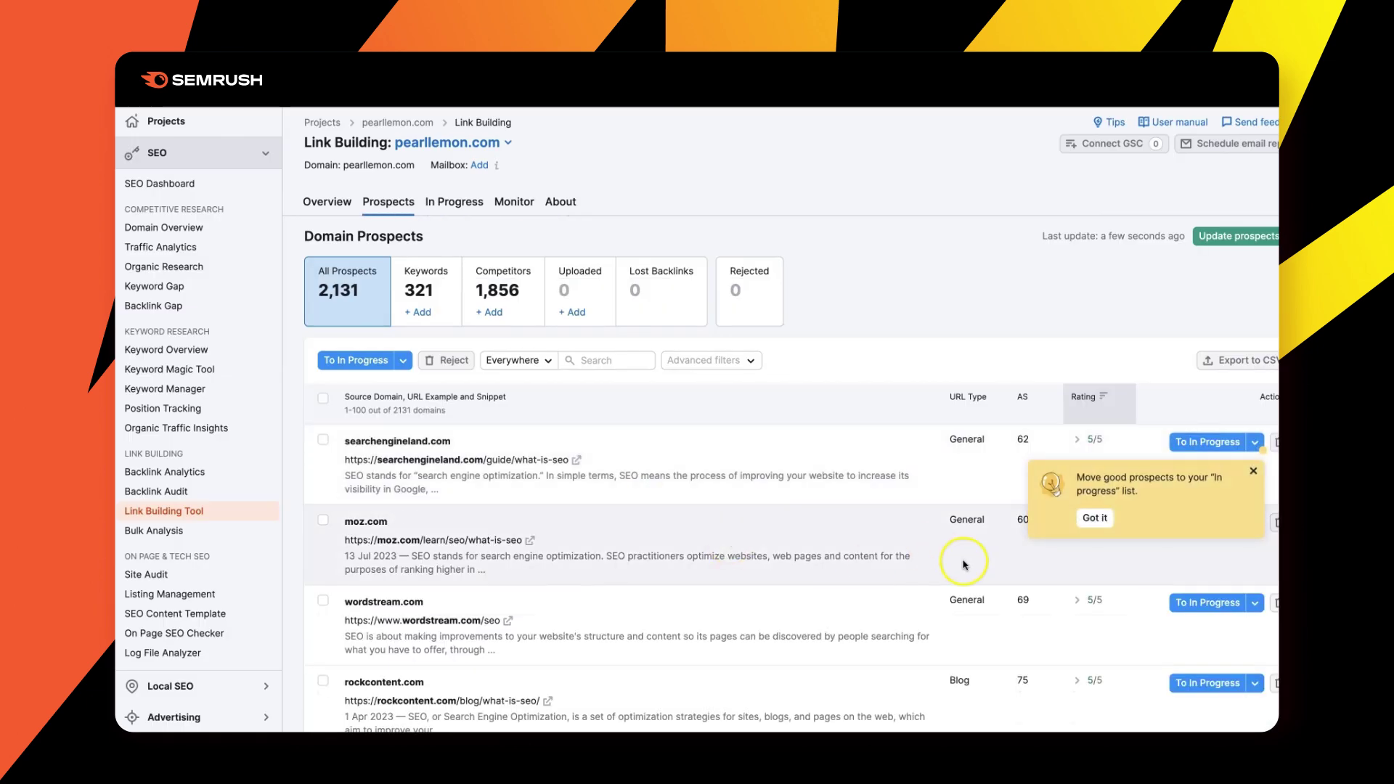
left_click(1087, 520)
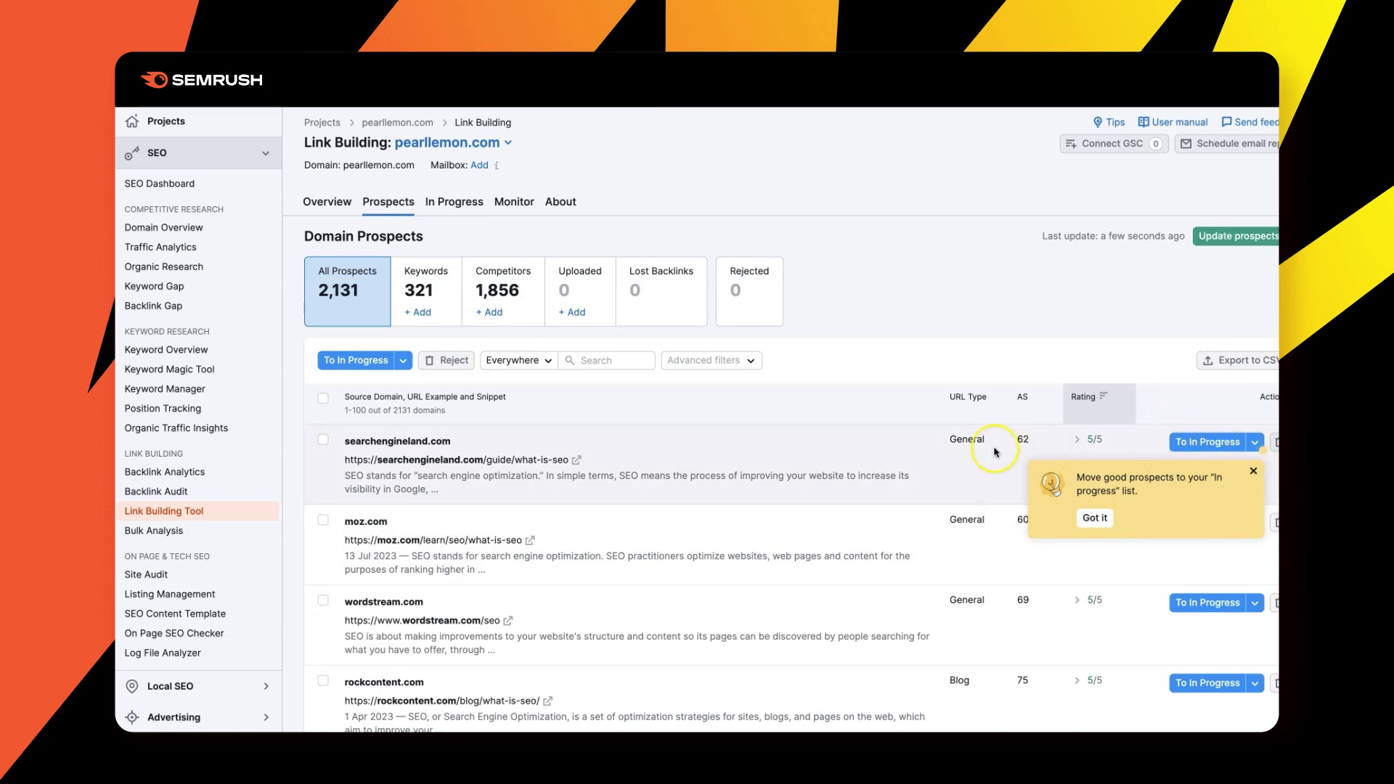
scroll(1016, 450, "down", 3)
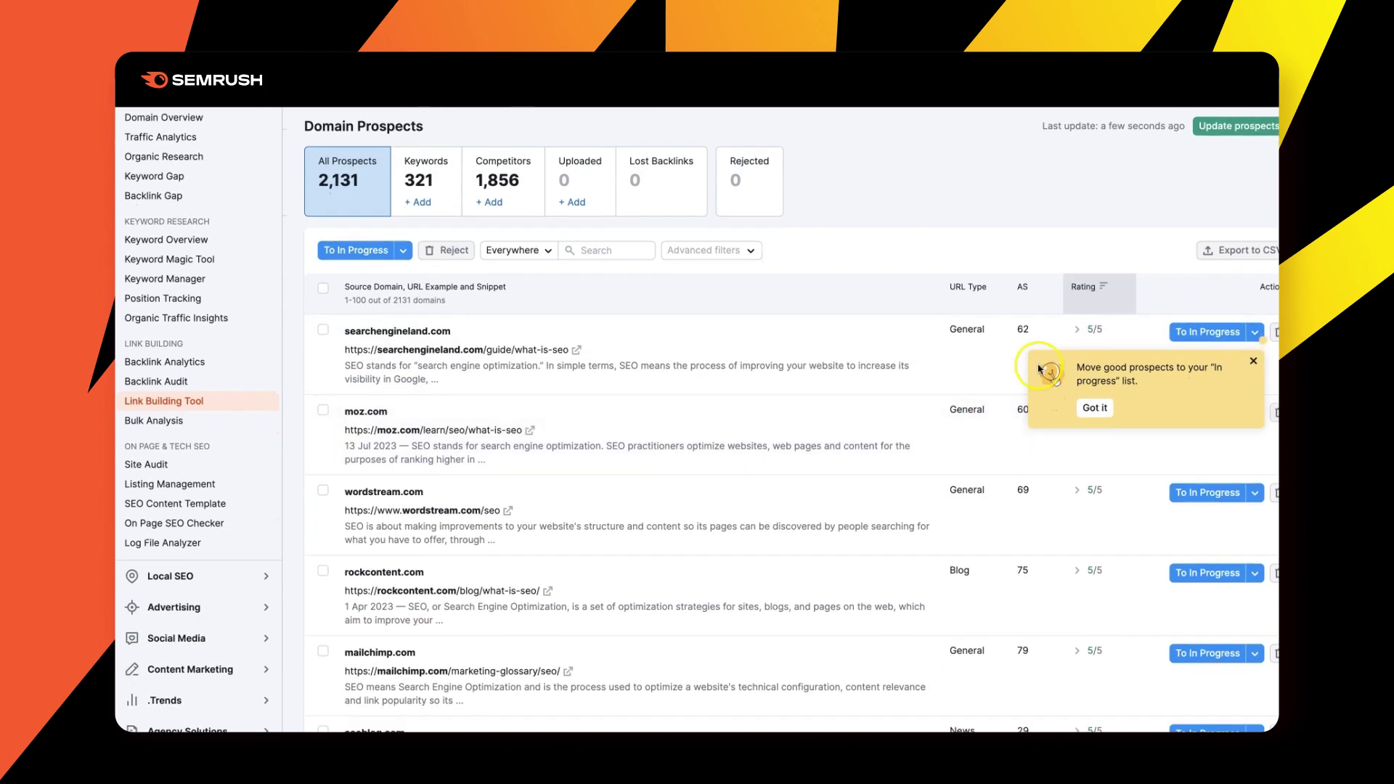
scroll(803, 332, "up", 3)
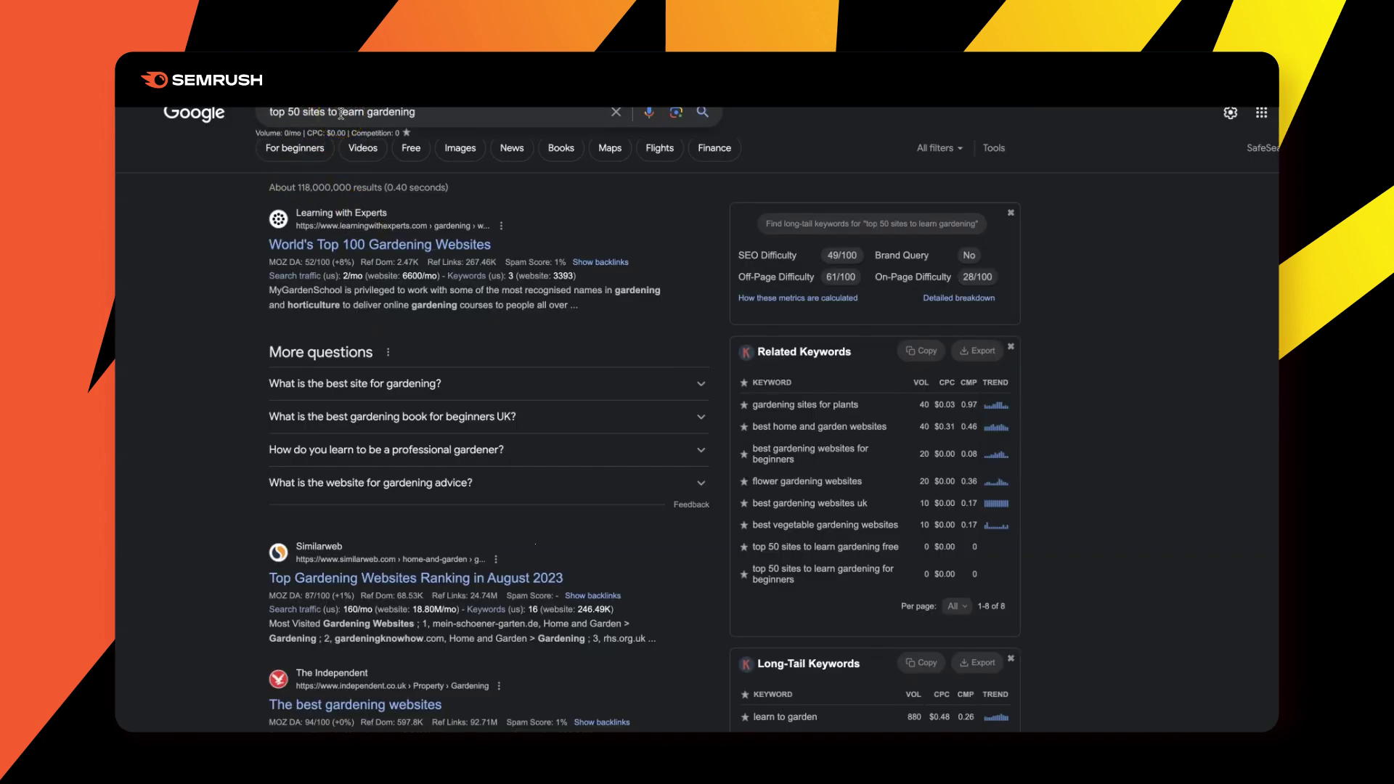
scroll(251, 629, "down", 4)
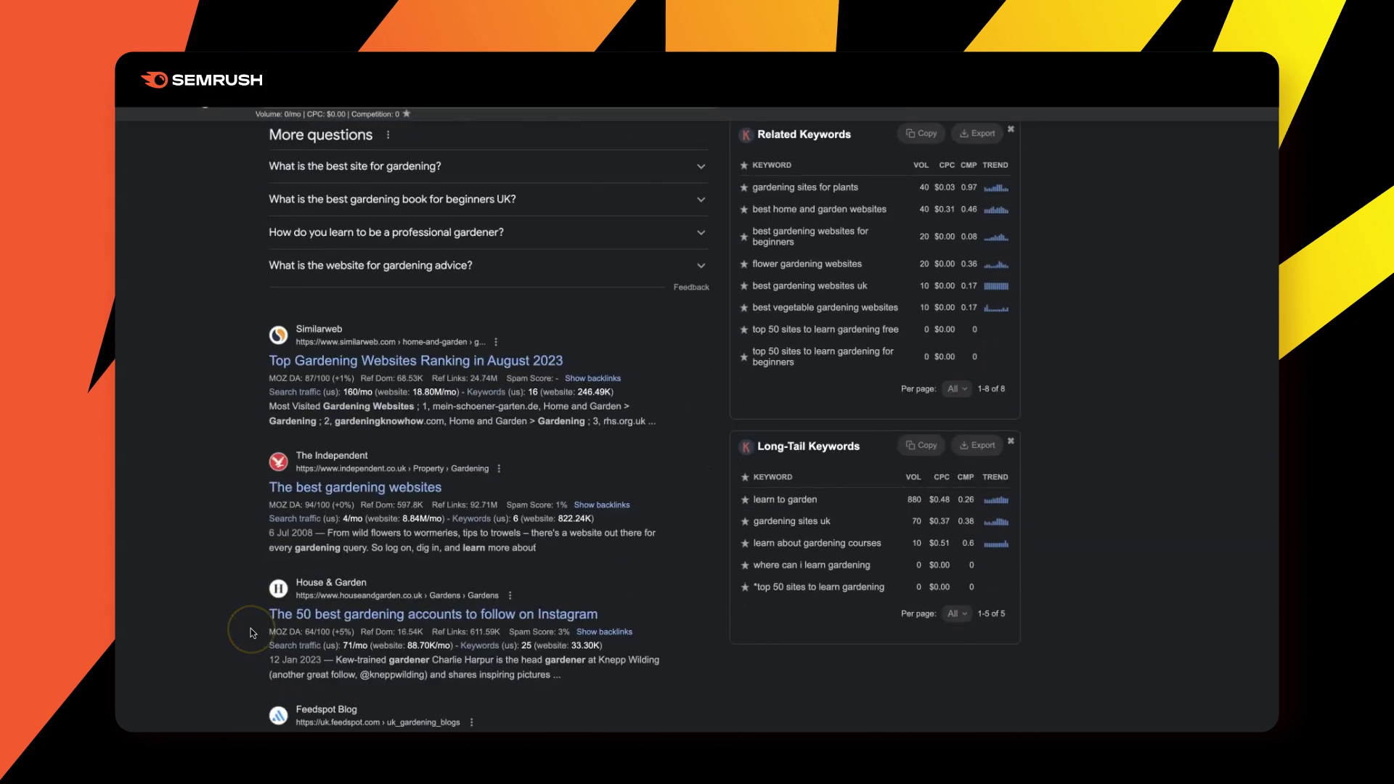
scroll(250, 629, "up", 4)
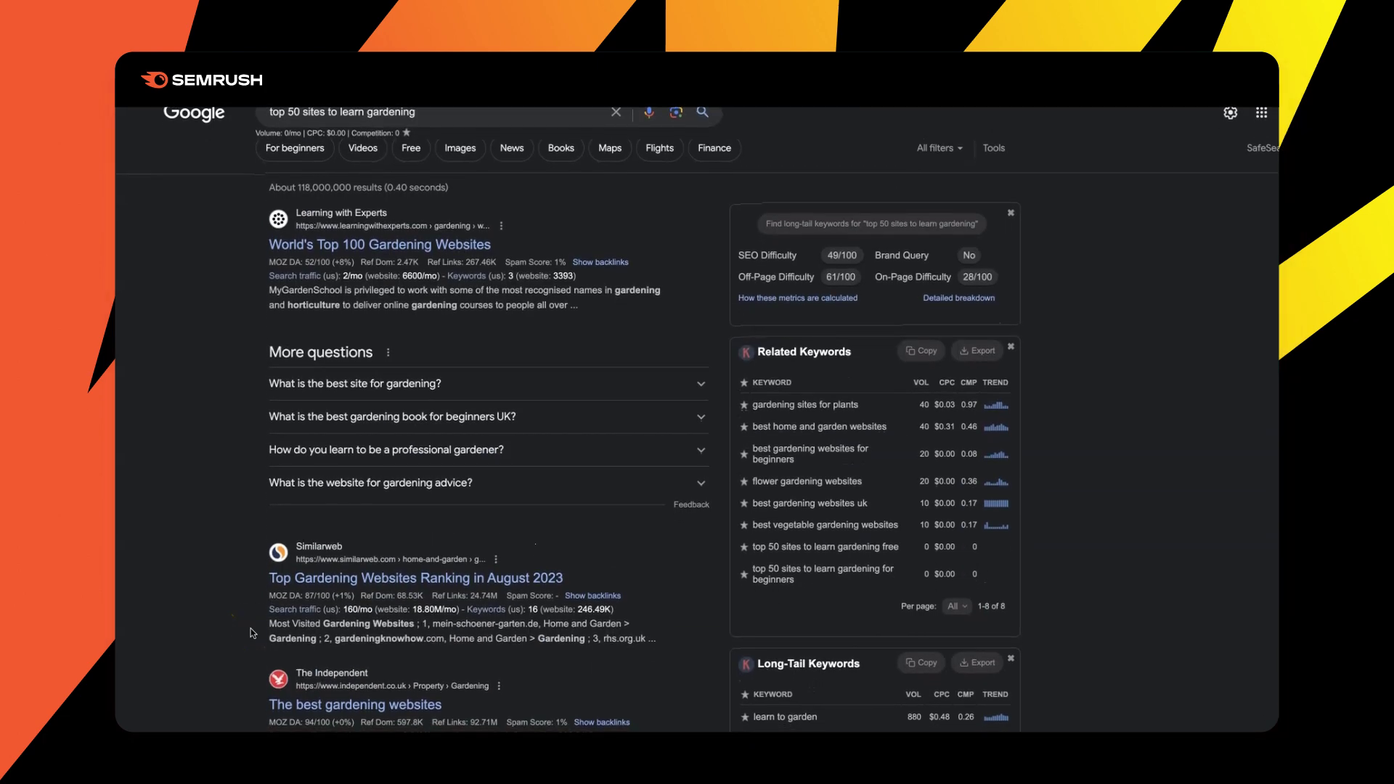